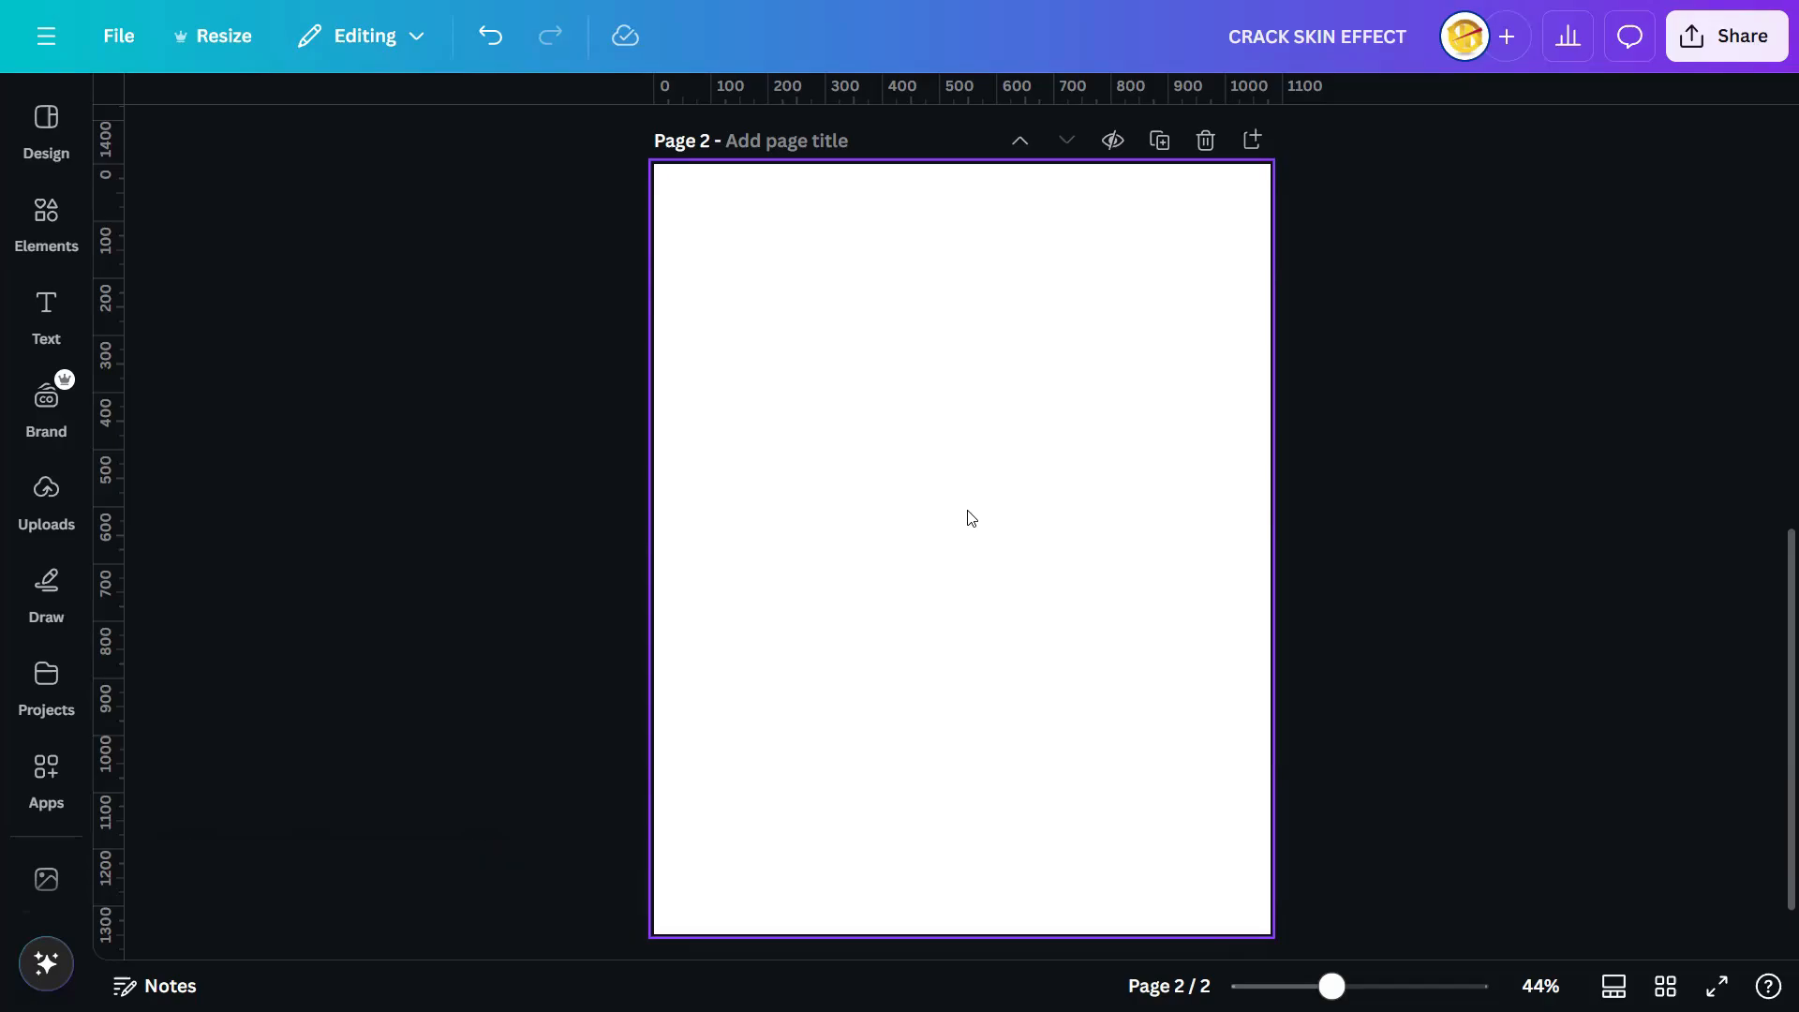
# - Add the uploaded portrait of the dark-haired woman to page 2 and set it as the page background
pyautogui.click(77, 494)
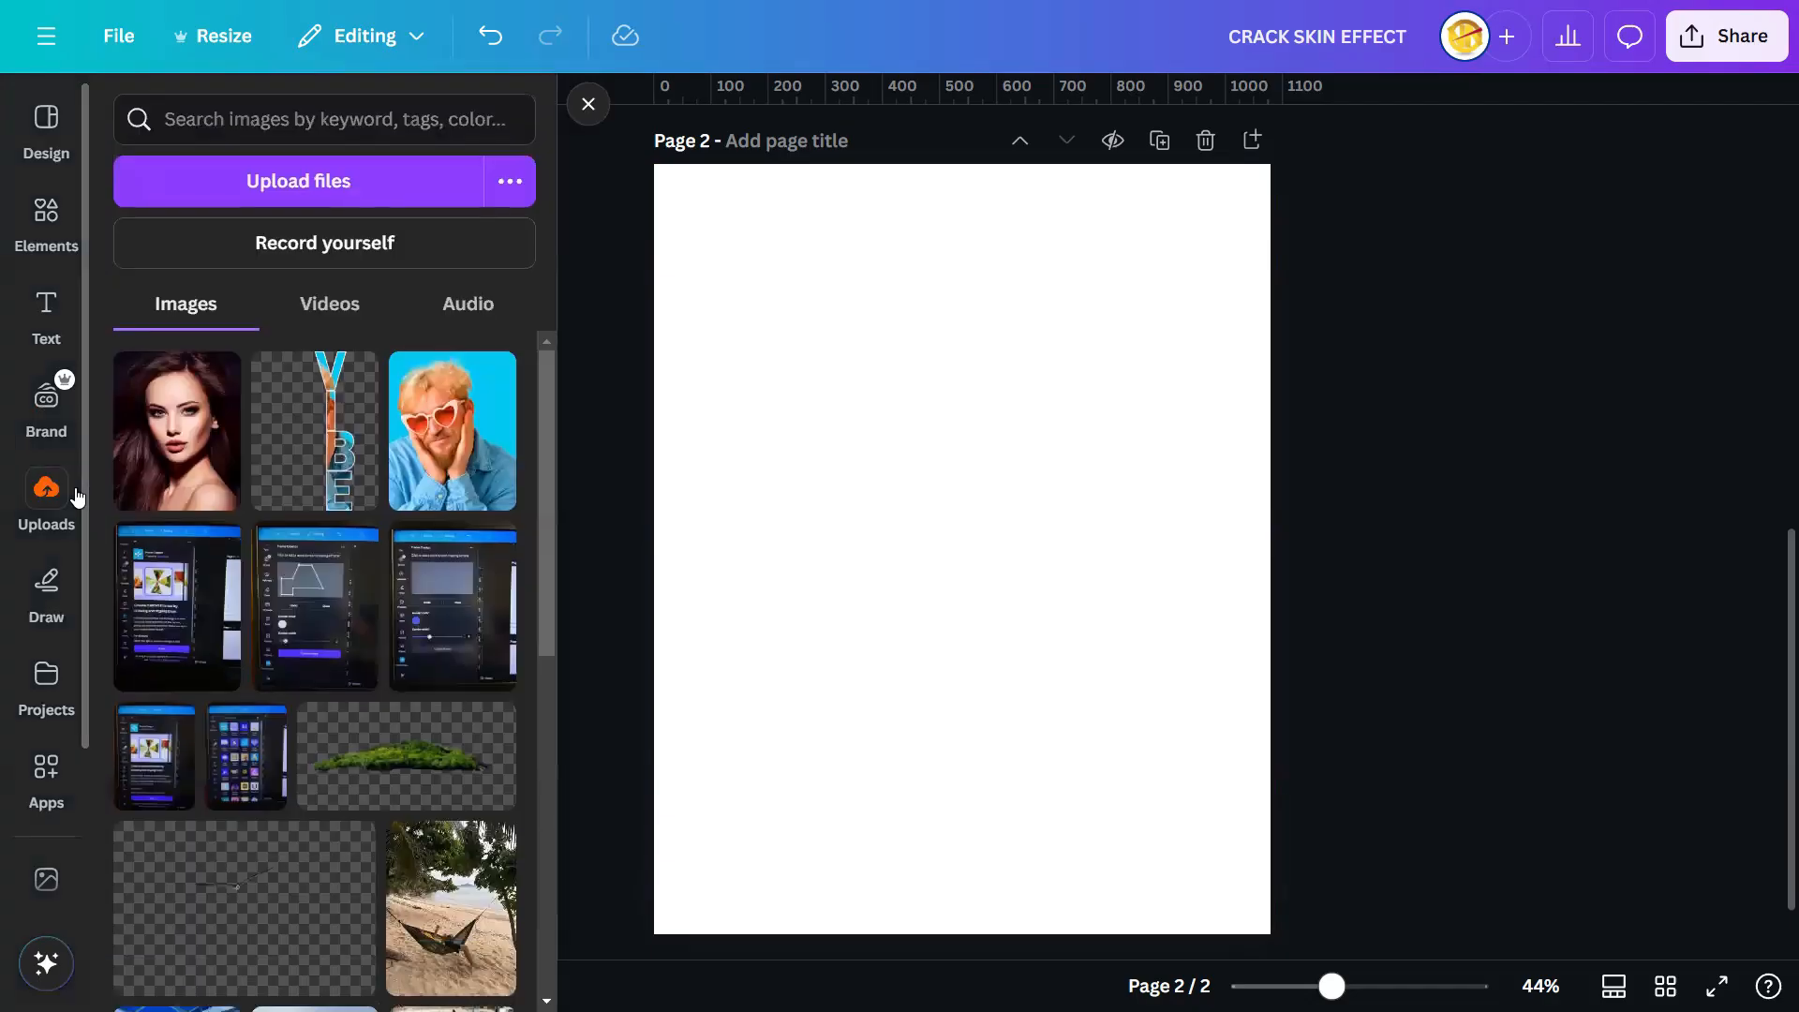
pyautogui.click(165, 440)
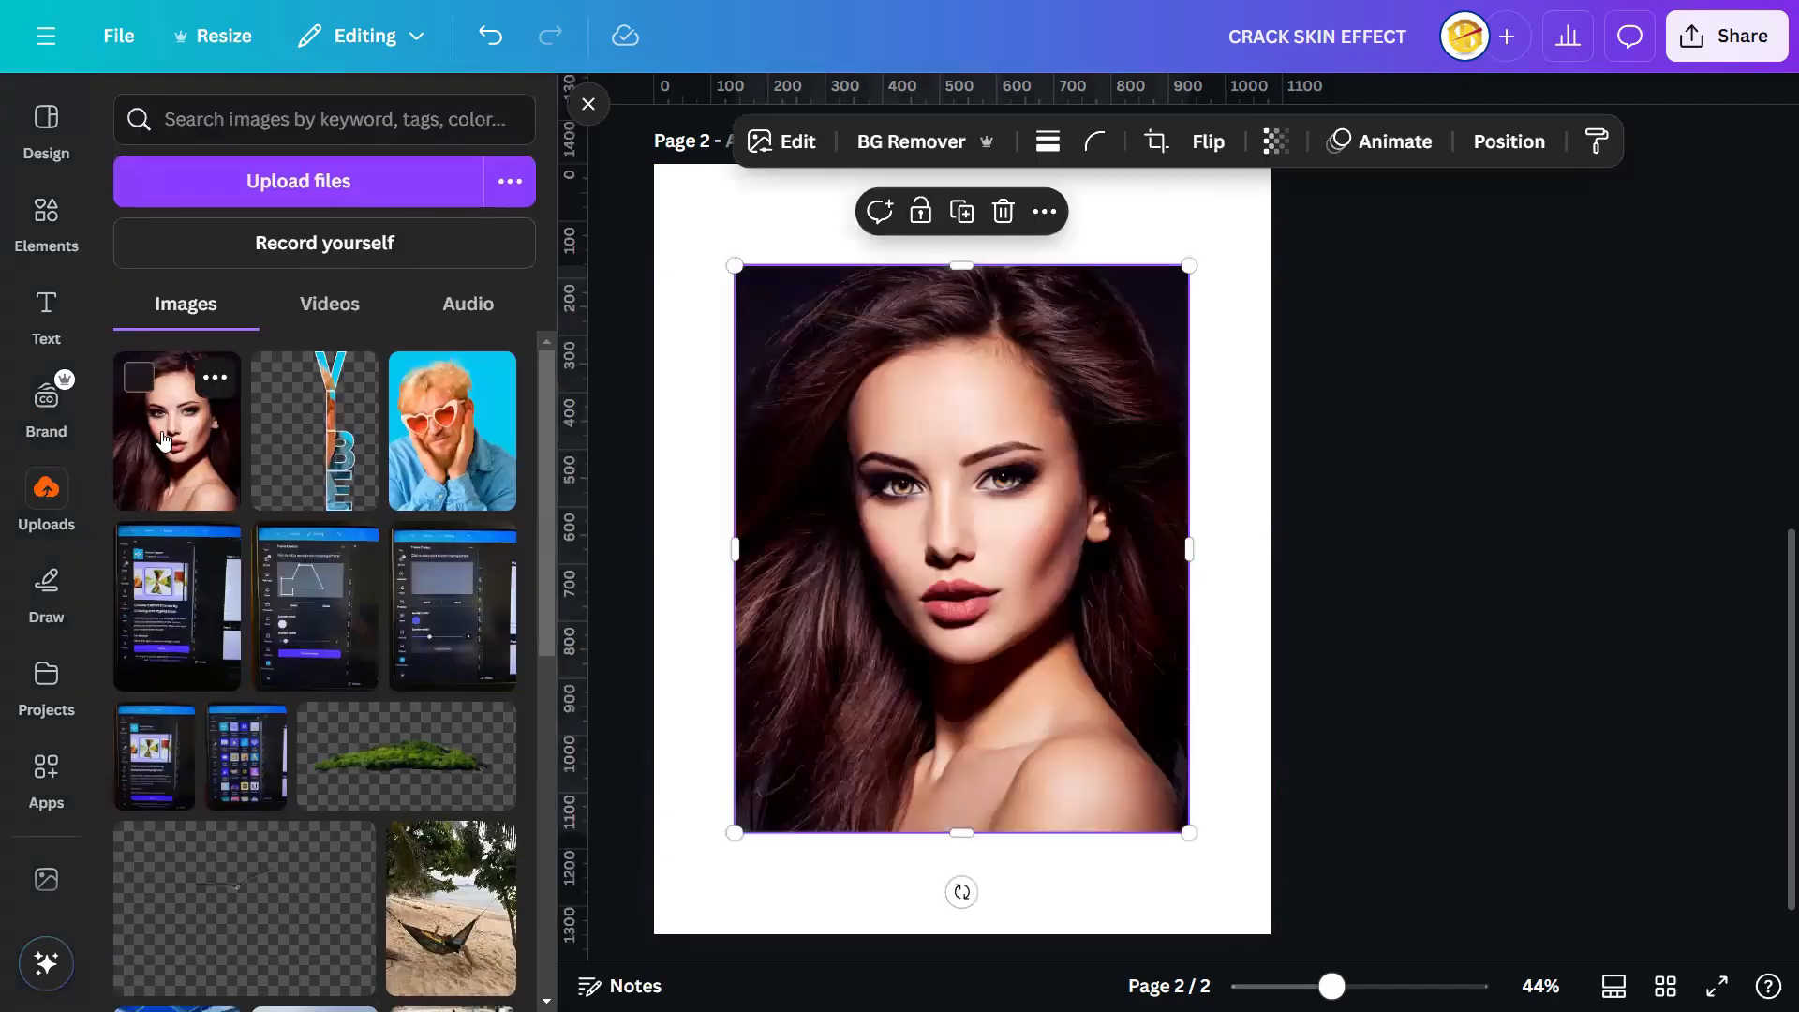
pyautogui.click(589, 103)
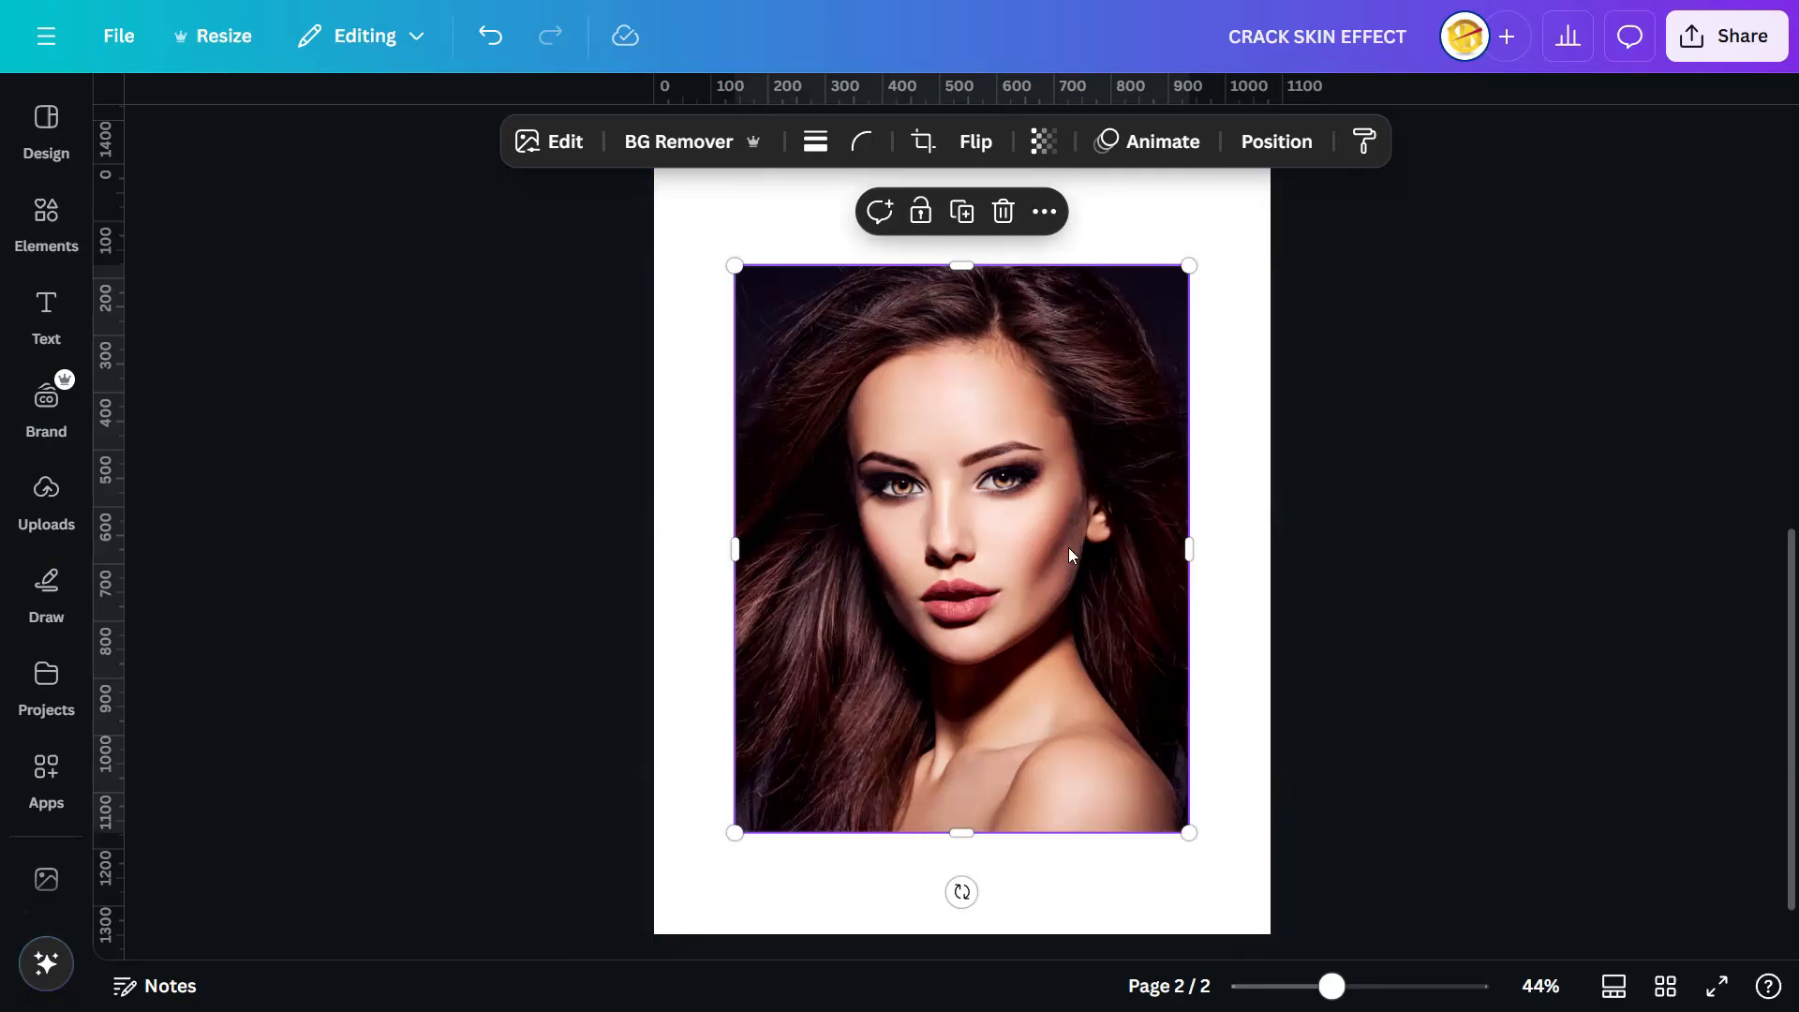
pyautogui.rightClick(1010, 538)
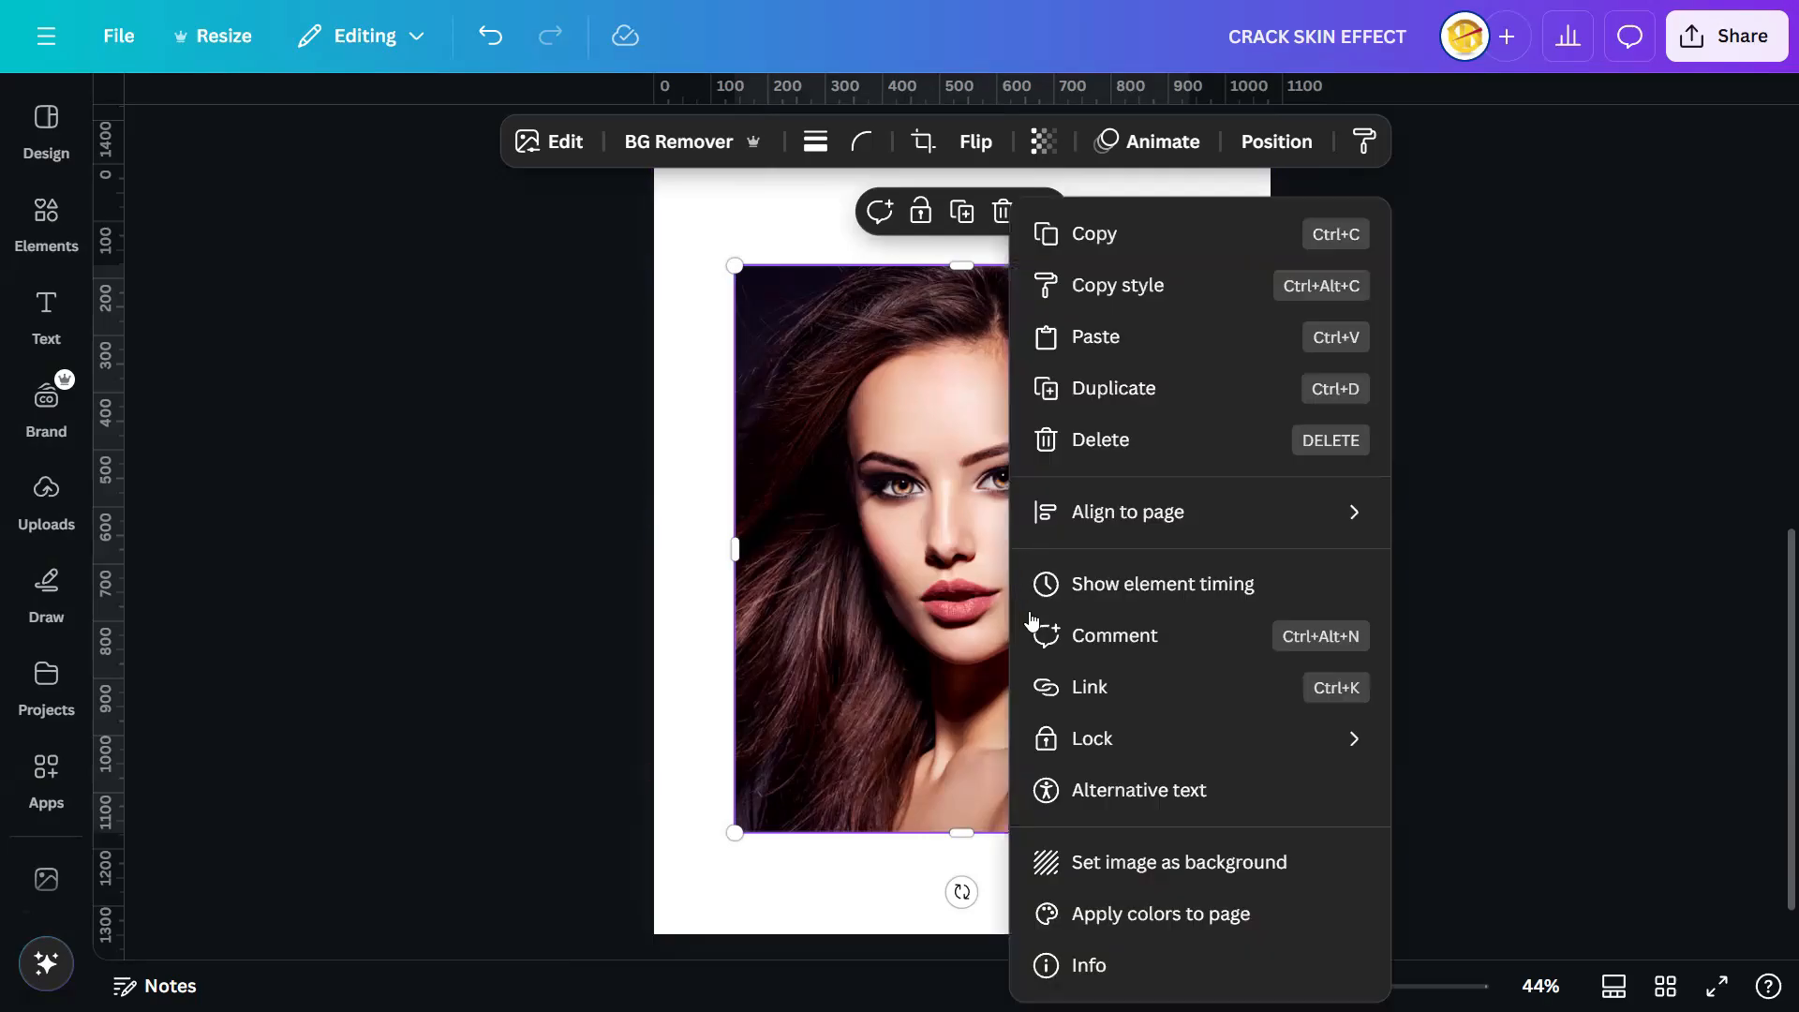
pyautogui.click(1091, 861)
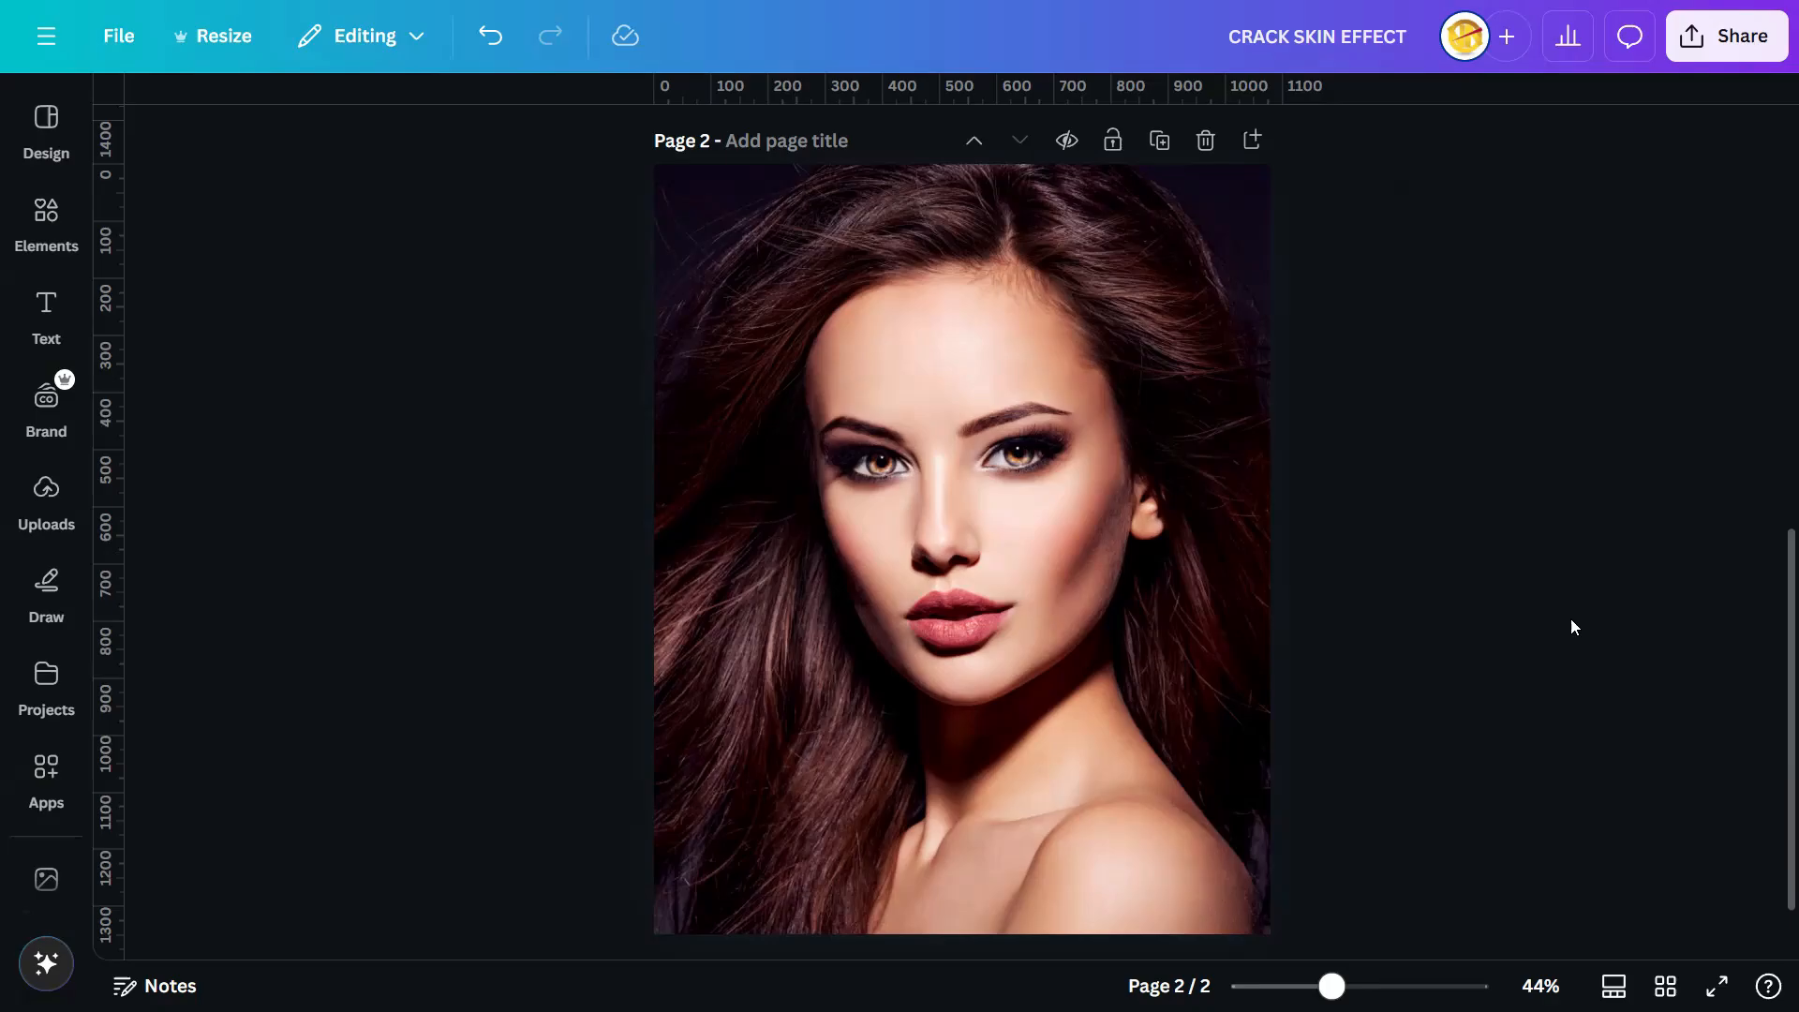
# - Search the elements library for "crack" and limit the results to graphics
pyautogui.click(68, 246)
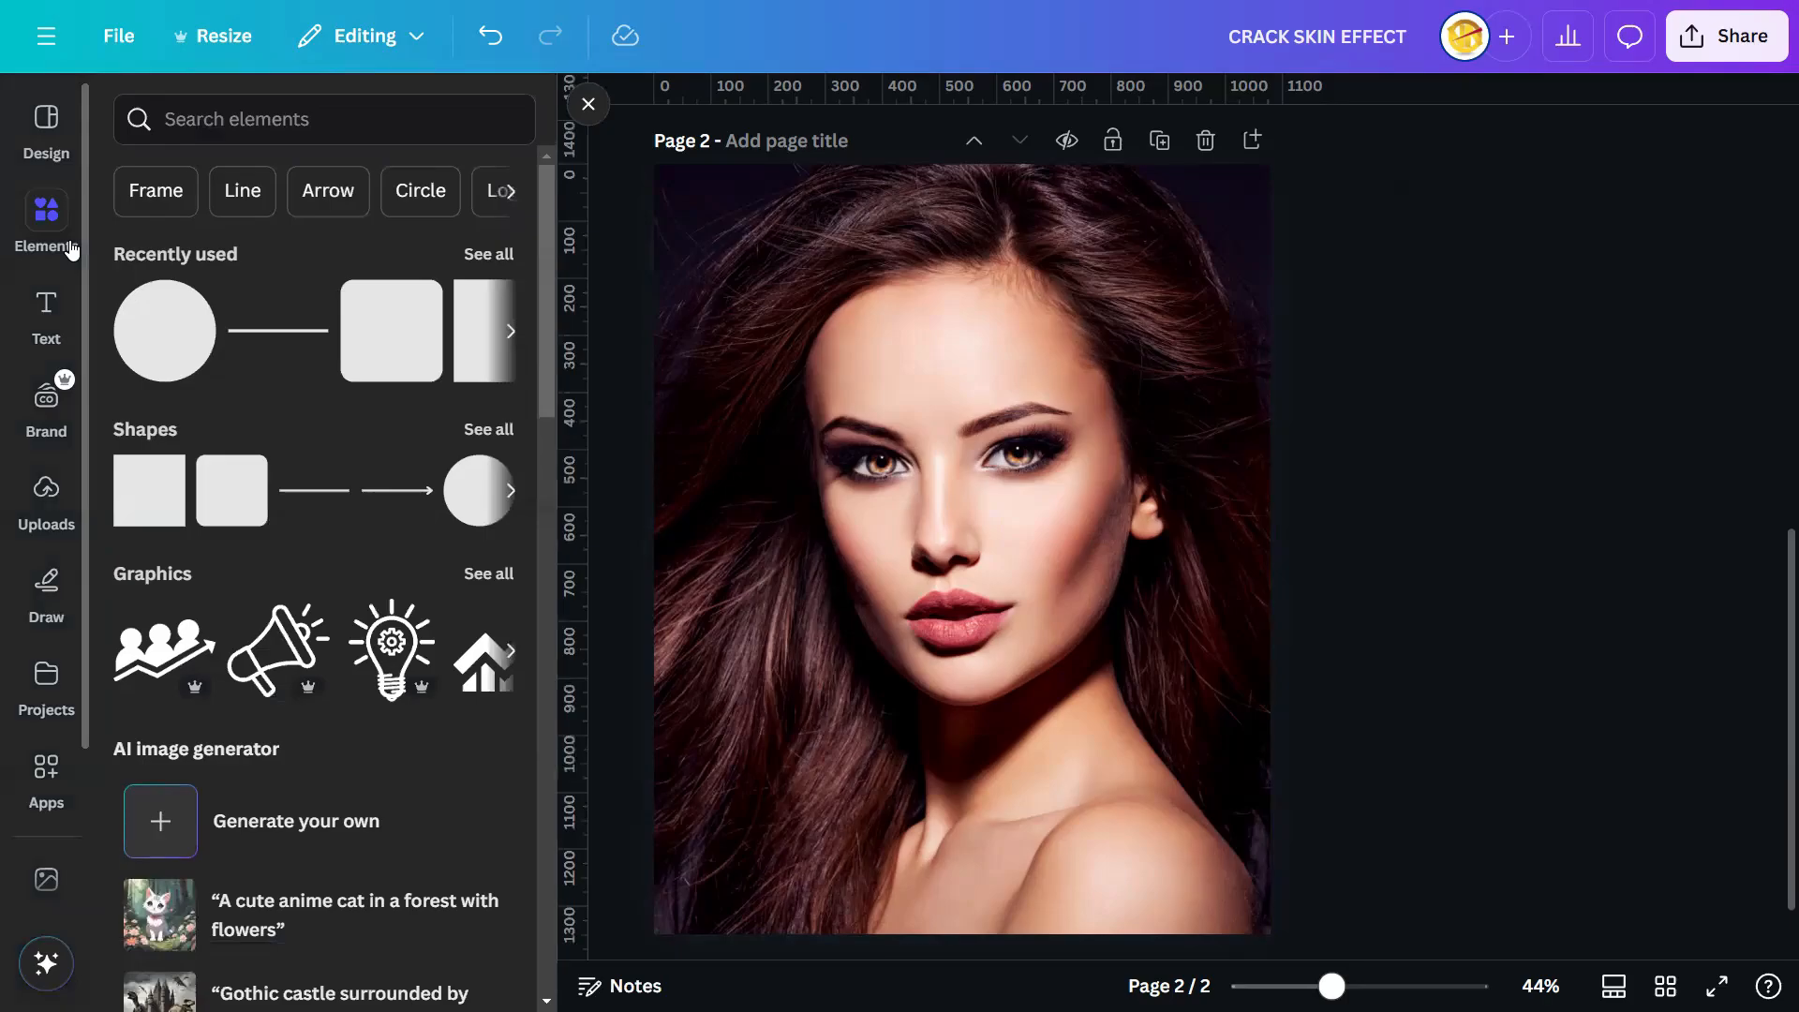
pyautogui.click(281, 120)
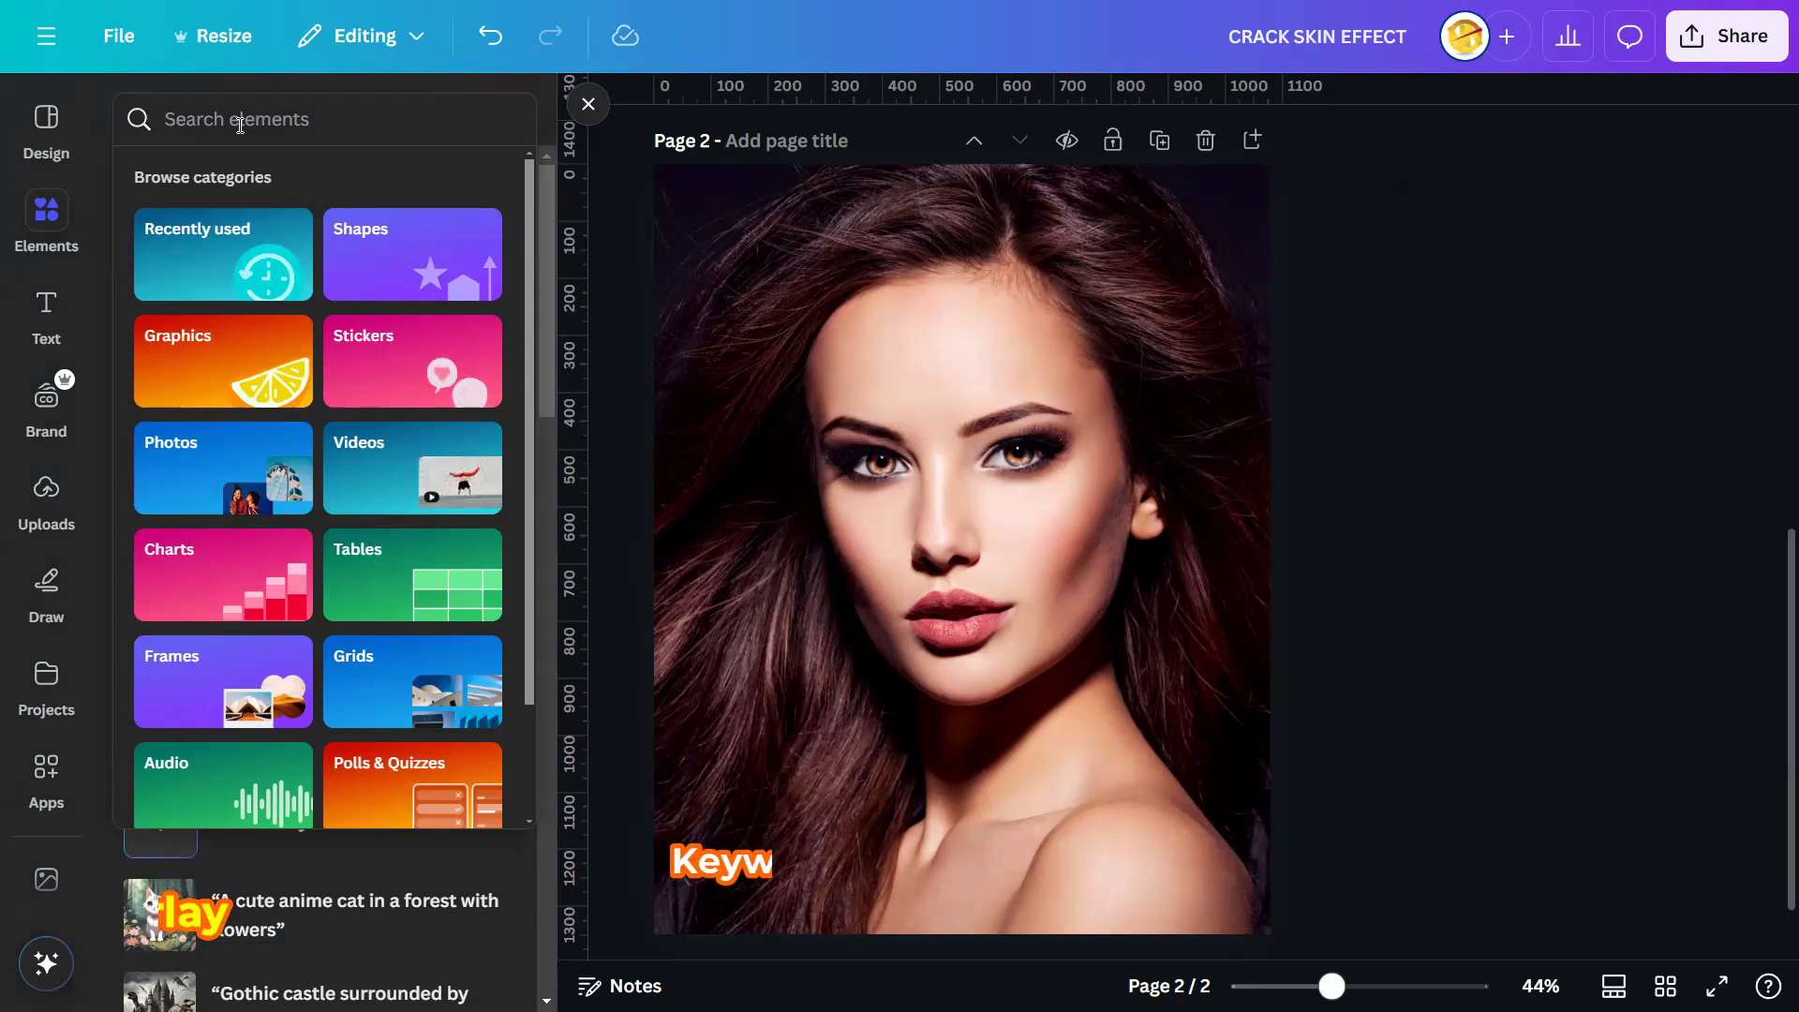
pyautogui.write('c')
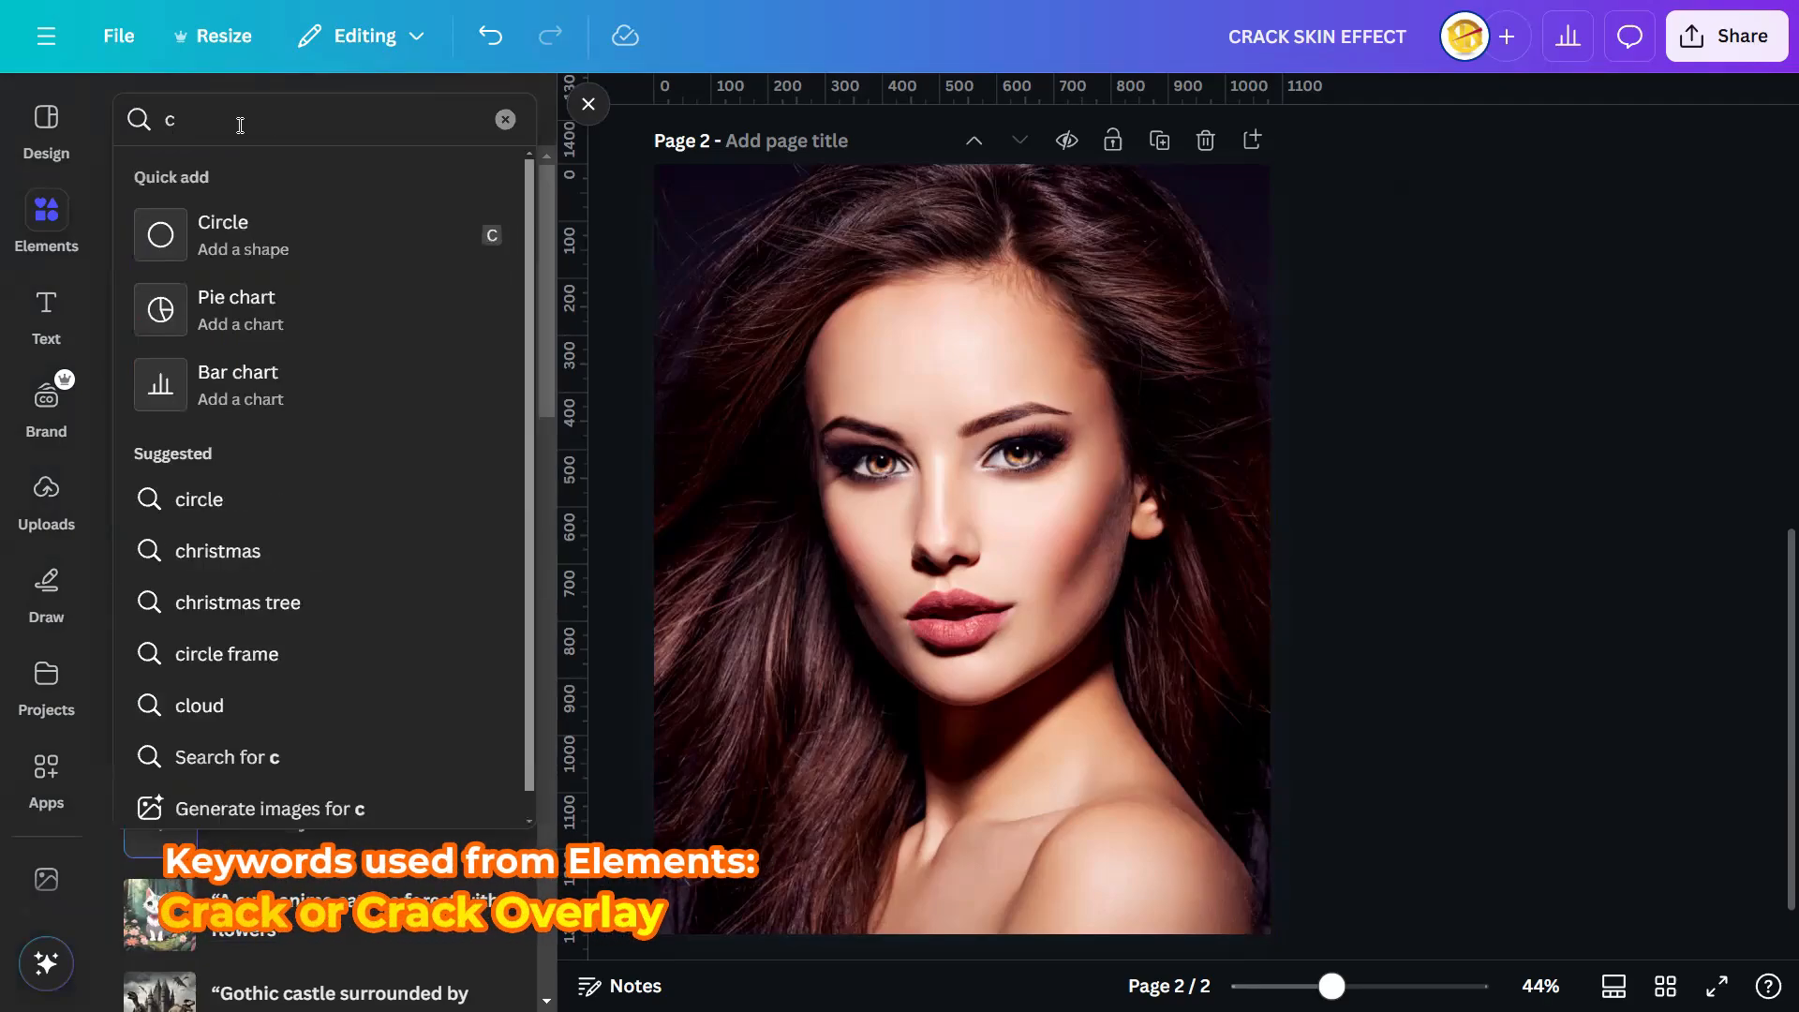
pyautogui.write('rack')
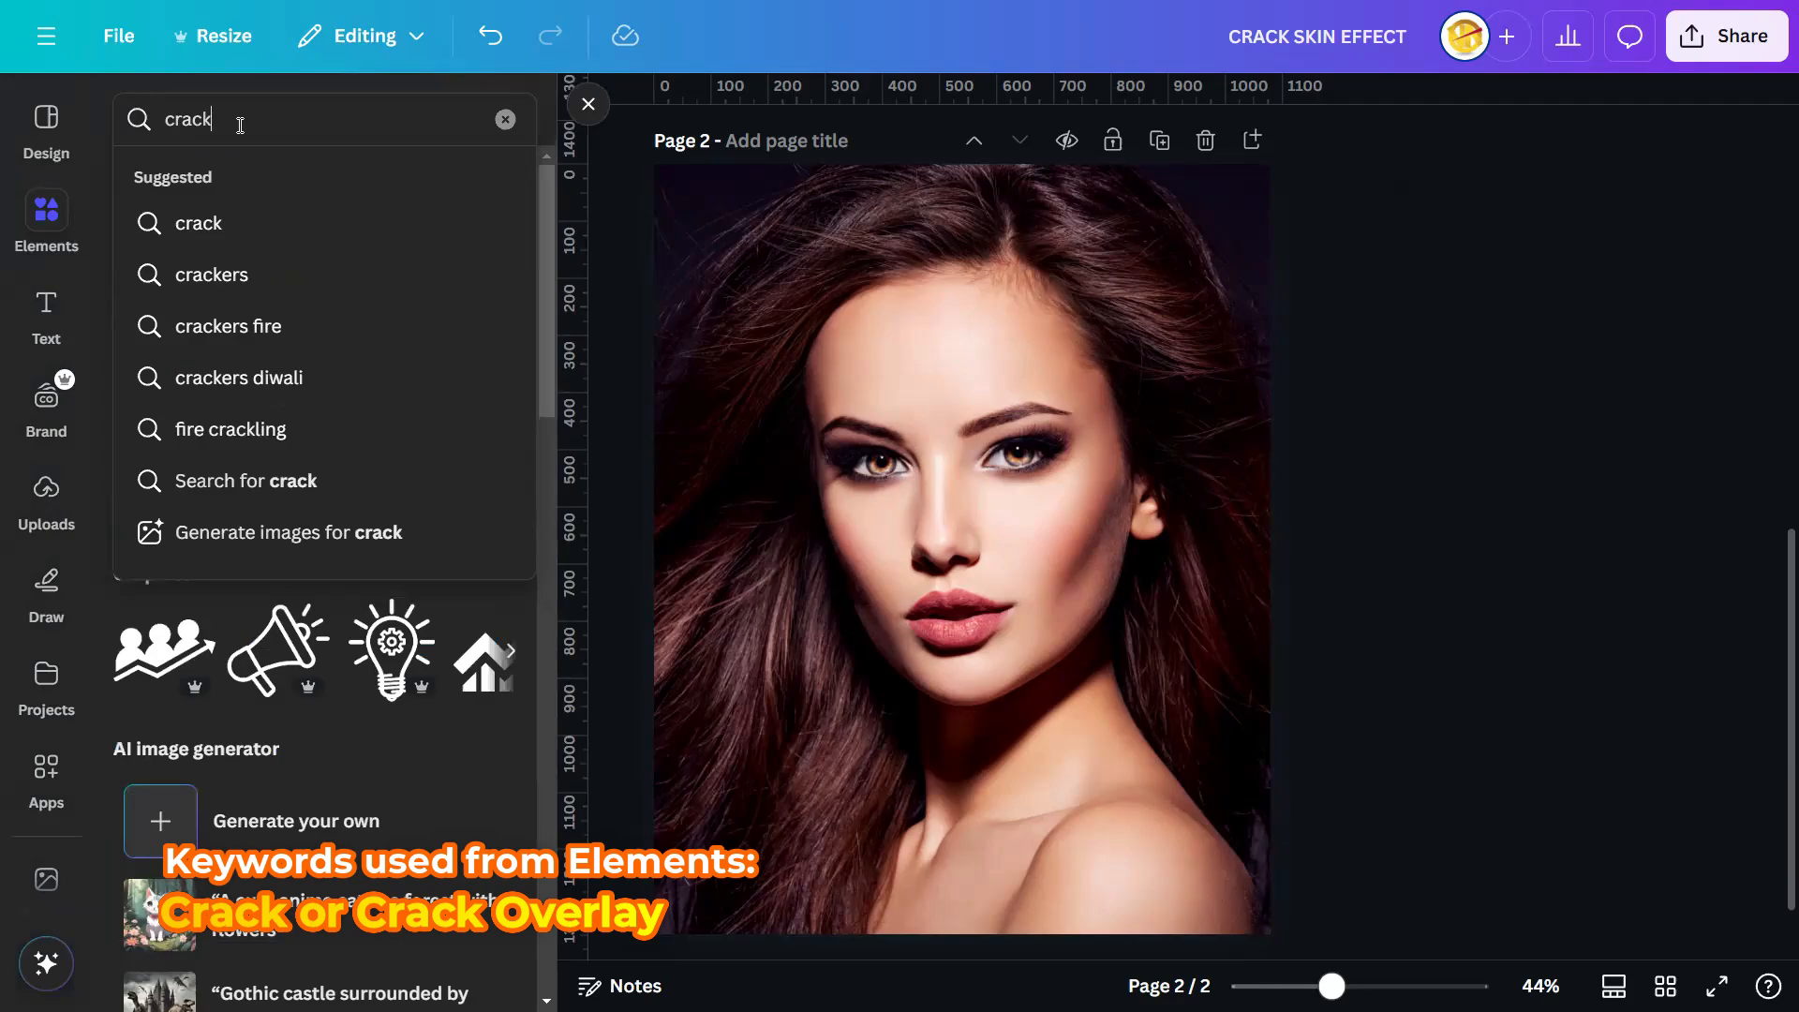
pyautogui.press('Return')
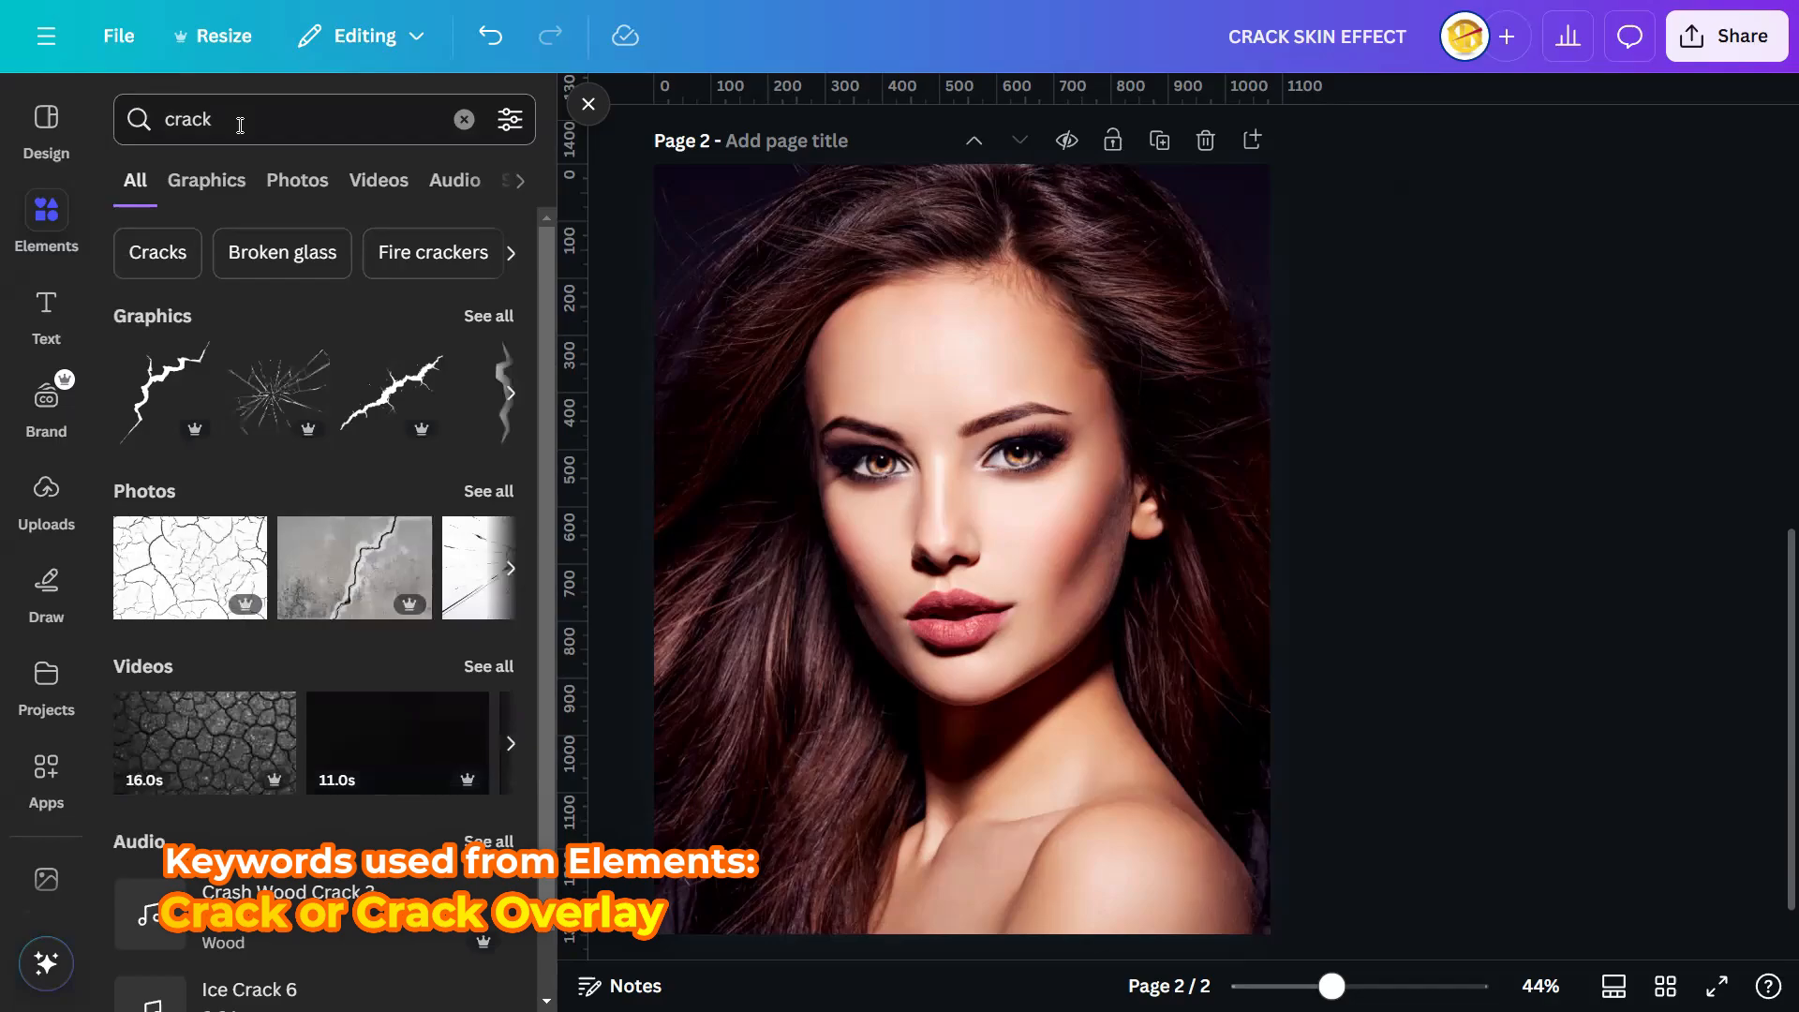
pyautogui.click(210, 179)
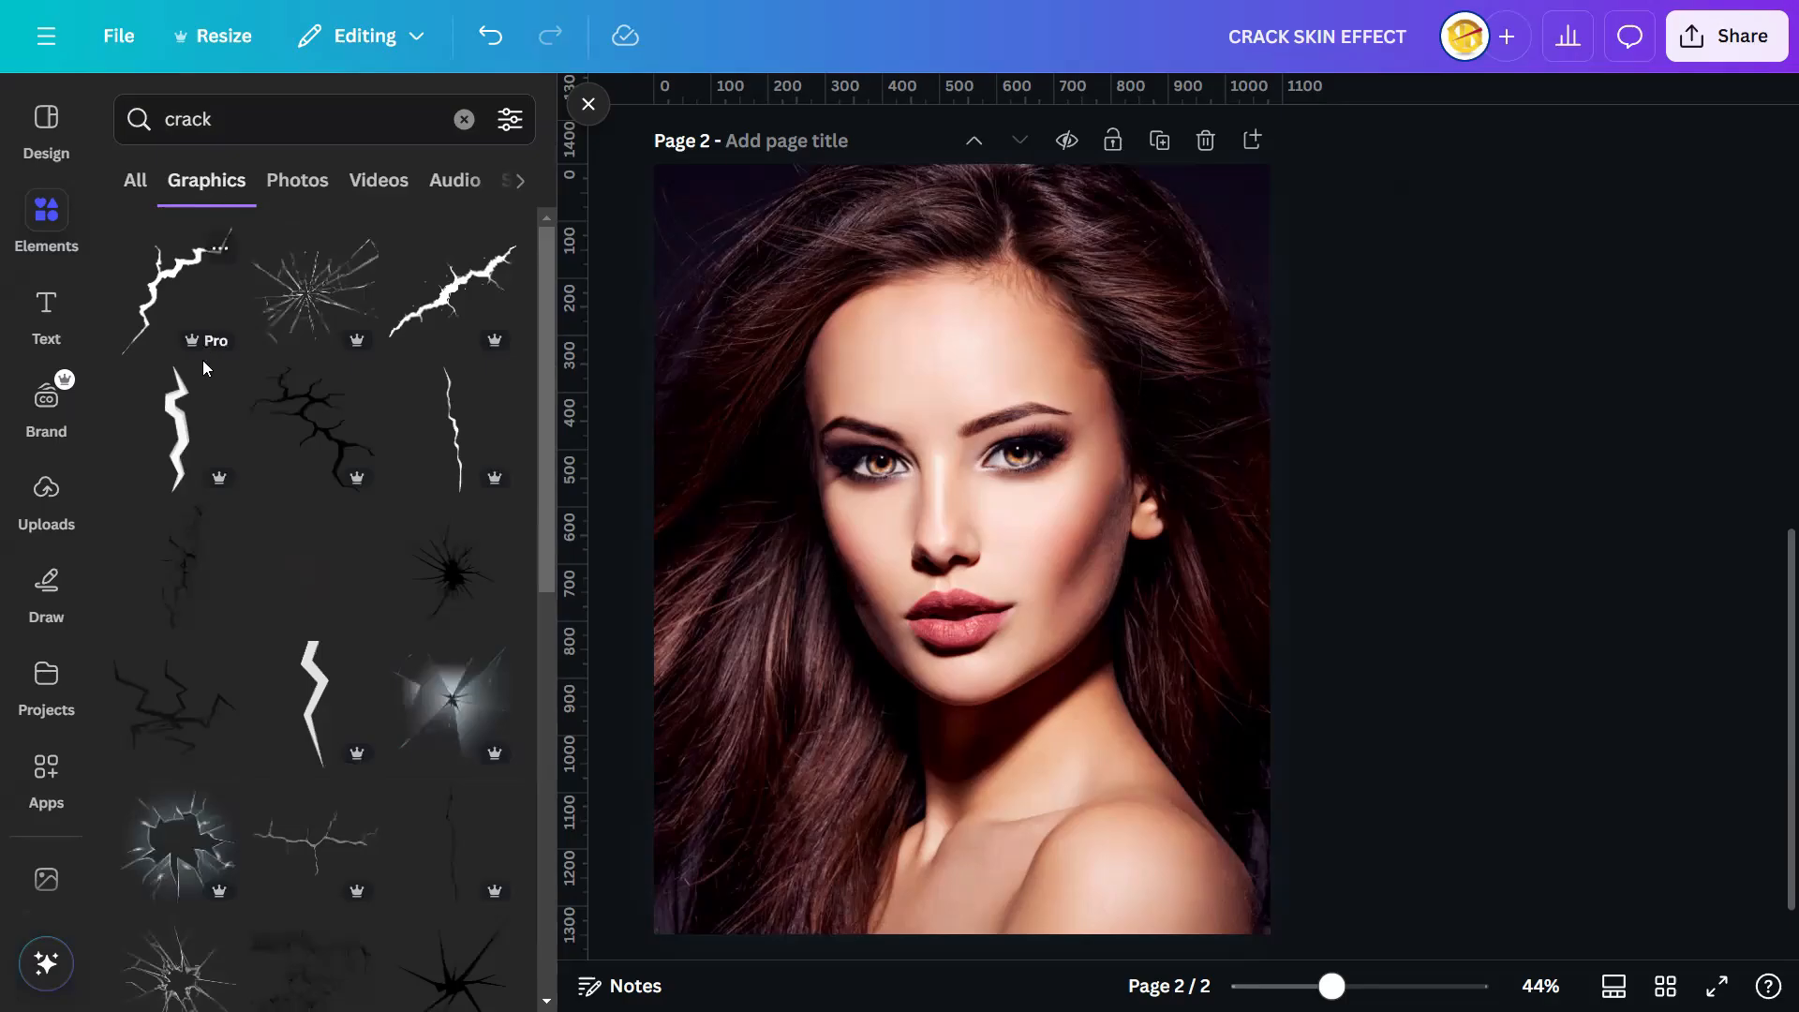
# - Check the details of the free Wall Crack Illustration and add the graphic over the portrait
pyautogui.moveTo(213, 534)
pyautogui.click(216, 528)
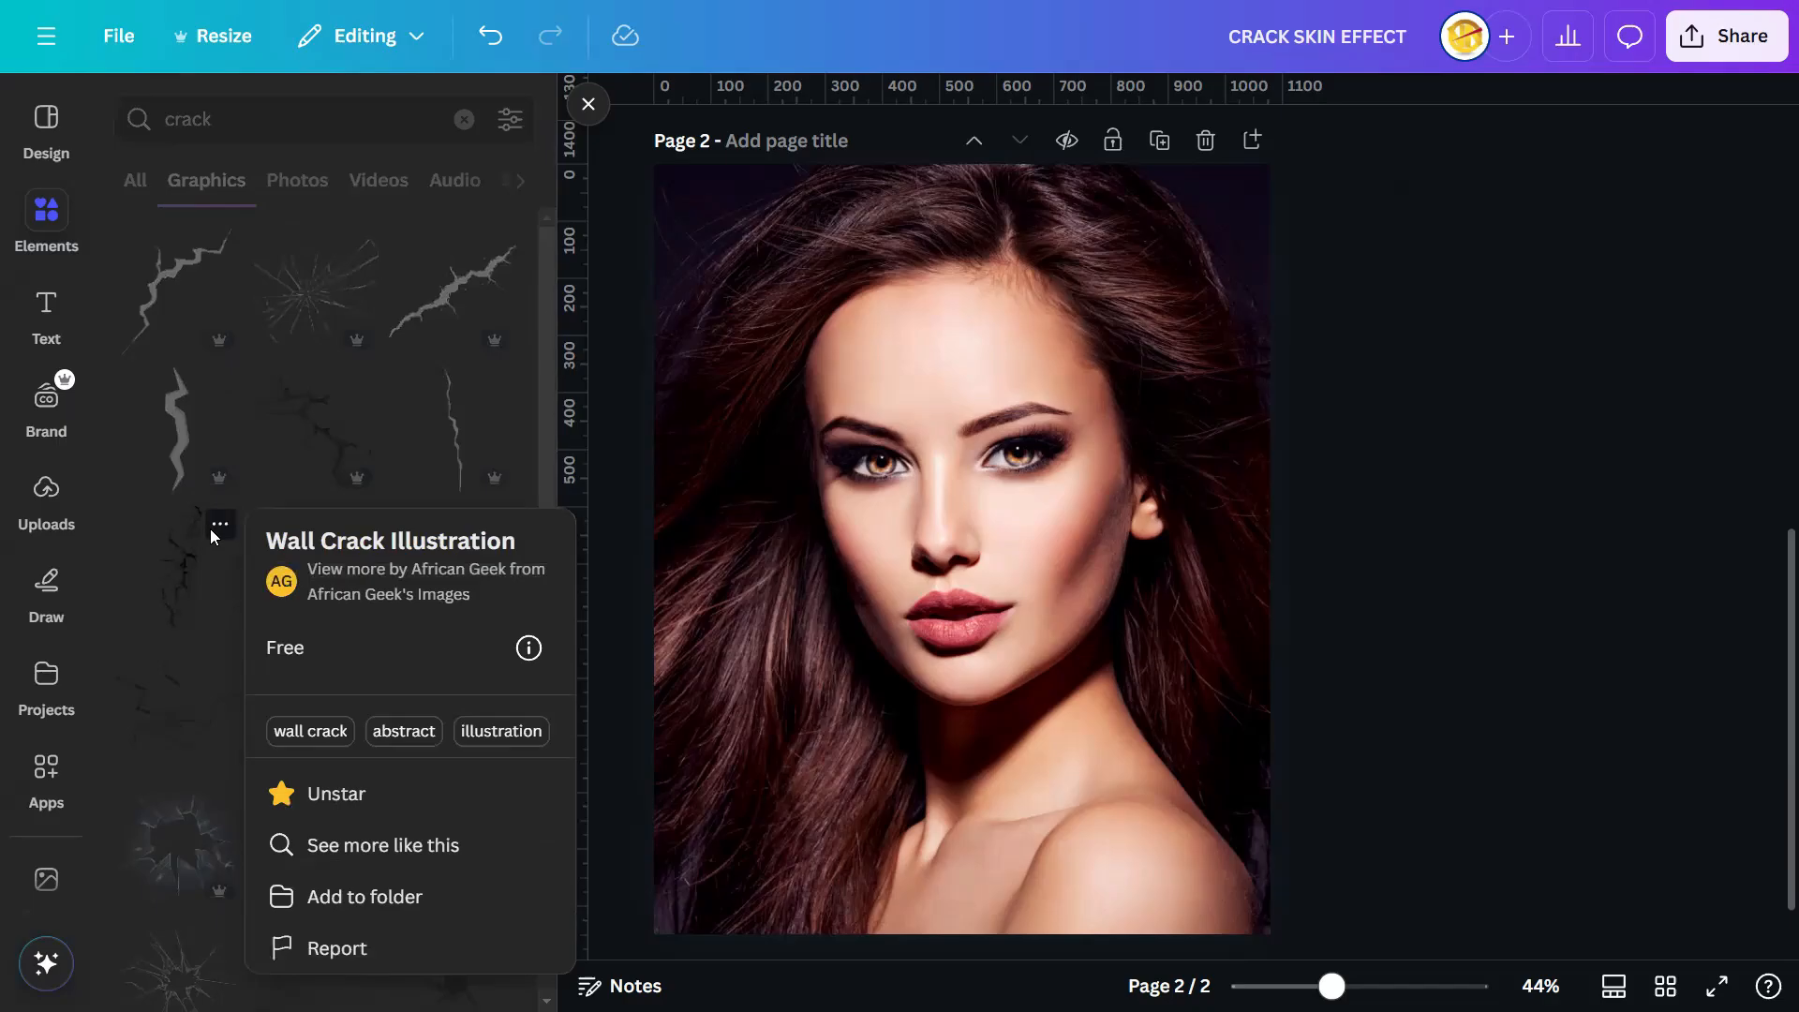
pyautogui.click(148, 581)
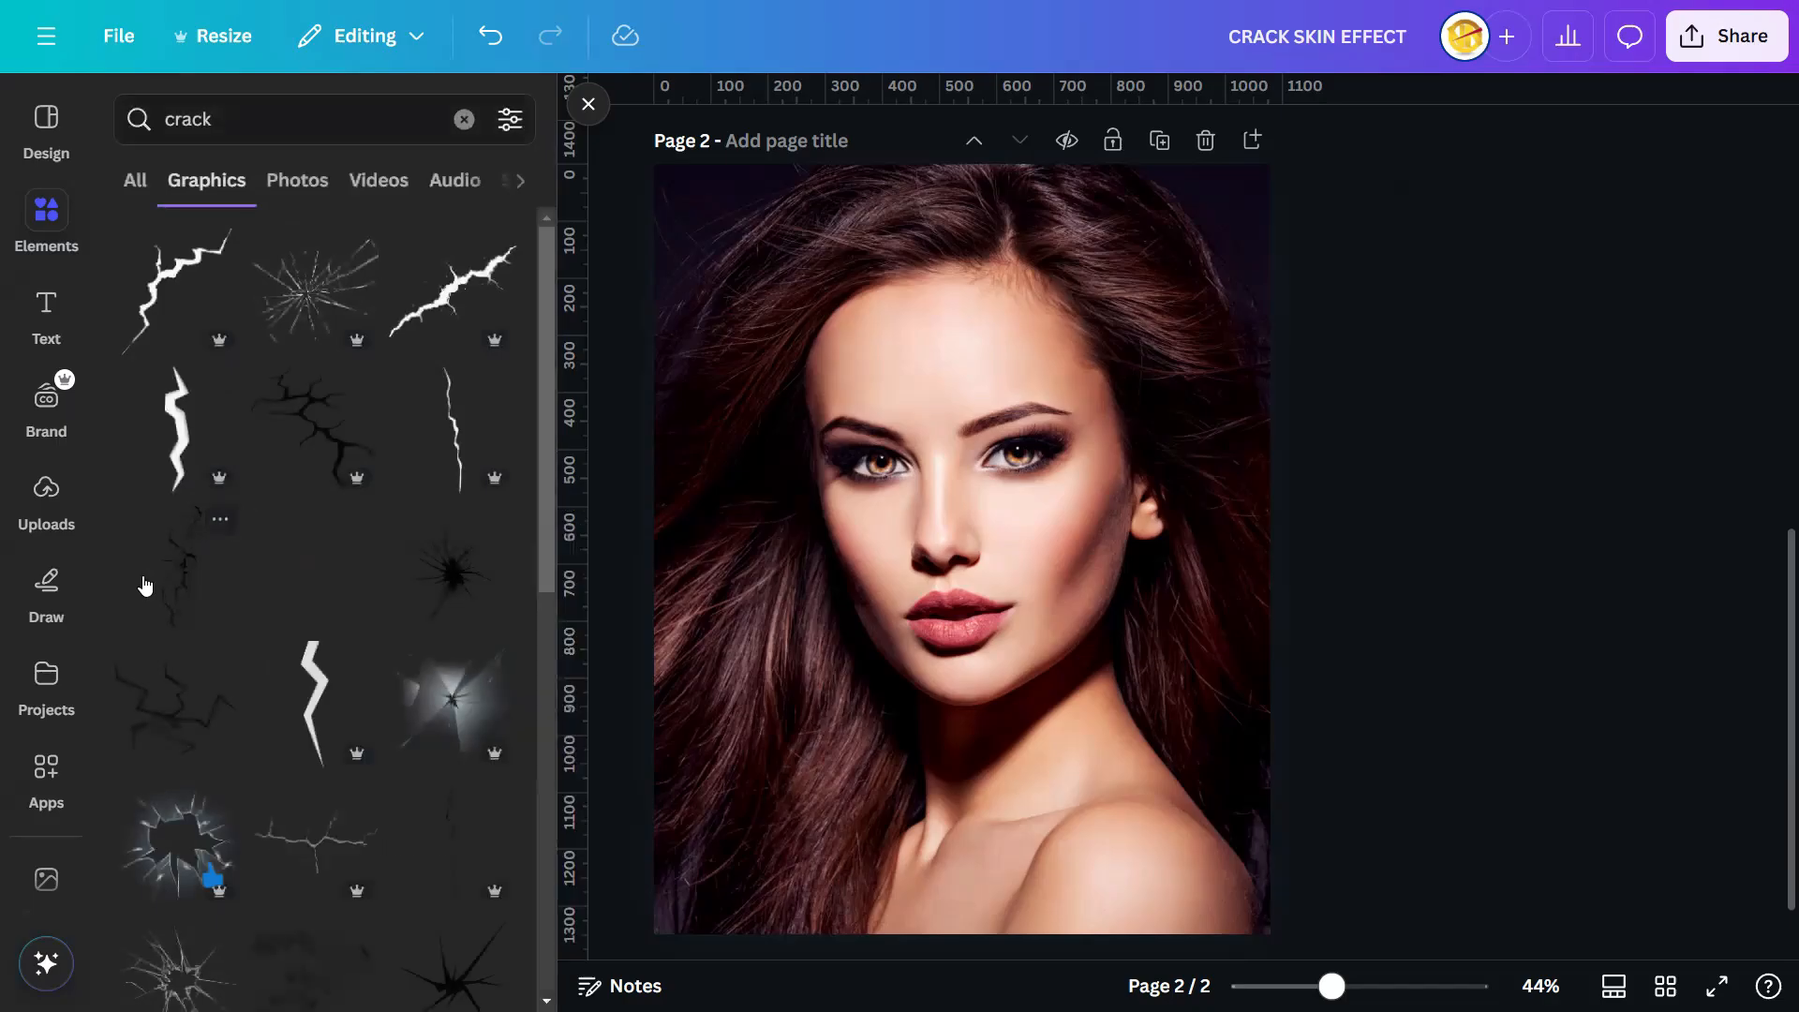
pyautogui.click(150, 585)
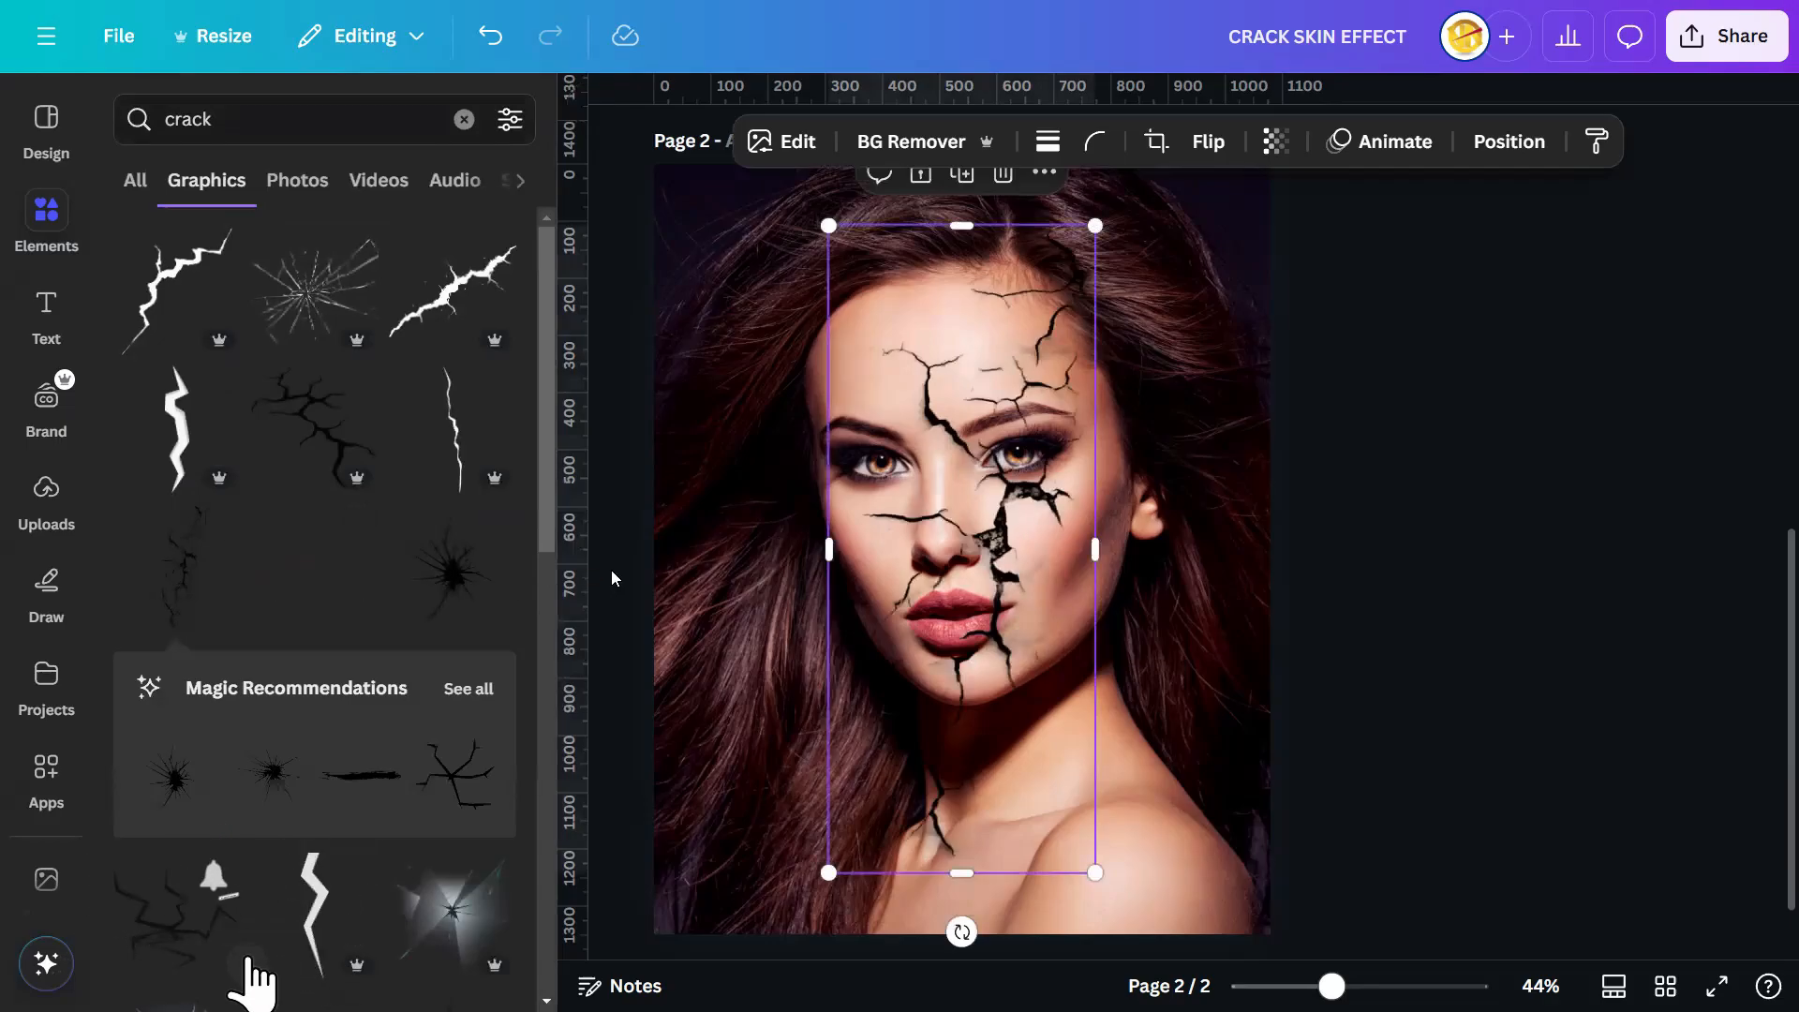
pyautogui.click(595, 114)
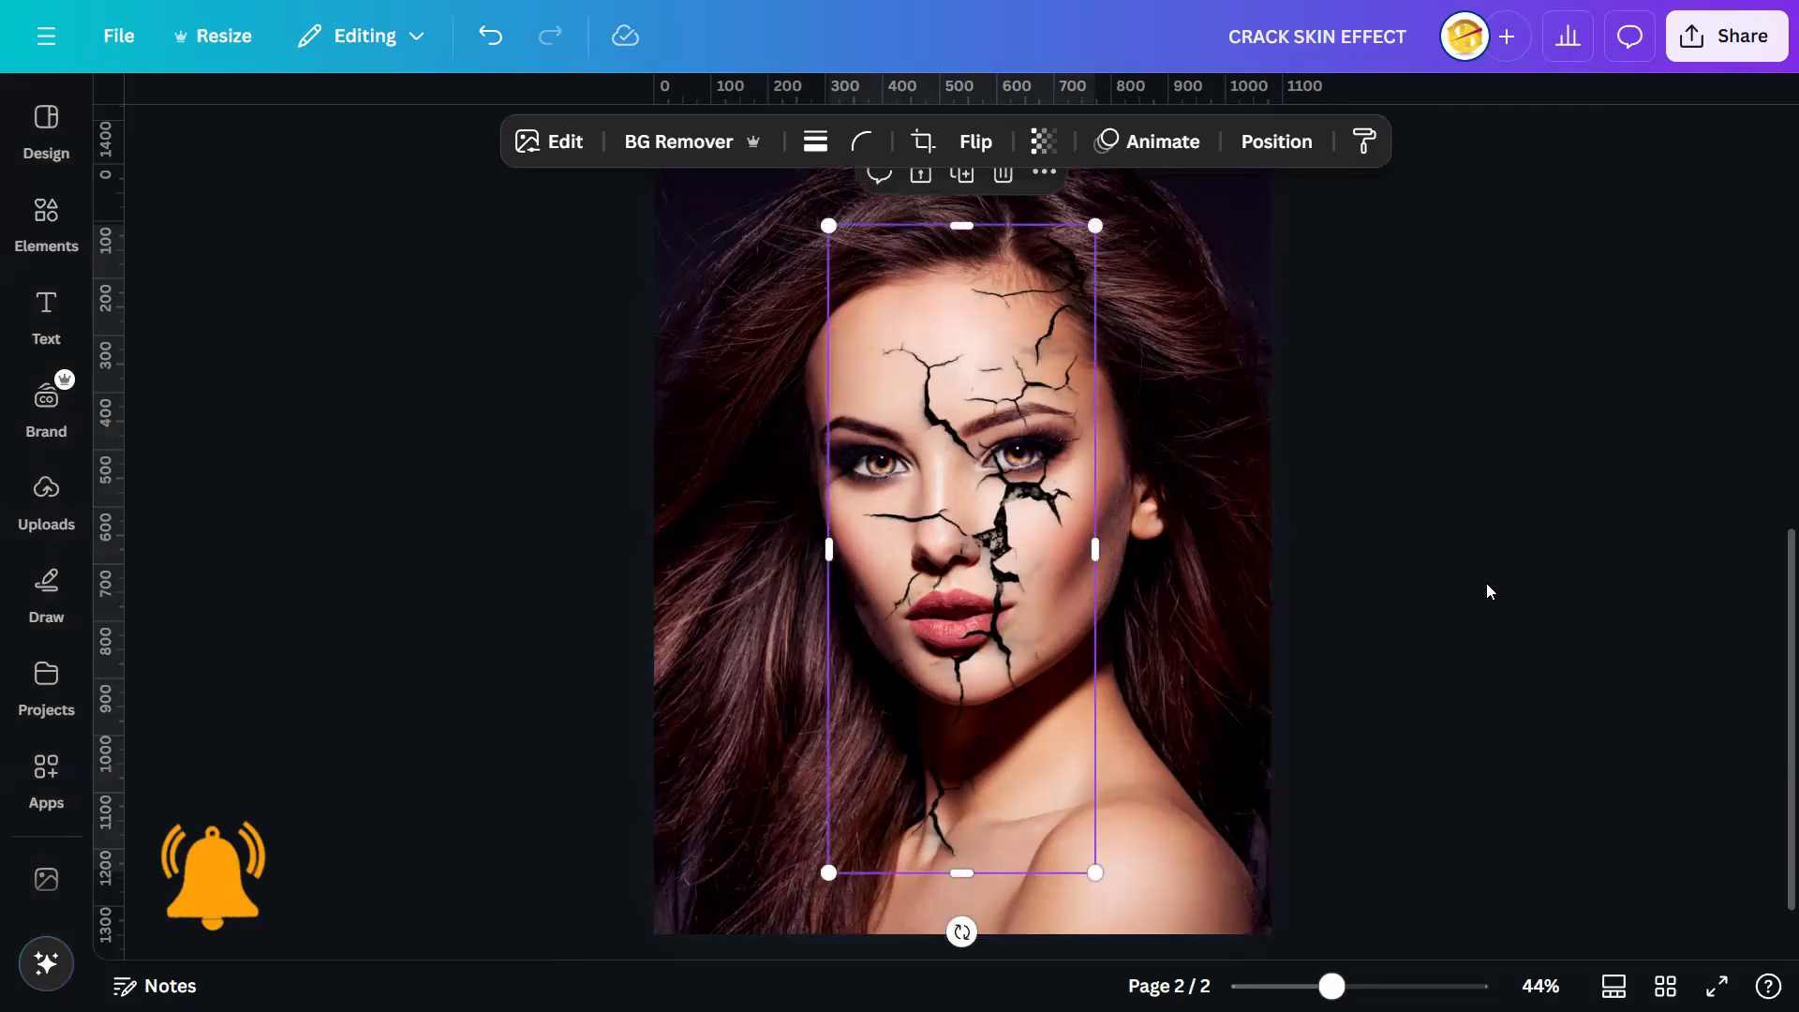
# - Enlarge the crack graphic to the full page height and shift it onto the ear side of the face
pyautogui.scroll(-2, 1048, 830)
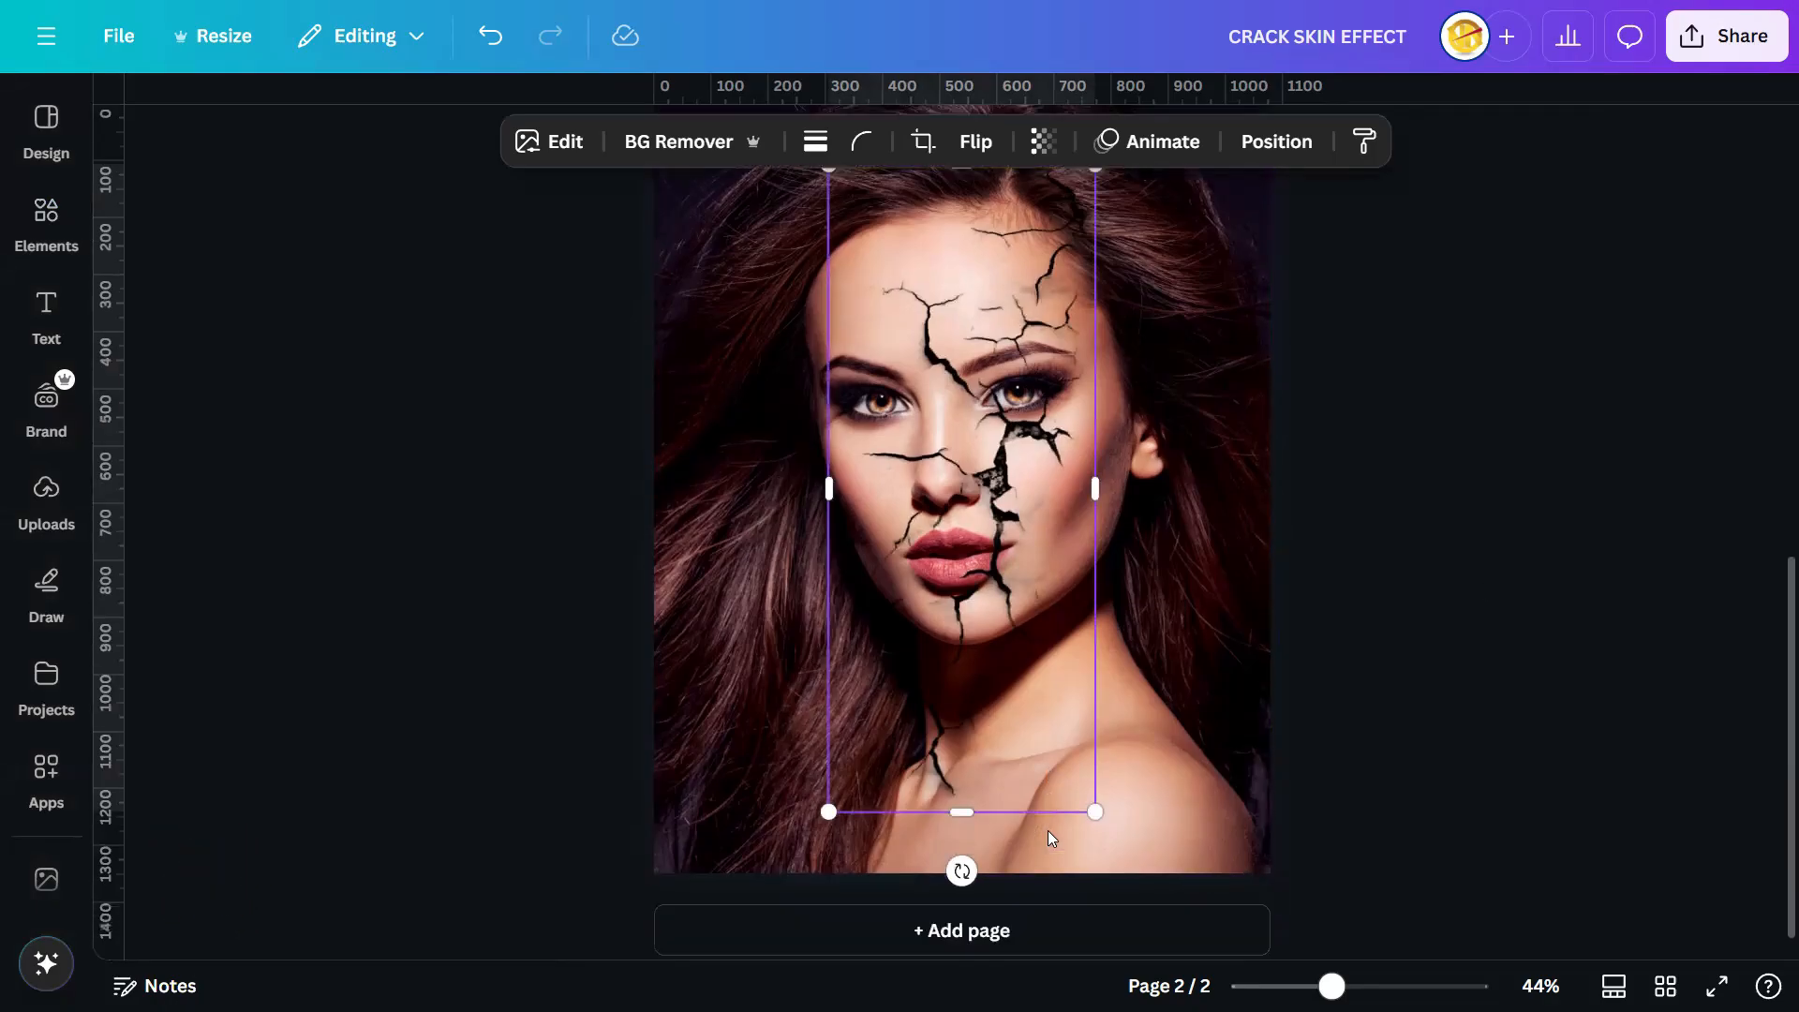
pyautogui.moveTo(1111, 806); pyautogui.dragTo(1123, 852)
pyautogui.scroll(5, 1199, 603)
pyautogui.moveTo(1115, 501); pyautogui.dragTo(1160, 440)
pyautogui.scroll(-3, 1014, 757)
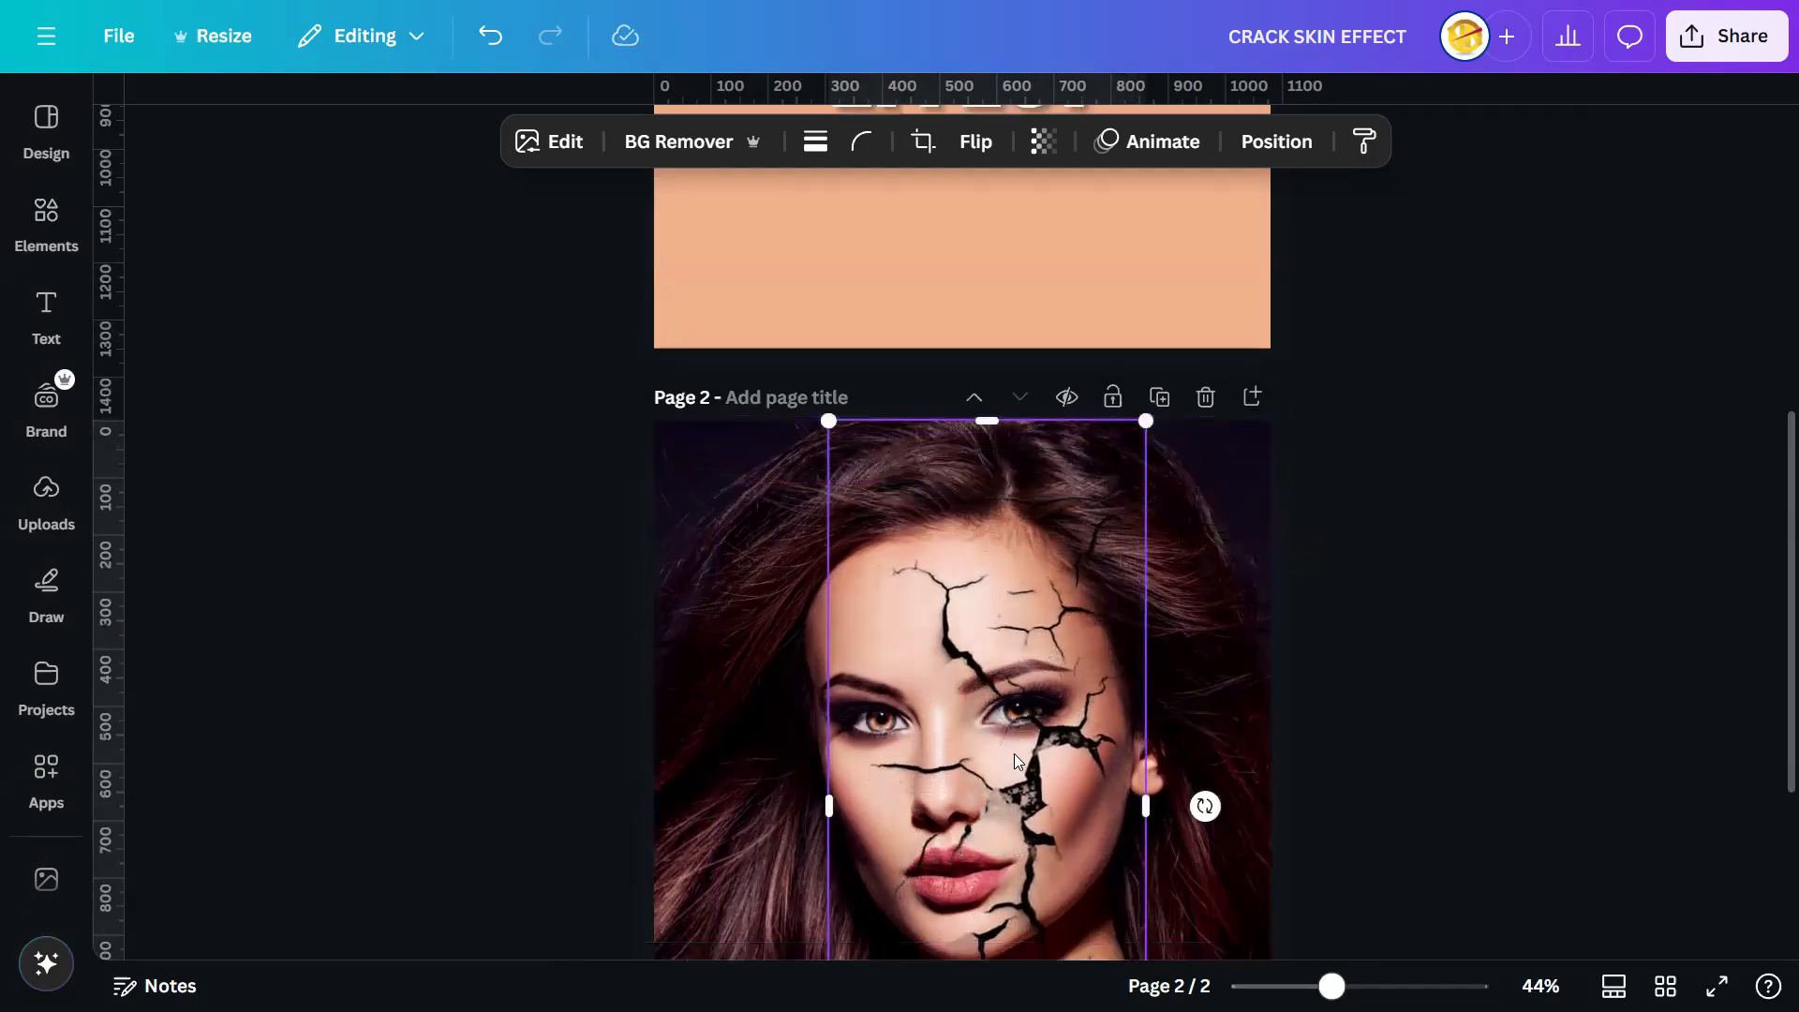
pyautogui.moveTo(1023, 612); pyautogui.dragTo(1075, 611)
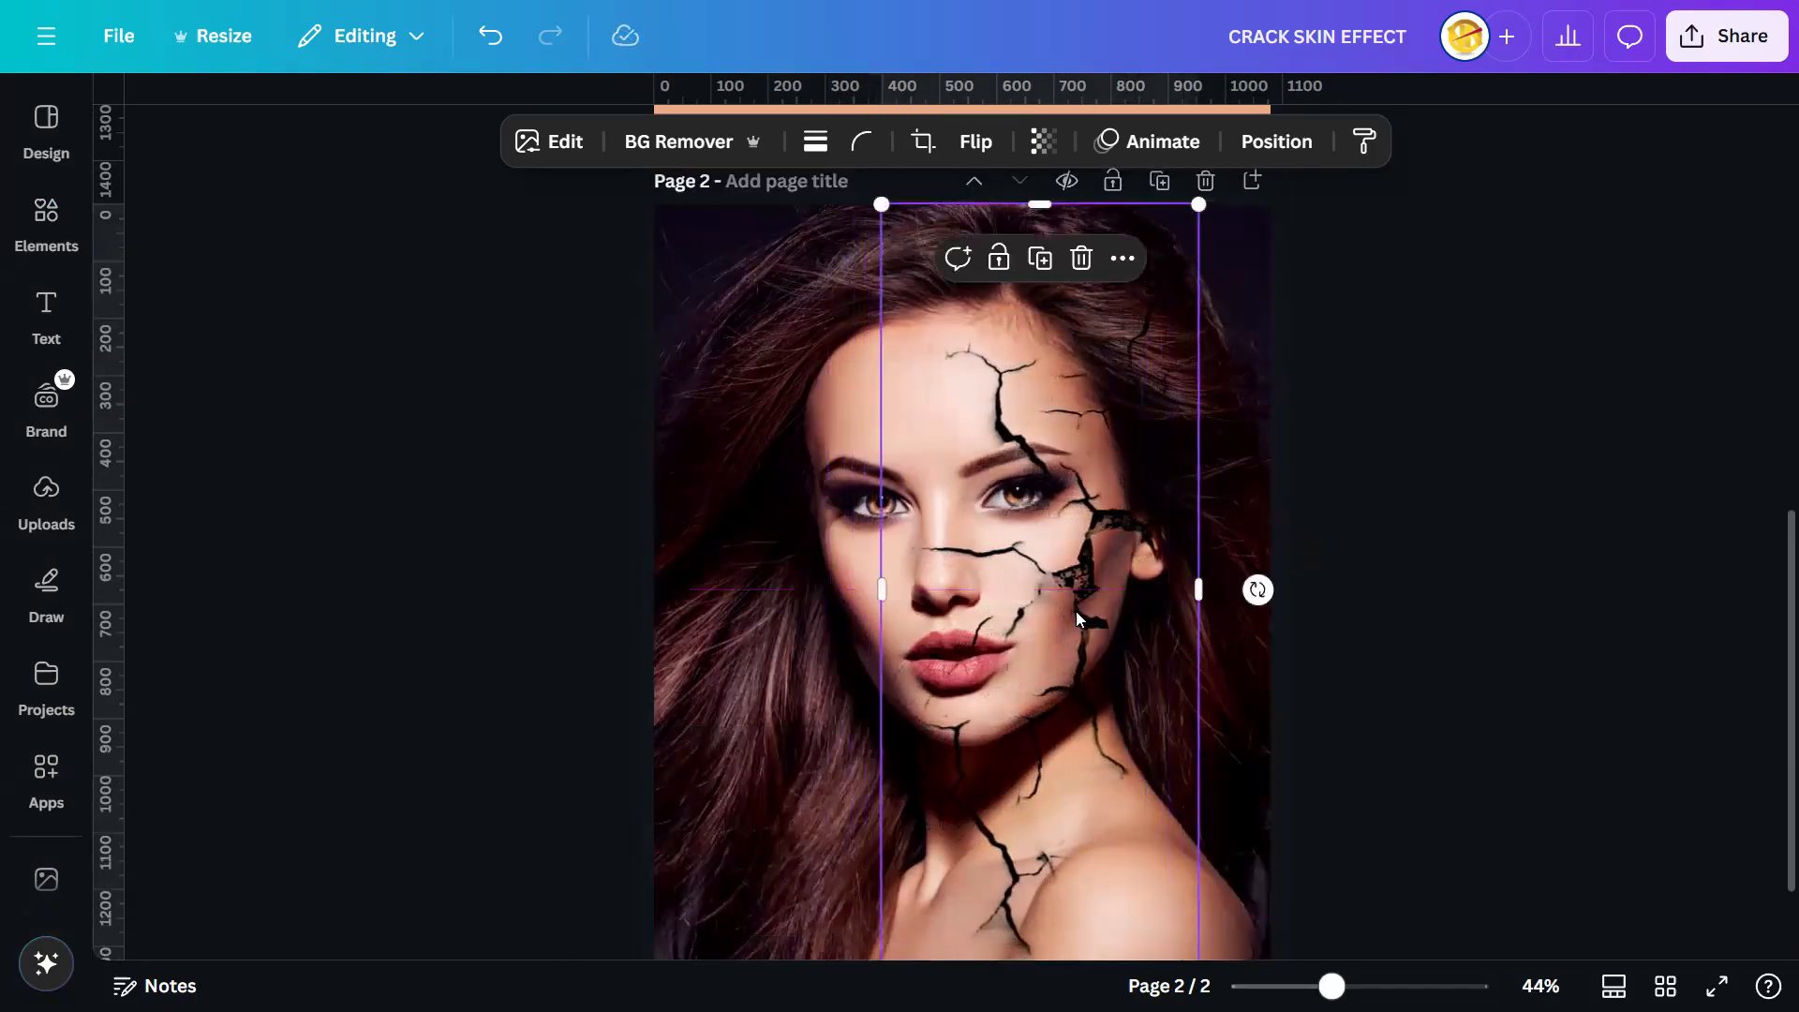
pyautogui.click(1432, 677)
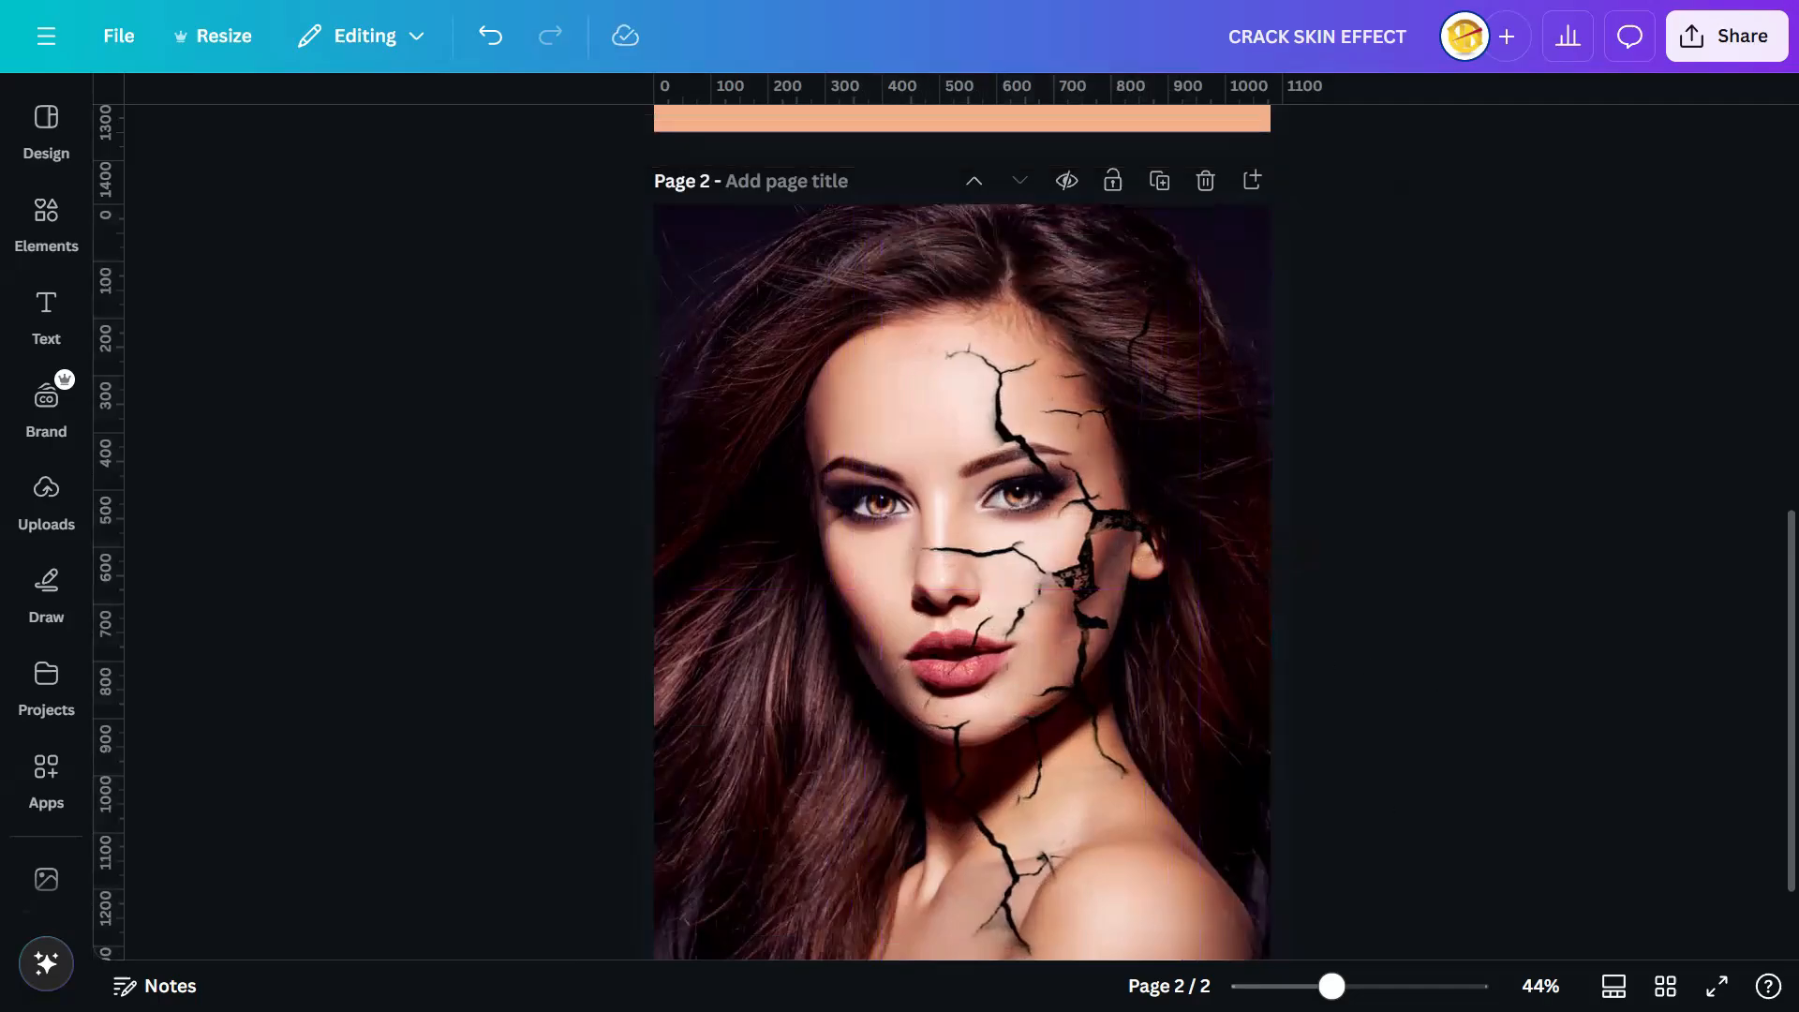
# - Fine-tune the large crack's placement over the cheek to about X 411 px, Y 0 px, and check the whole page
pyautogui.keyDown('ctrl'); pyautogui.scroll(5, 1134, 532); pyautogui.keyUp('ctrl')
pyautogui.click(1141, 531)
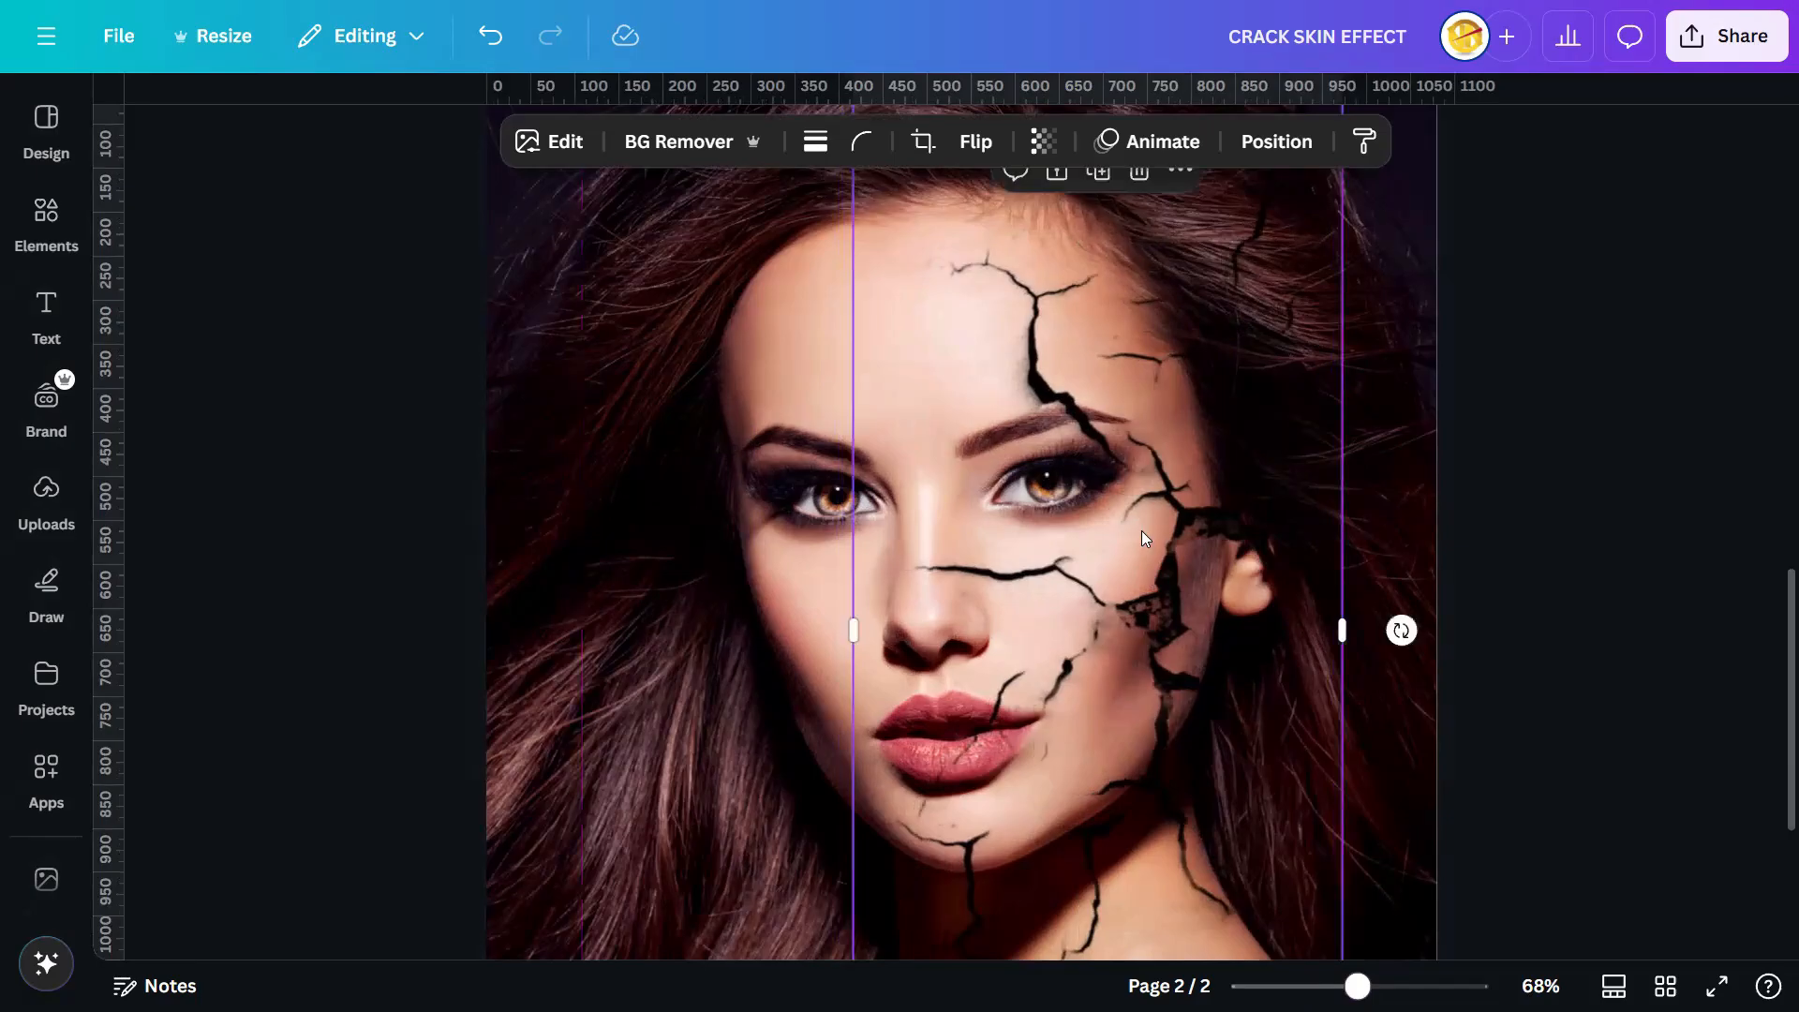
pyautogui.moveTo(1142, 531); pyautogui.dragTo(1136, 530)
pyautogui.click(1309, 150)
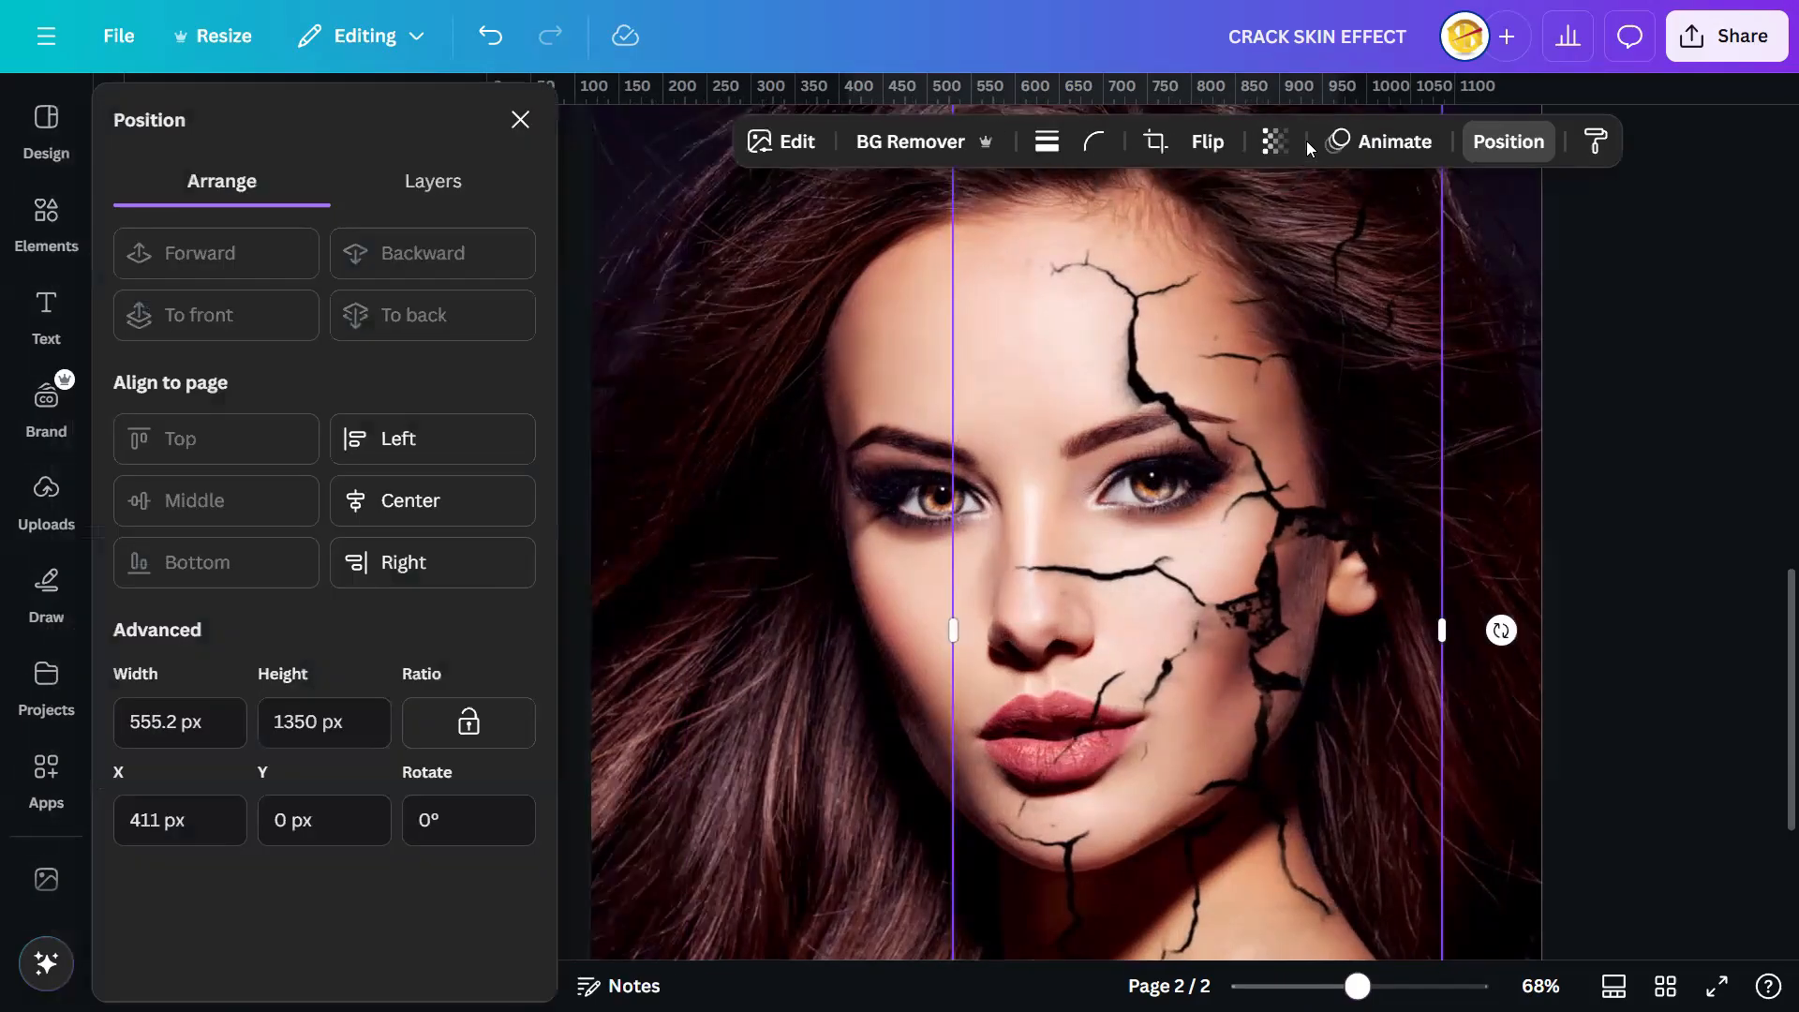
pyautogui.click(1648, 469)
pyautogui.moveTo(1361, 982)
pyautogui.mouseDown()
pyautogui.moveTo(1322, 986)
pyautogui.moveTo(1337, 986)
pyautogui.mouseUp()
pyautogui.scroll(-1, 1380, 864)
pyautogui.moveTo(1791, 721); pyautogui.dragTo(1770, 738)
pyautogui.moveTo(1338, 986); pyautogui.dragTo(1332, 986)
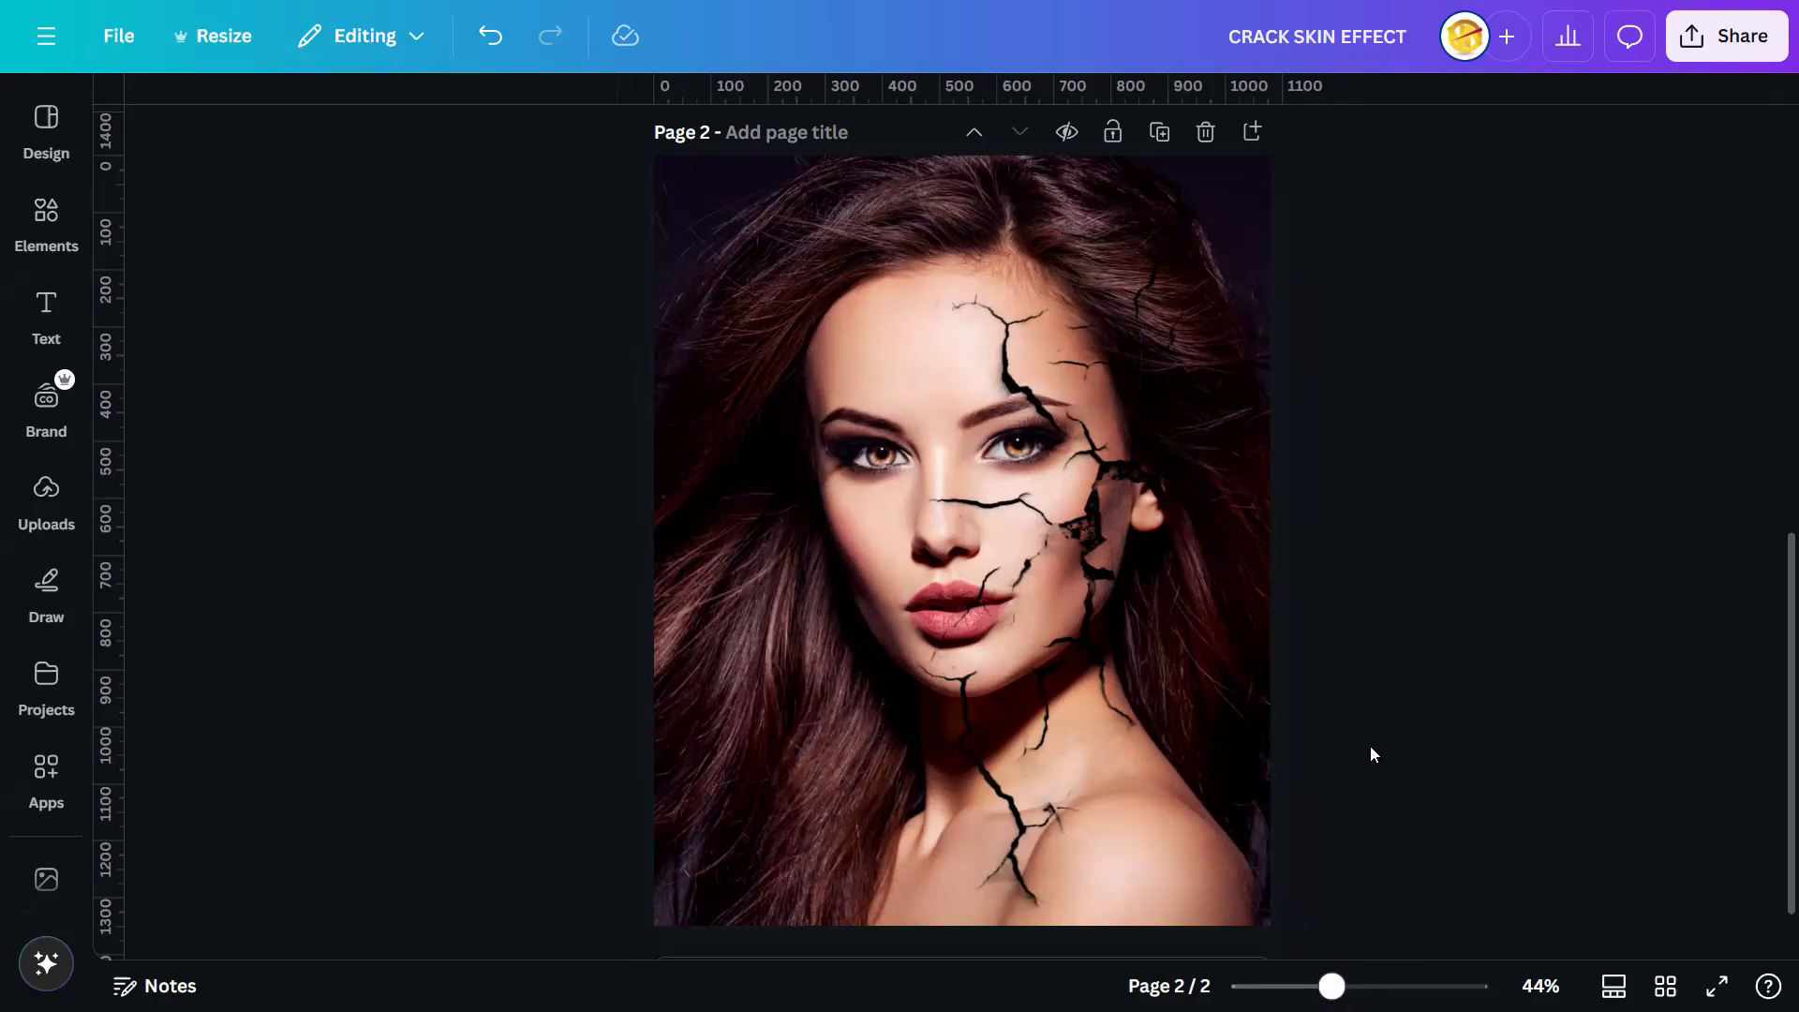
pyautogui.scroll(-1, 1370, 746)
pyautogui.scroll(1, 1387, 722)
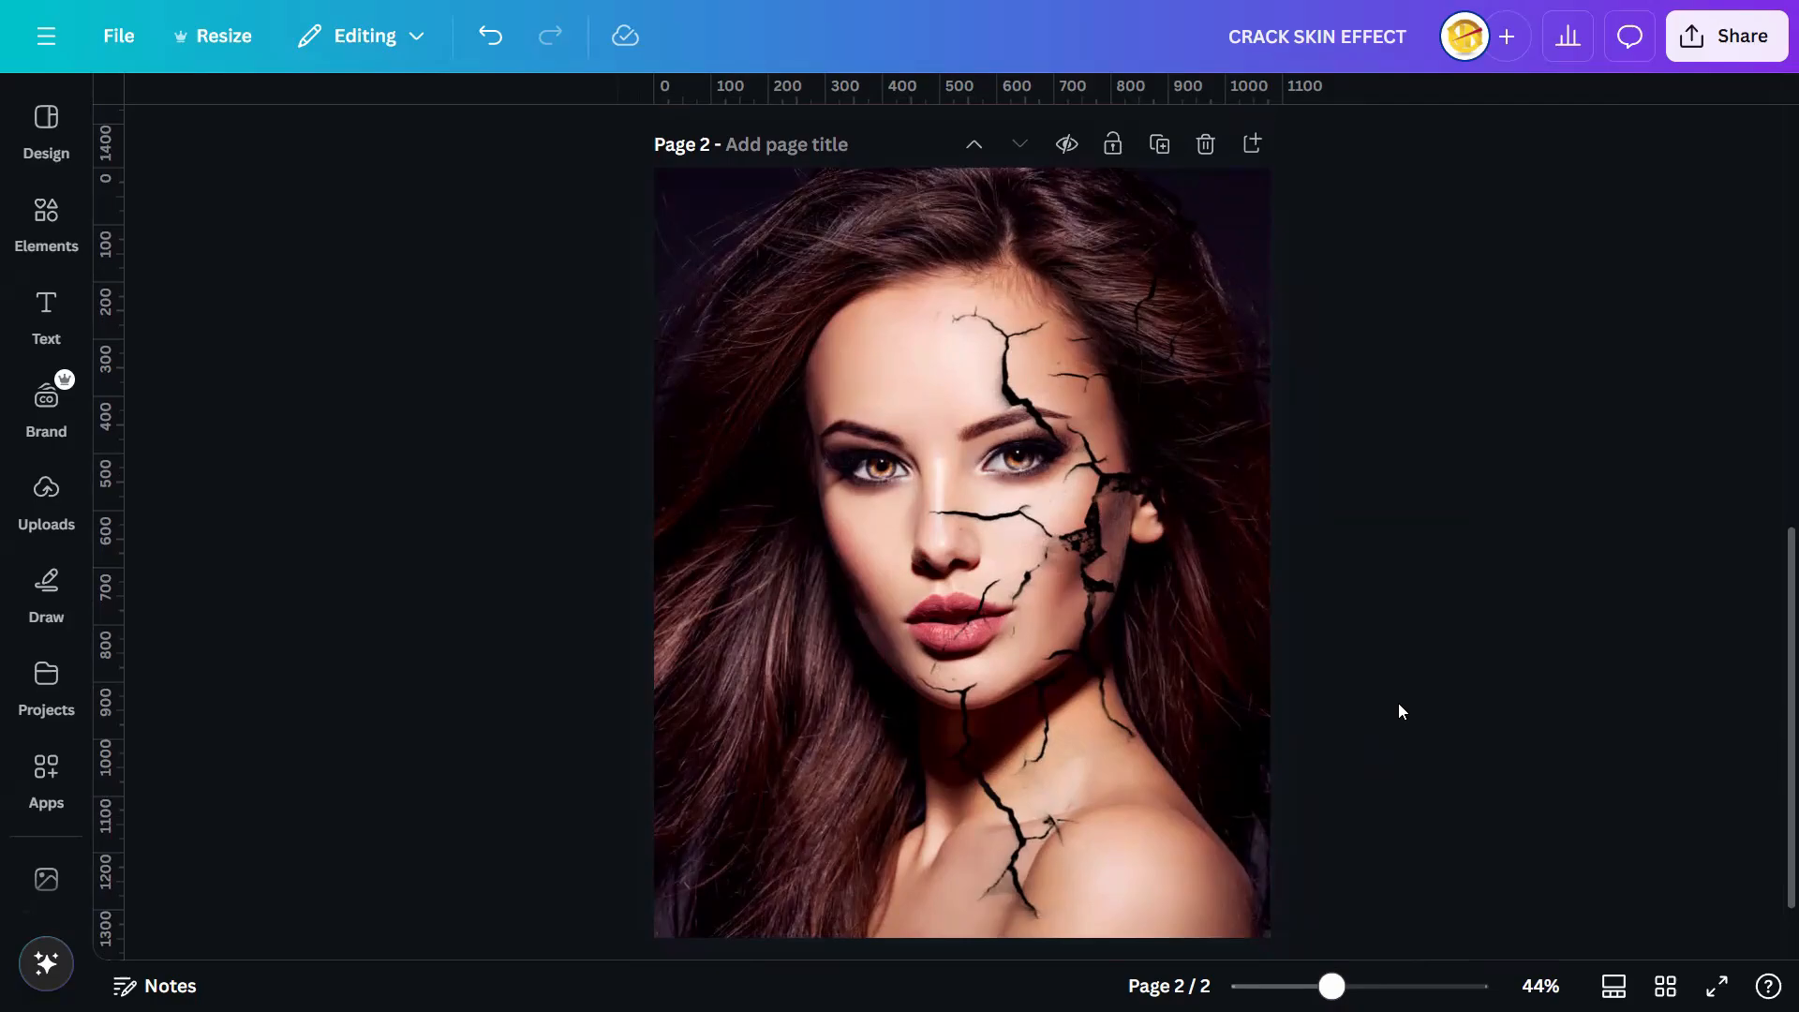
# - Replace the elements search with "Black Crack over White Background" and limit the results to graphics
pyautogui.click(41, 245)
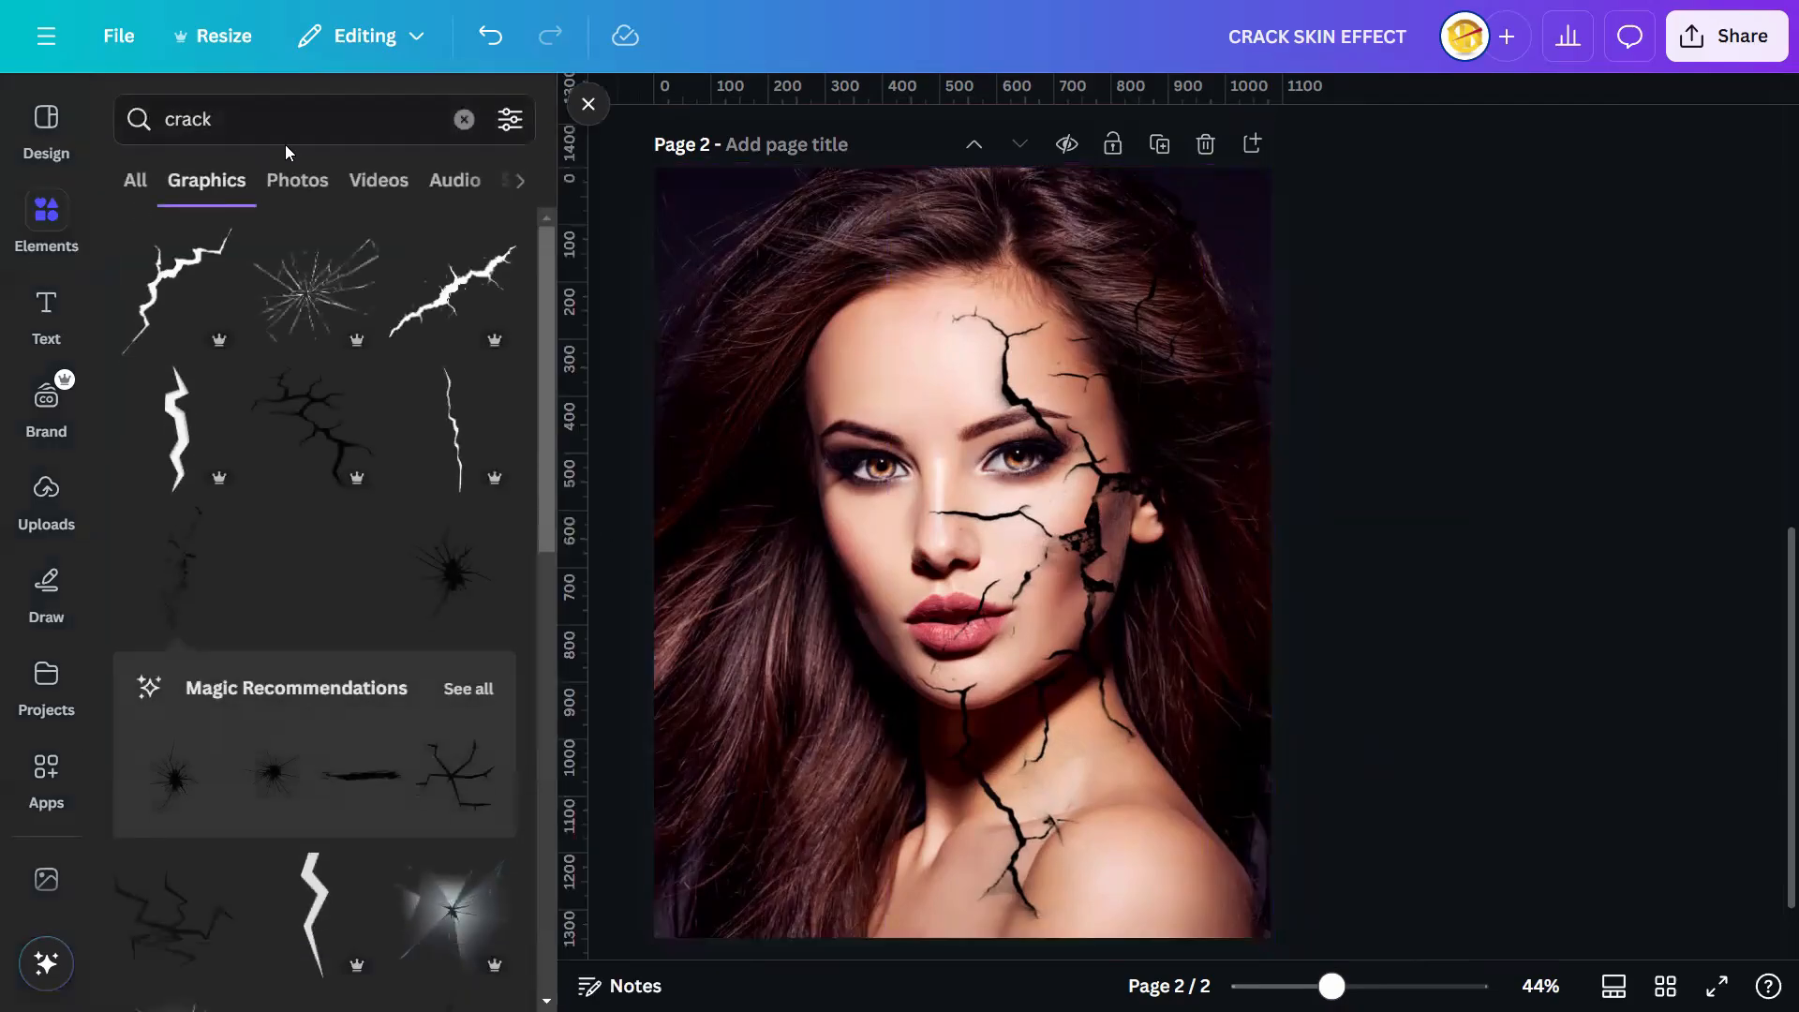
pyautogui.click(464, 119)
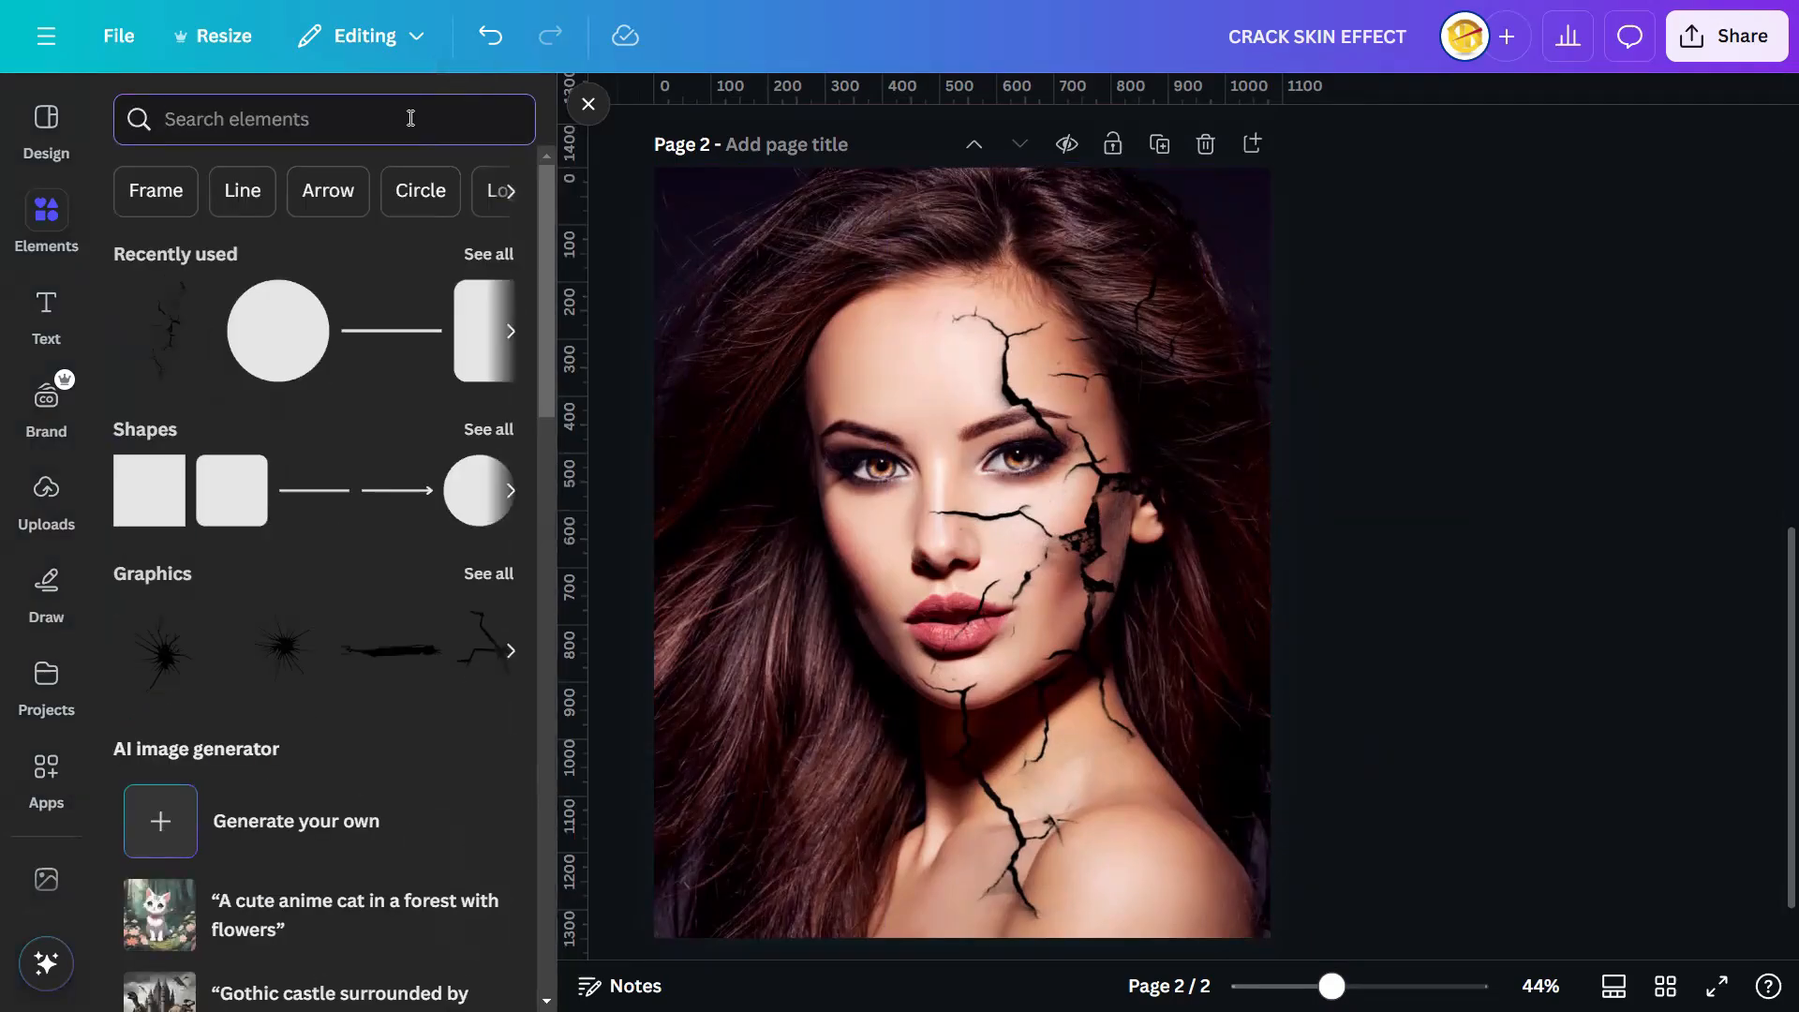
pyautogui.write('Bla')
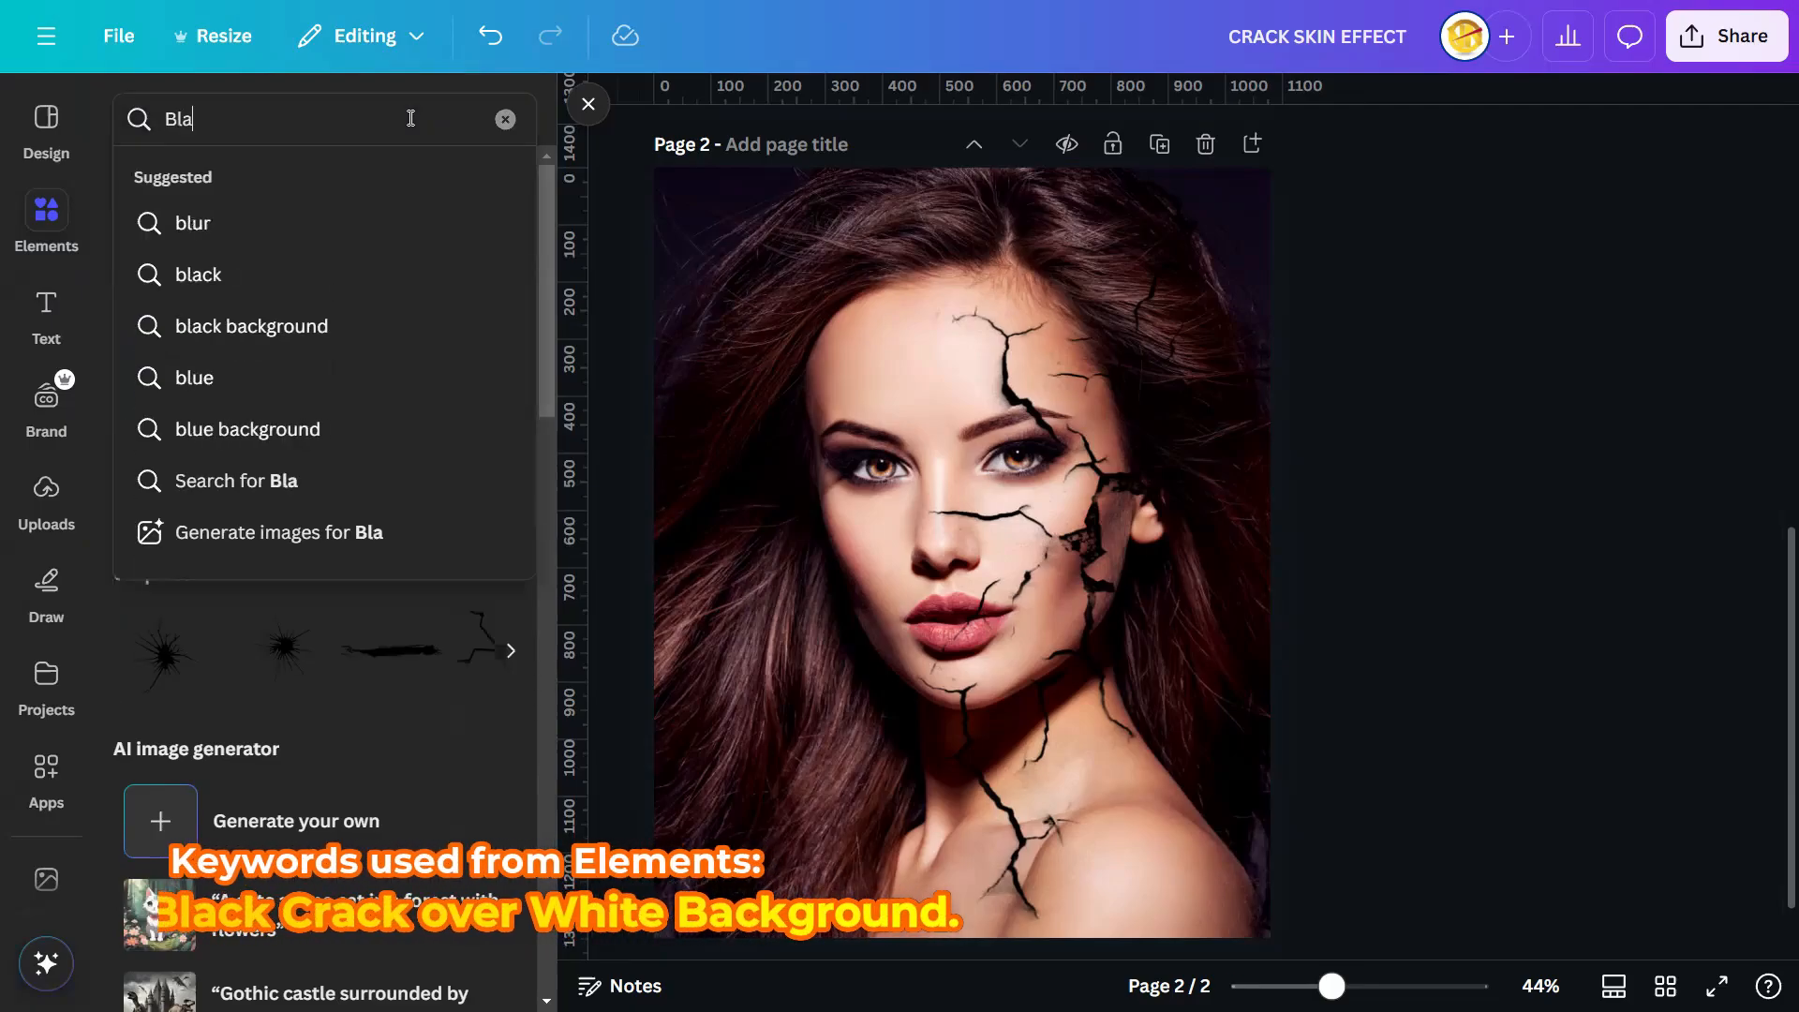
pyautogui.write('ck Crack over ')
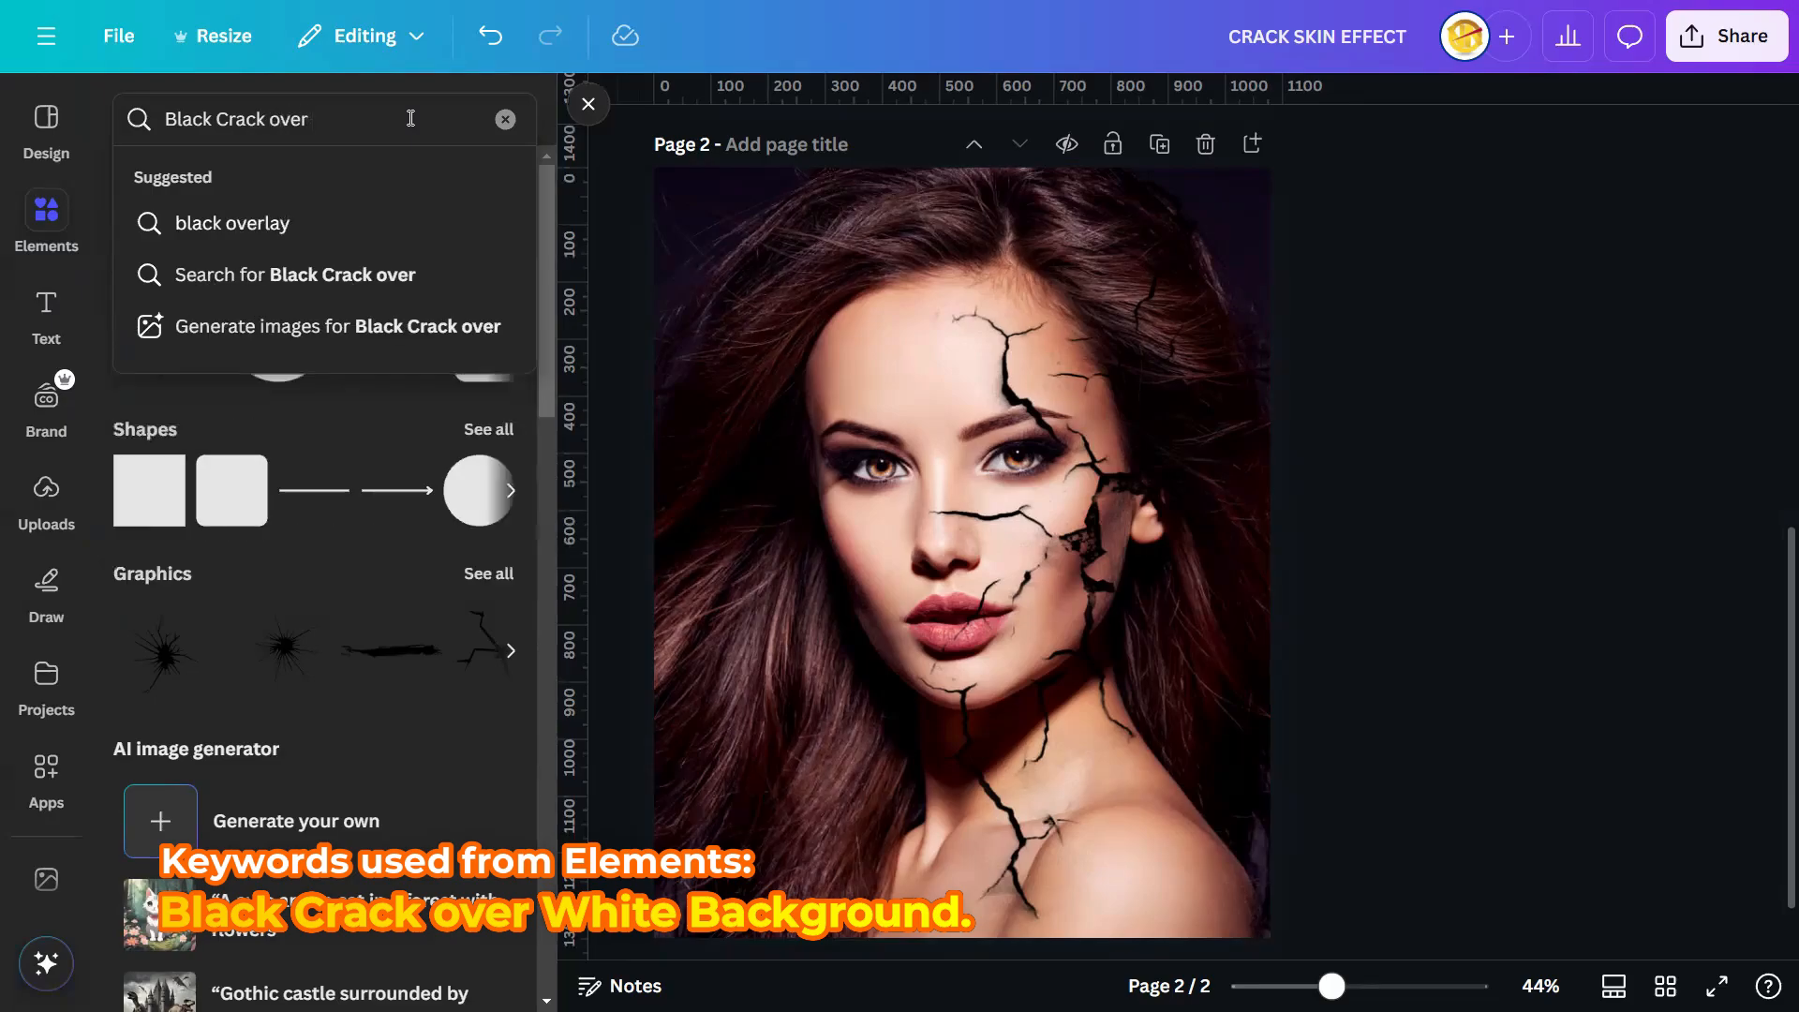
pyautogui.write('White Backgo')
pyautogui.press('BackSpace')
pyautogui.write('round')
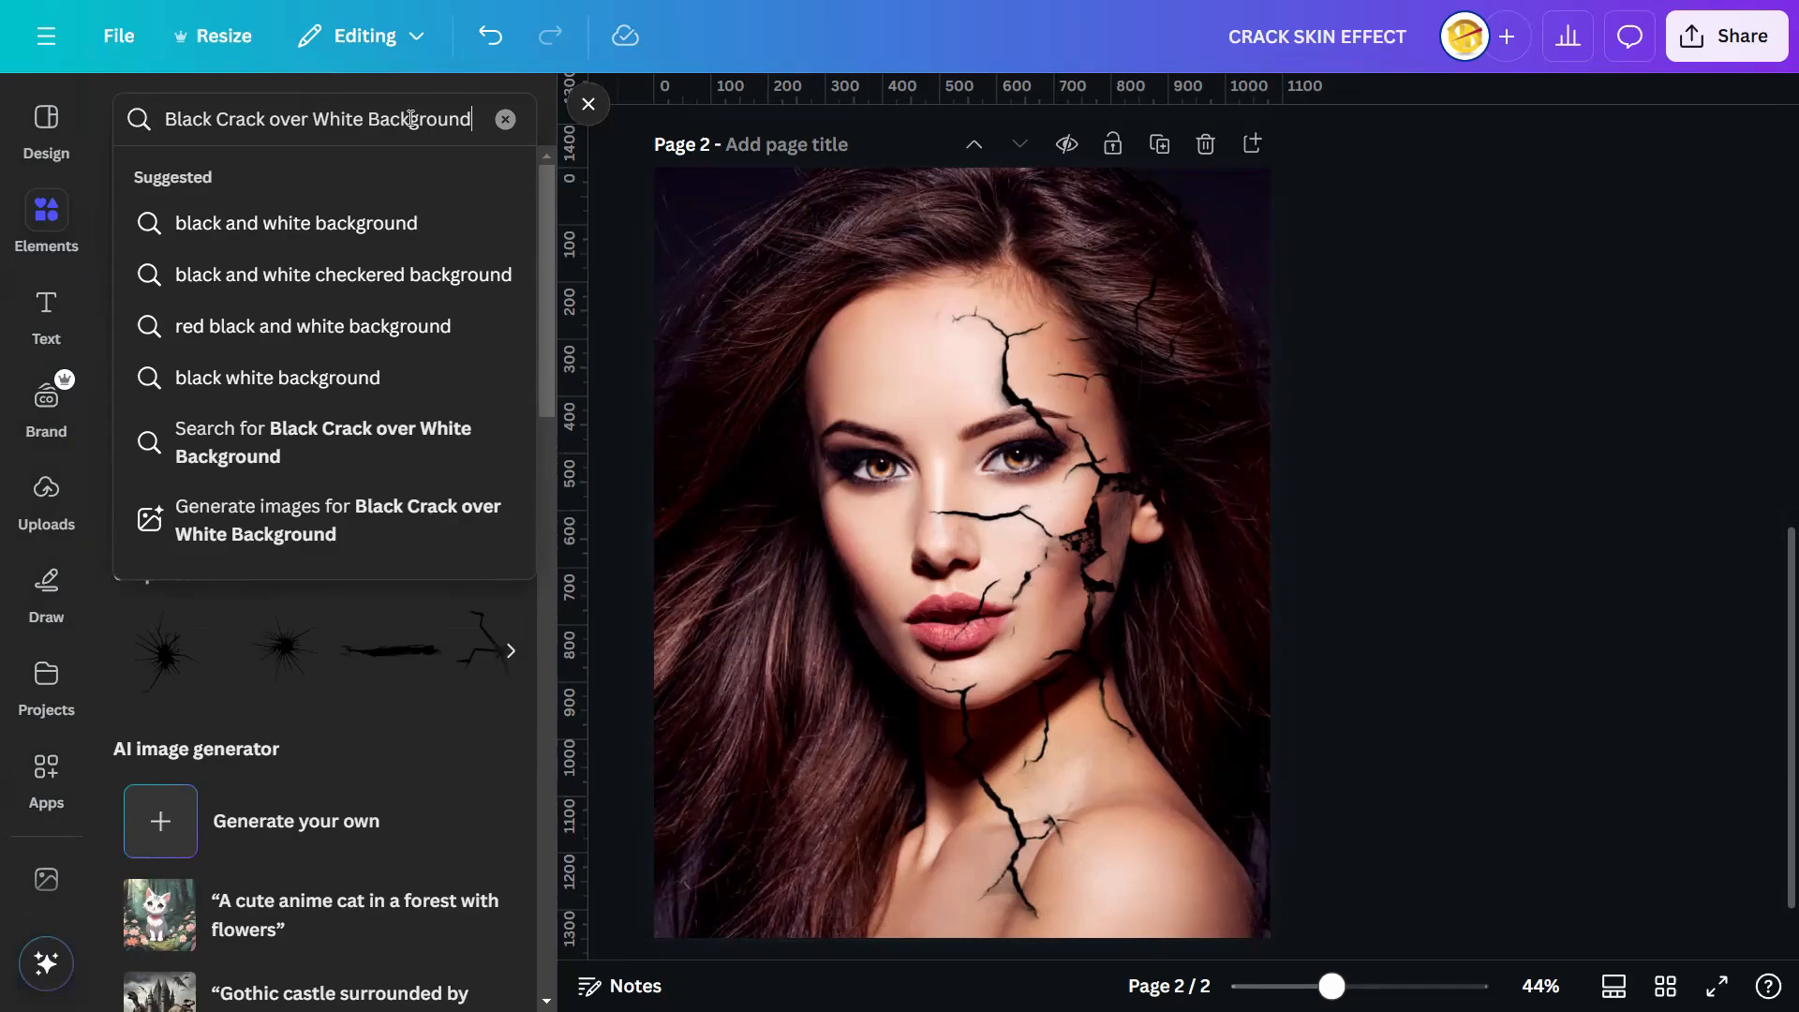
pyautogui.press('Return')
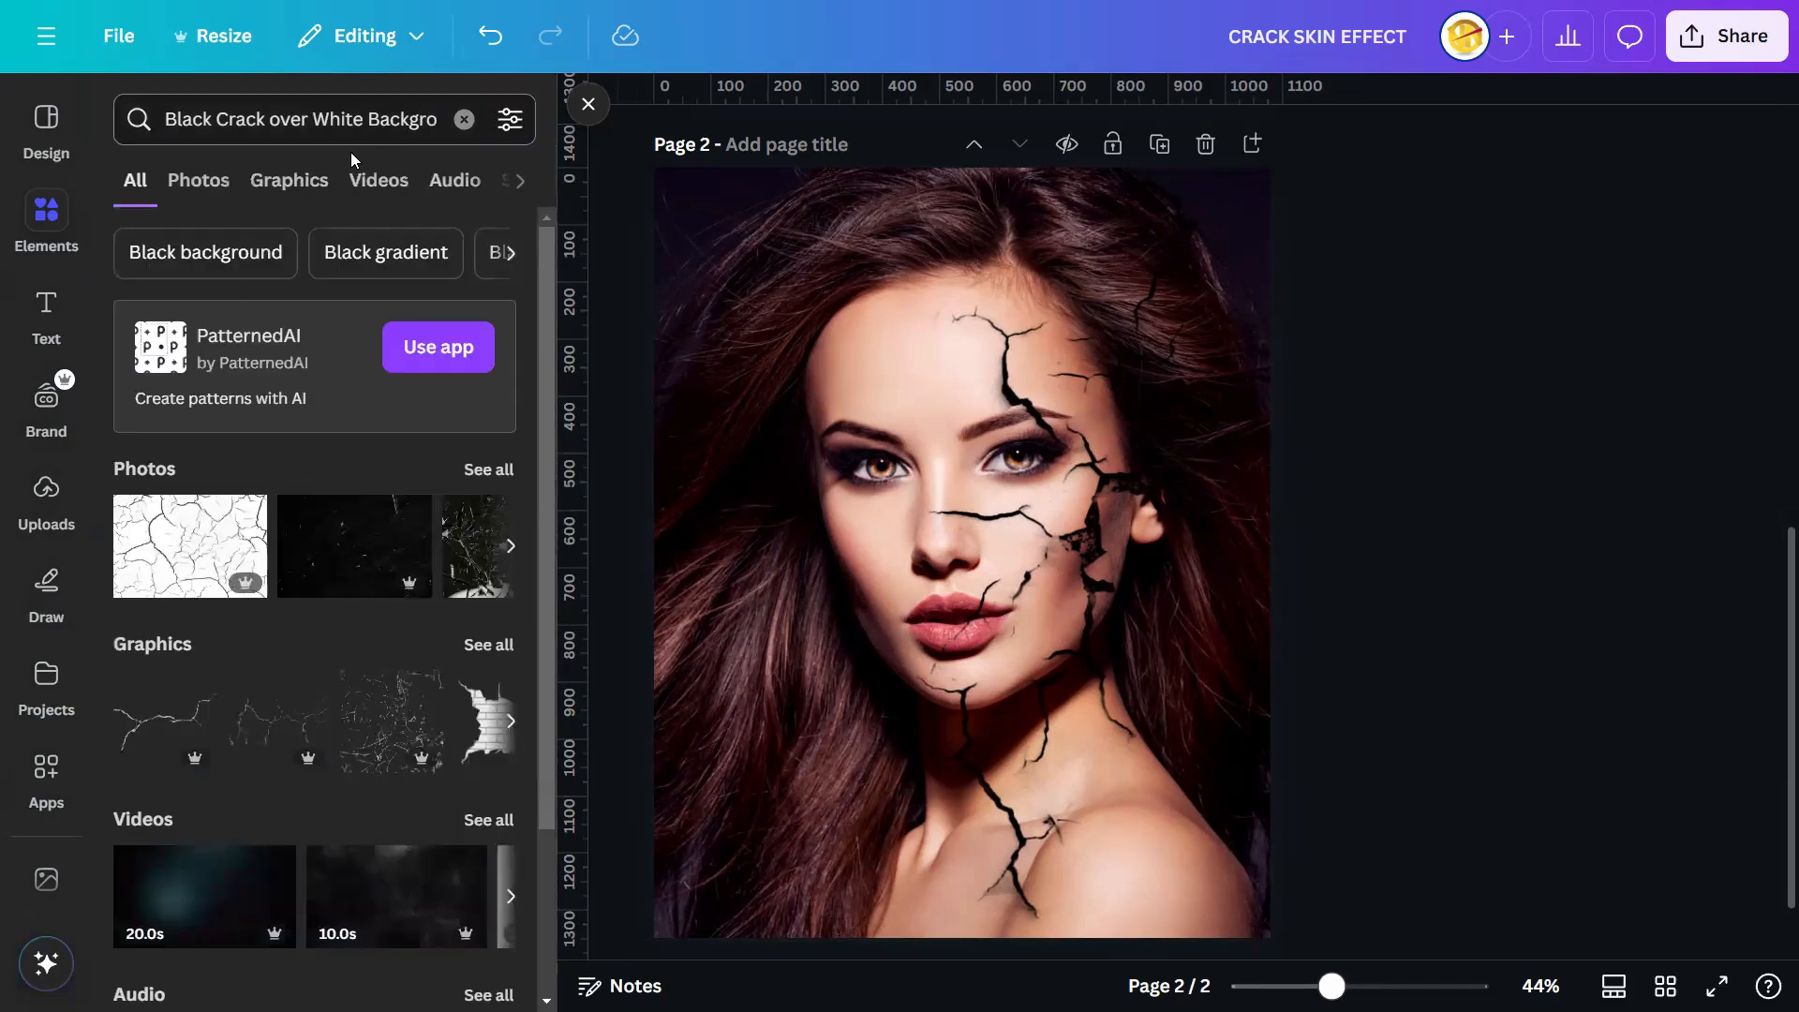
pyautogui.click(302, 181)
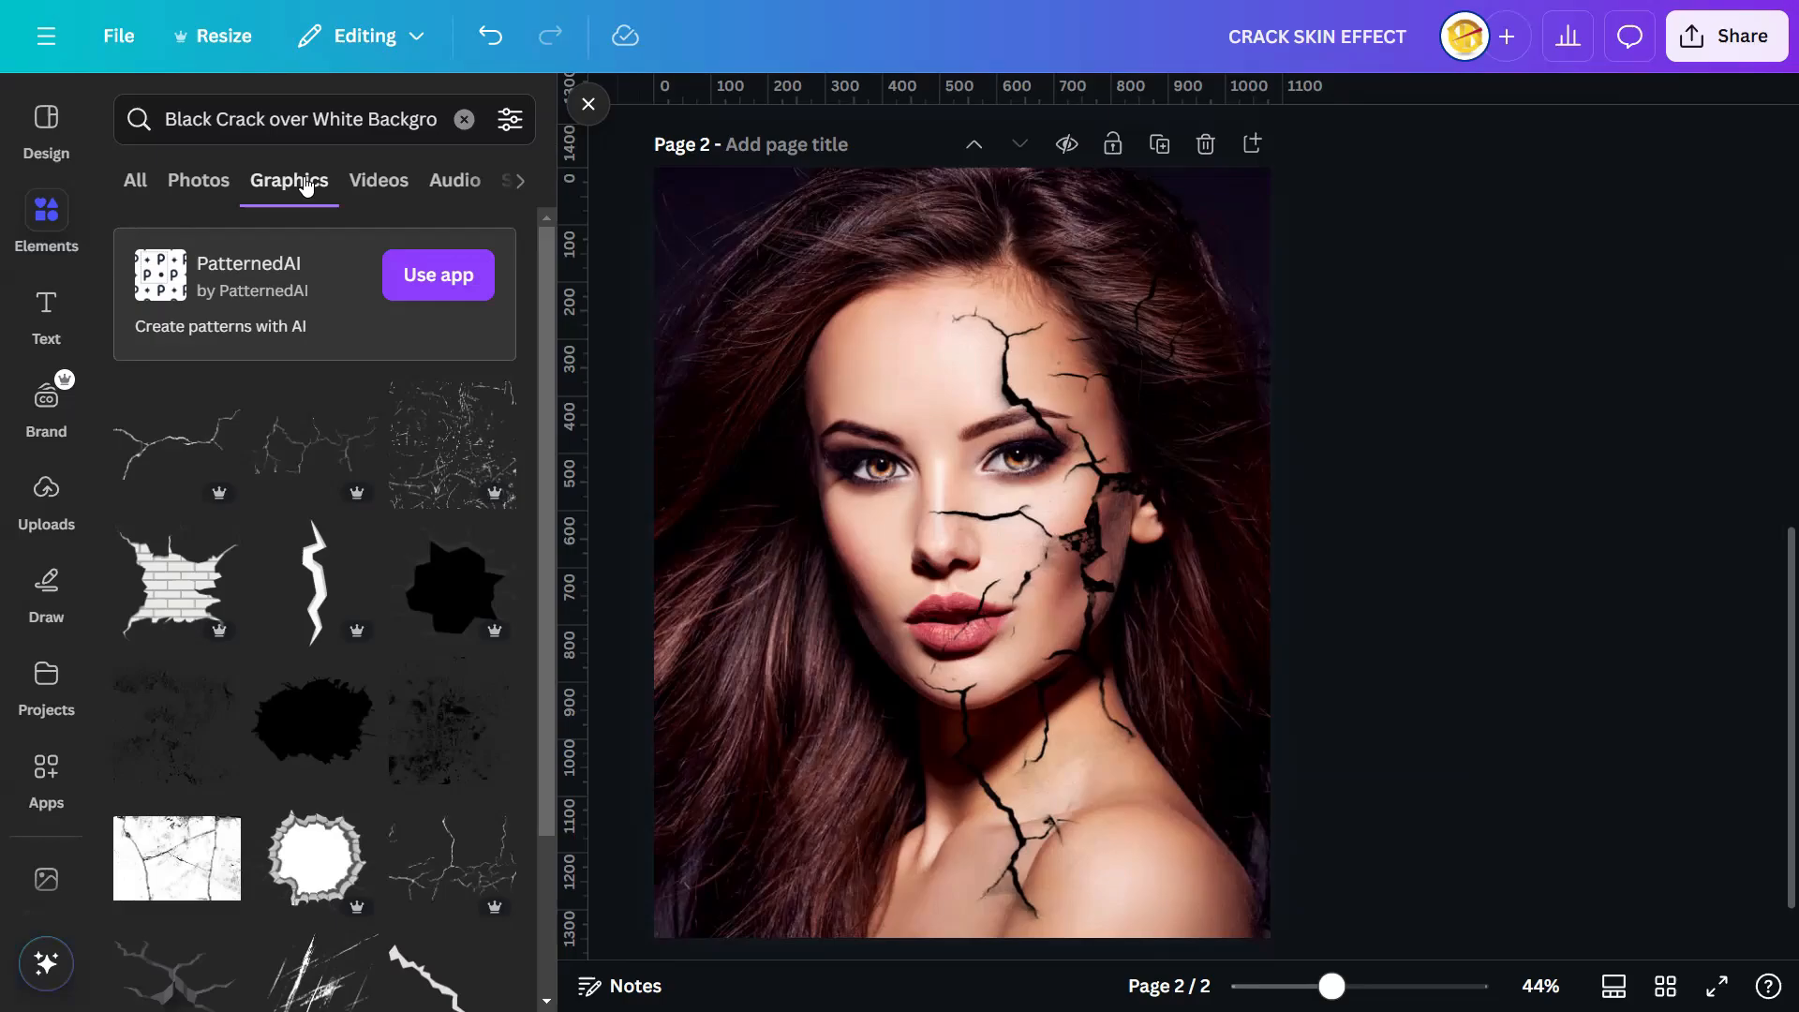
# - Add the thin branching crack graphic, second in the results, to the portrait
pyautogui.click(301, 434)
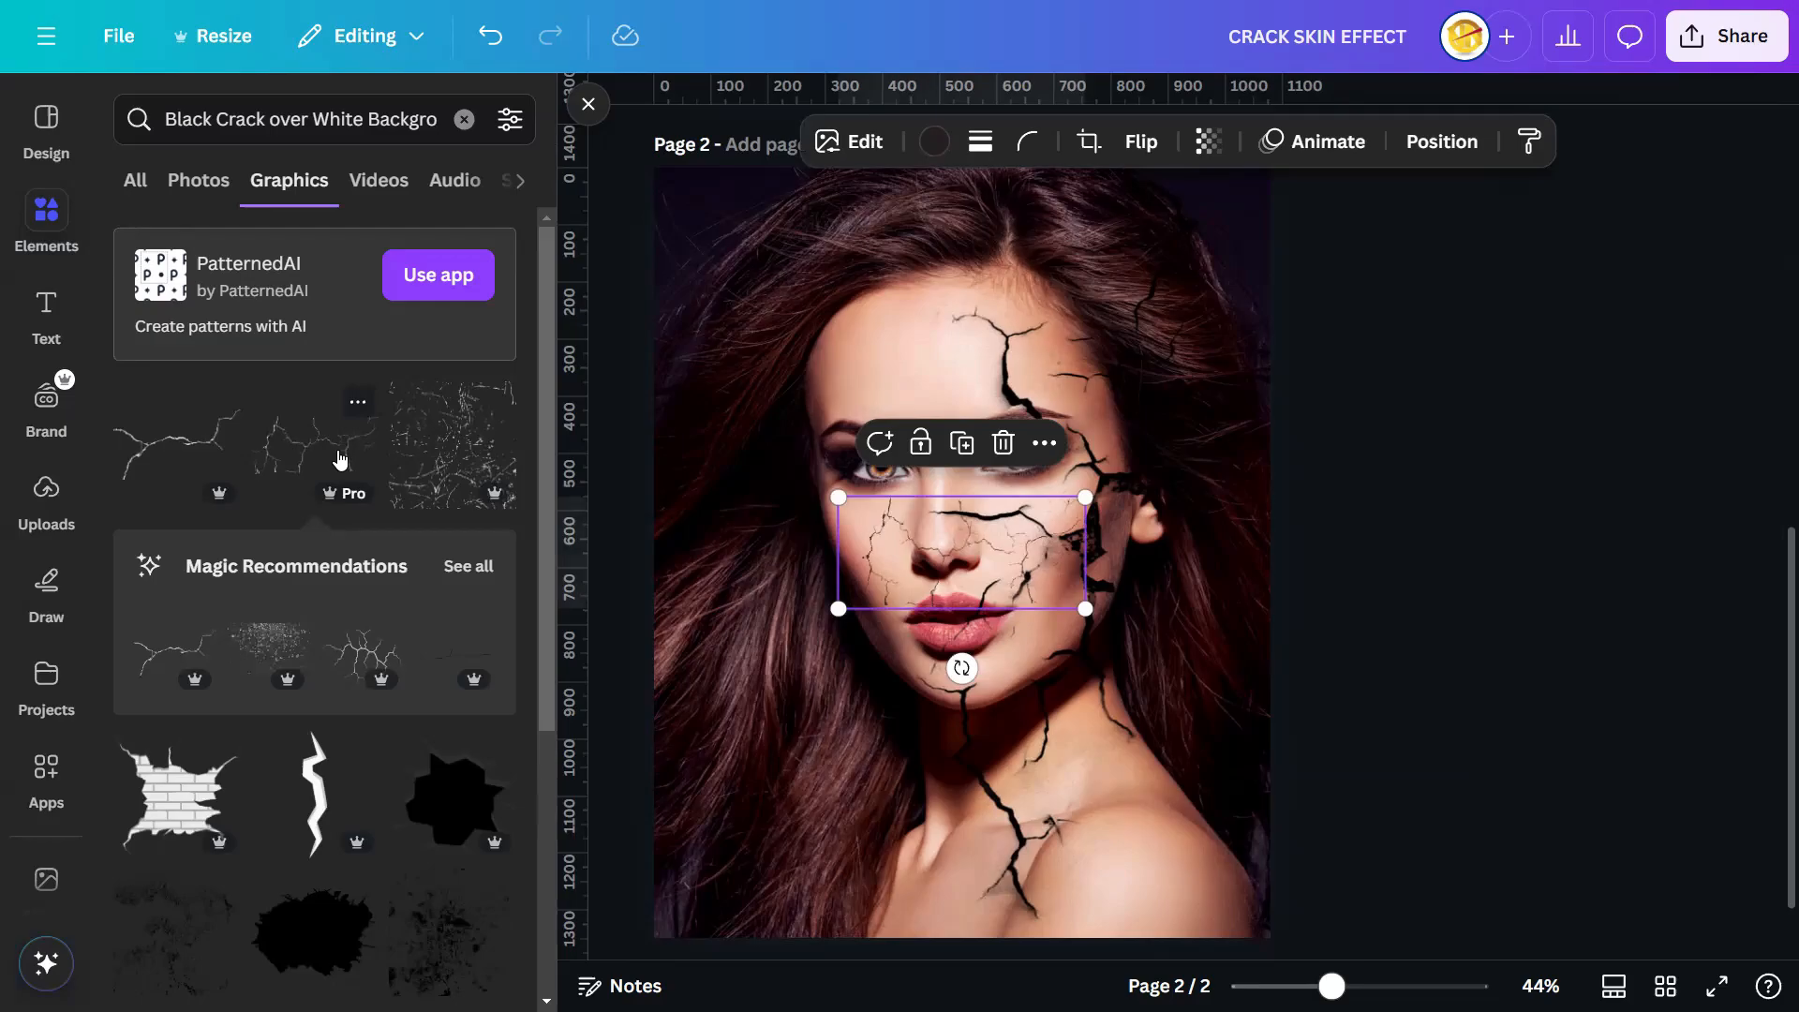
pyautogui.click(589, 104)
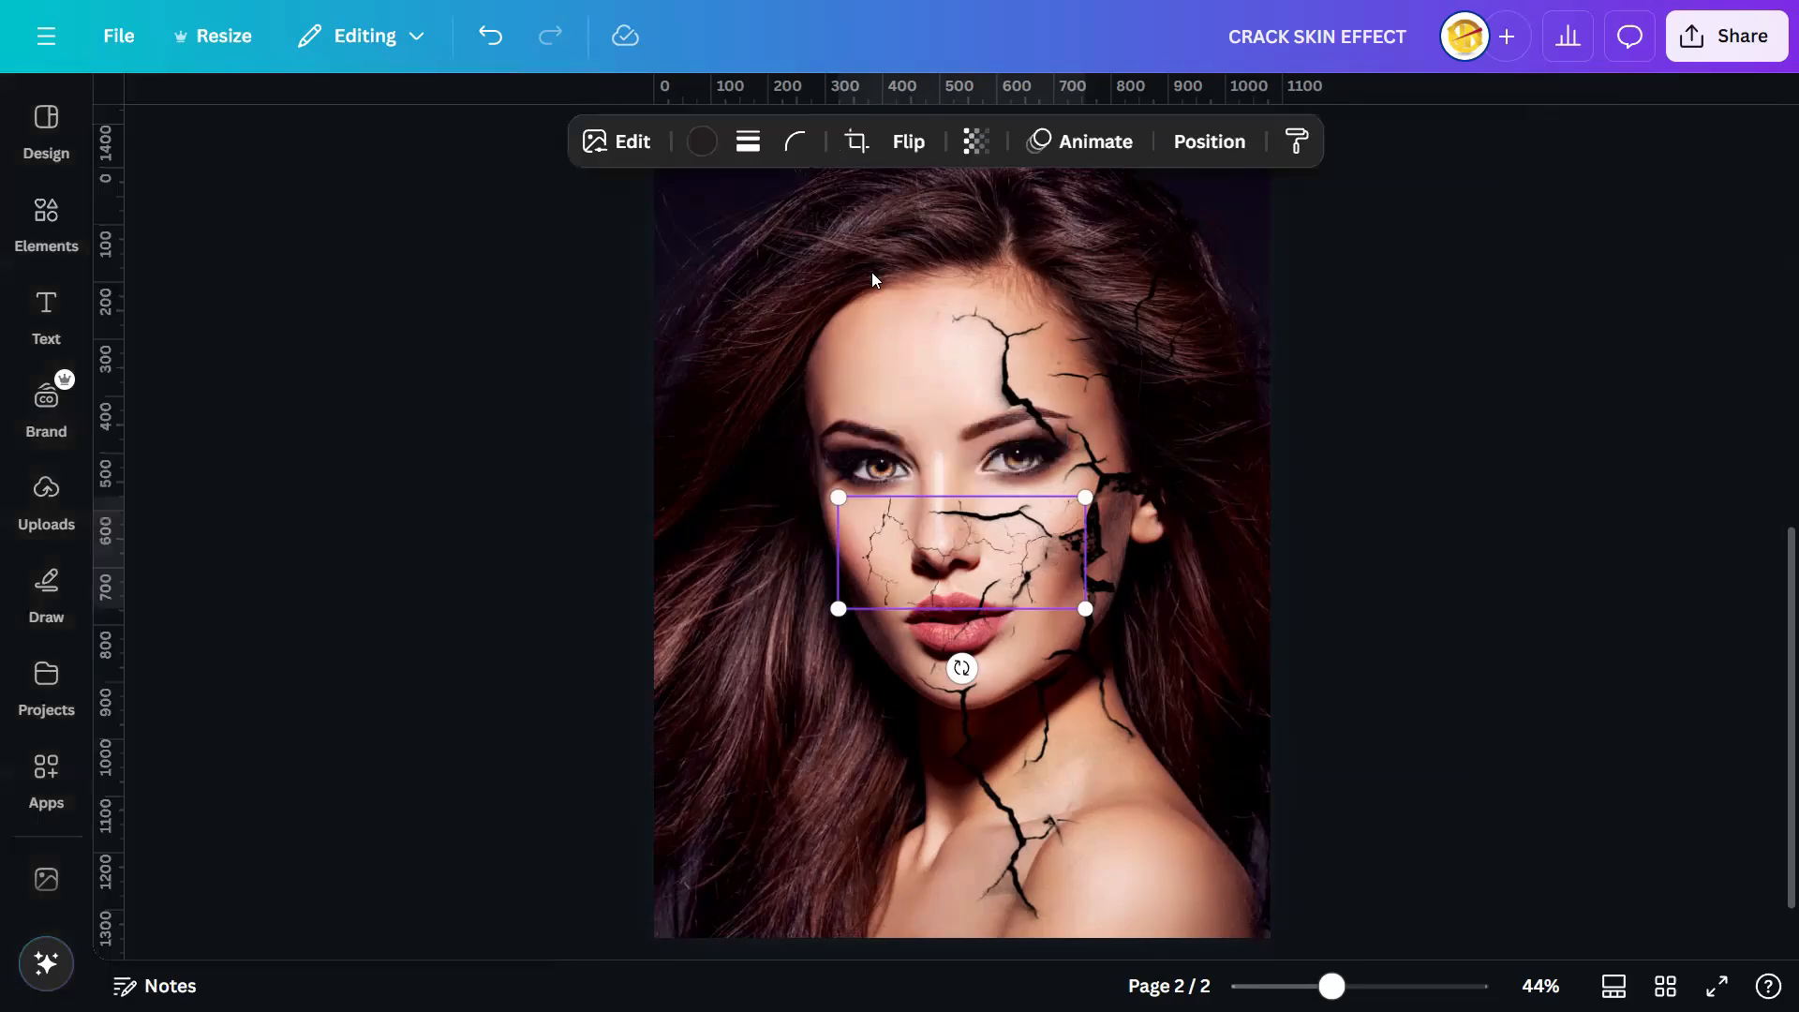
pyautogui.click(1389, 496)
# - Move the thin crack graphic onto the forehead at a reduced size and flip it horizontally
pyautogui.moveTo(1332, 986); pyautogui.dragTo(1368, 985)
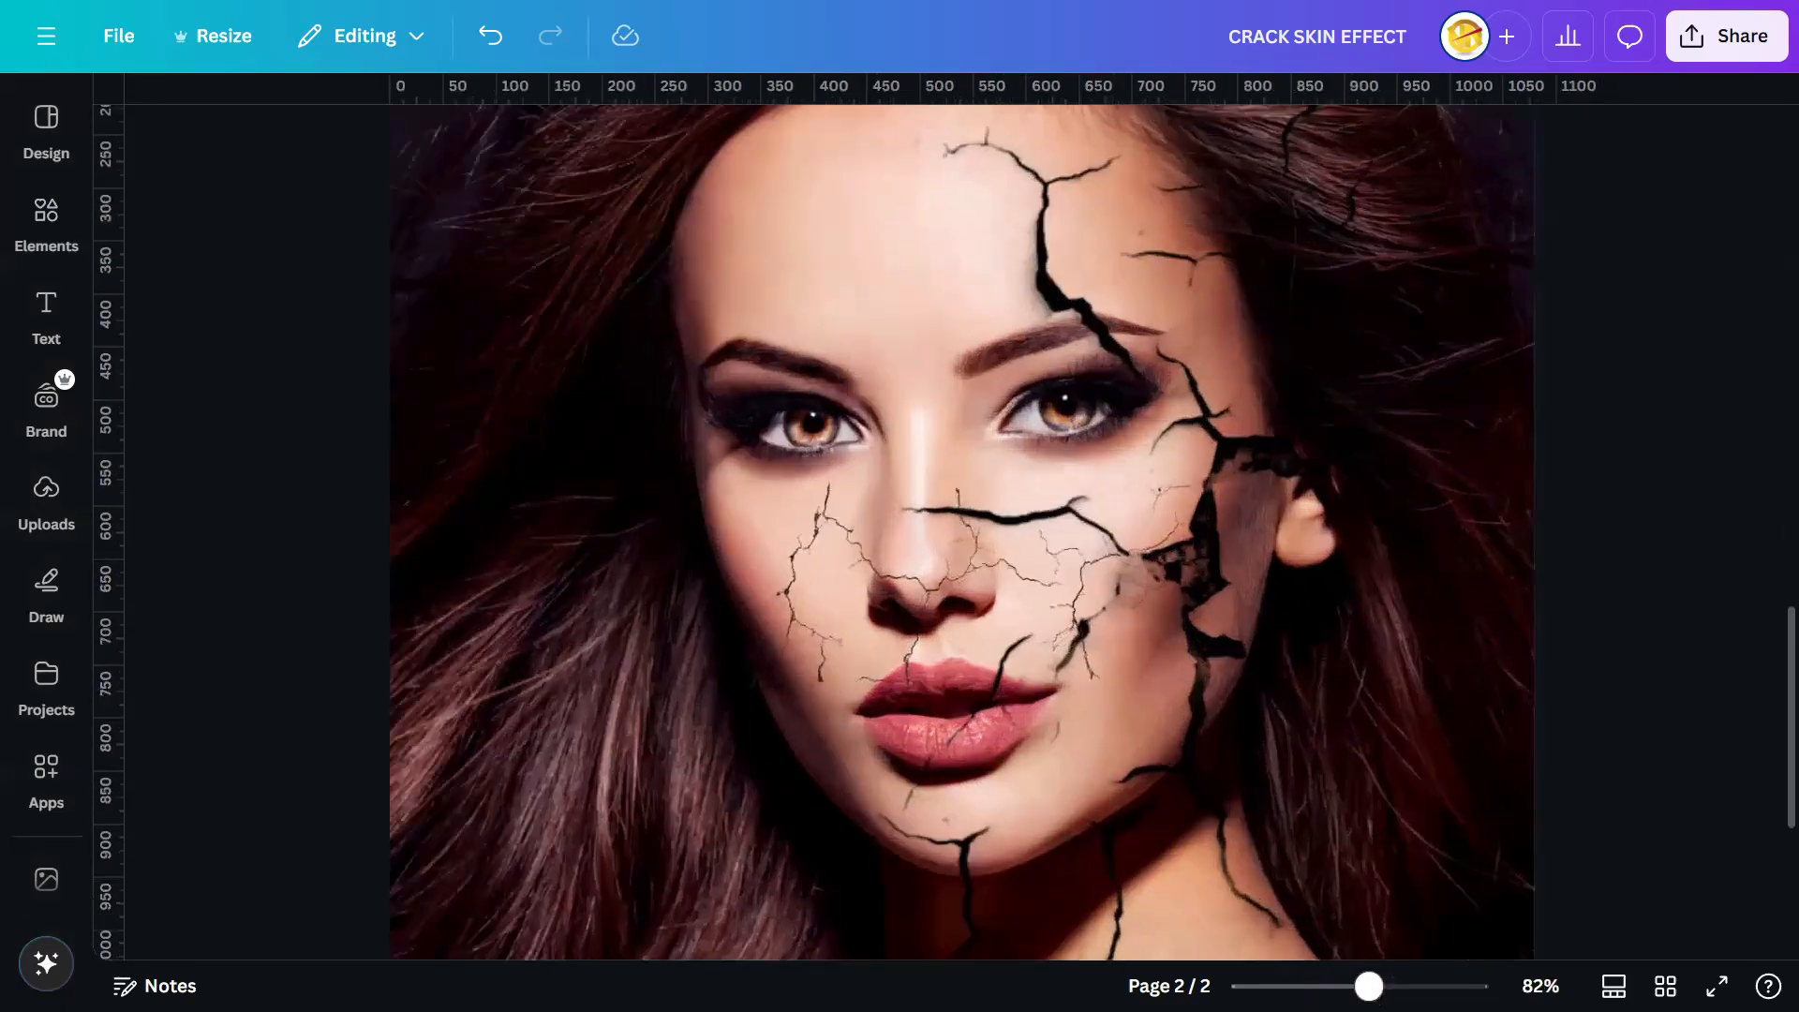
pyautogui.scroll(2, 1588, 648)
pyautogui.moveTo(916, 671); pyautogui.dragTo(1091, 258)
pyautogui.moveTo(1348, 428); pyautogui.dragTo(1211, 371)
pyautogui.moveTo(1052, 430)
pyautogui.mouseDown()
pyautogui.moveTo(1072, 454)
pyautogui.moveTo(1050, 458)
pyautogui.mouseUp()
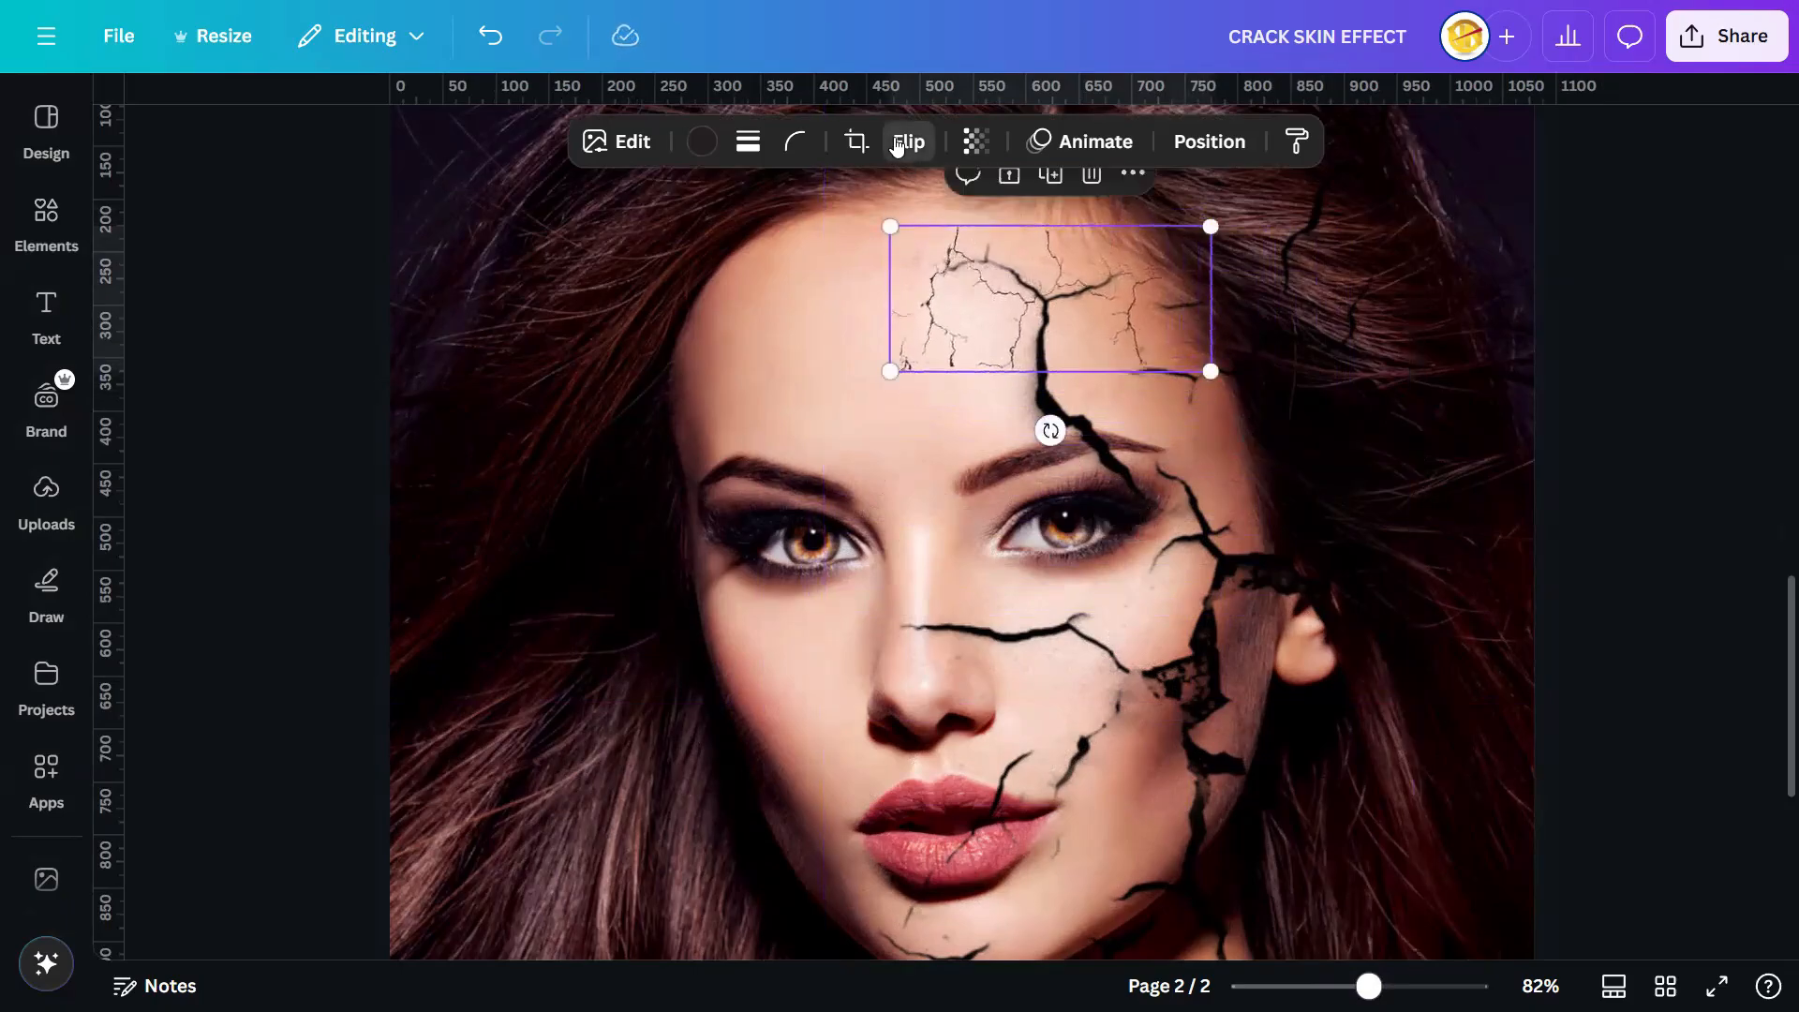
pyautogui.click(908, 142)
pyautogui.click(954, 215)
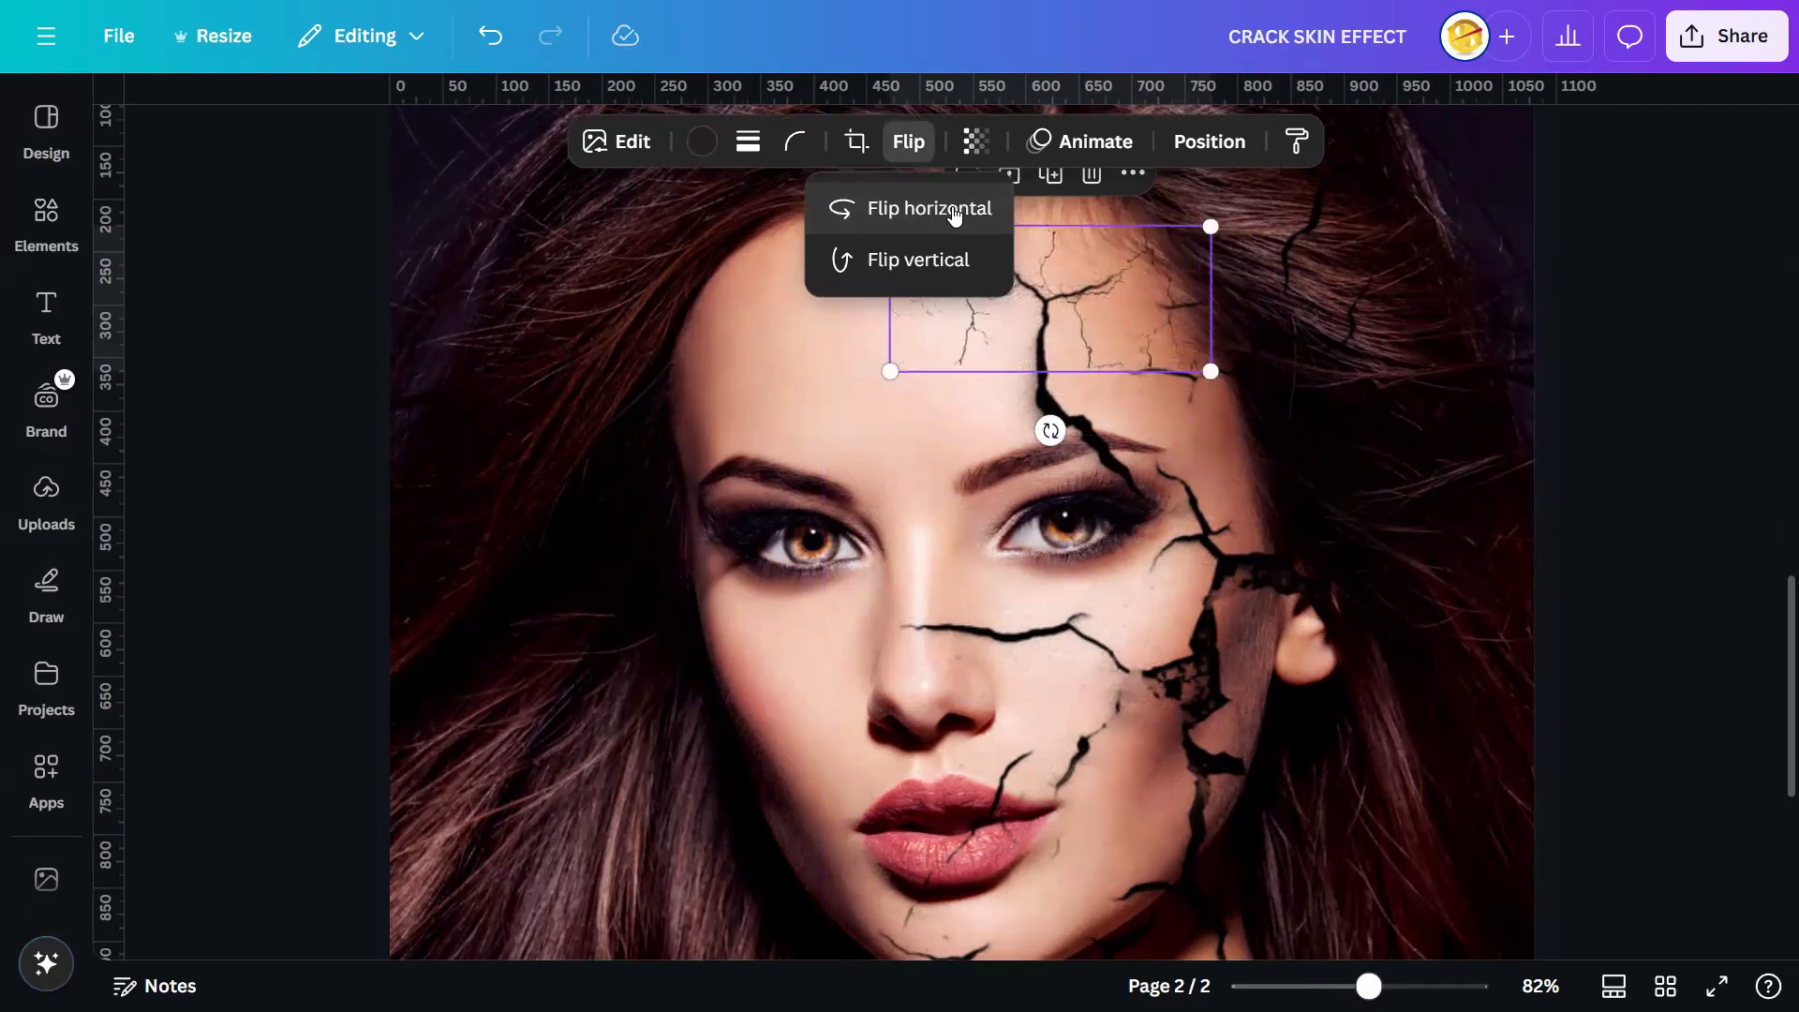
# - Settle the flipped thin crack over the forehead and place duplicates of it on the cheek, varying their angle
pyautogui.click(1119, 326)
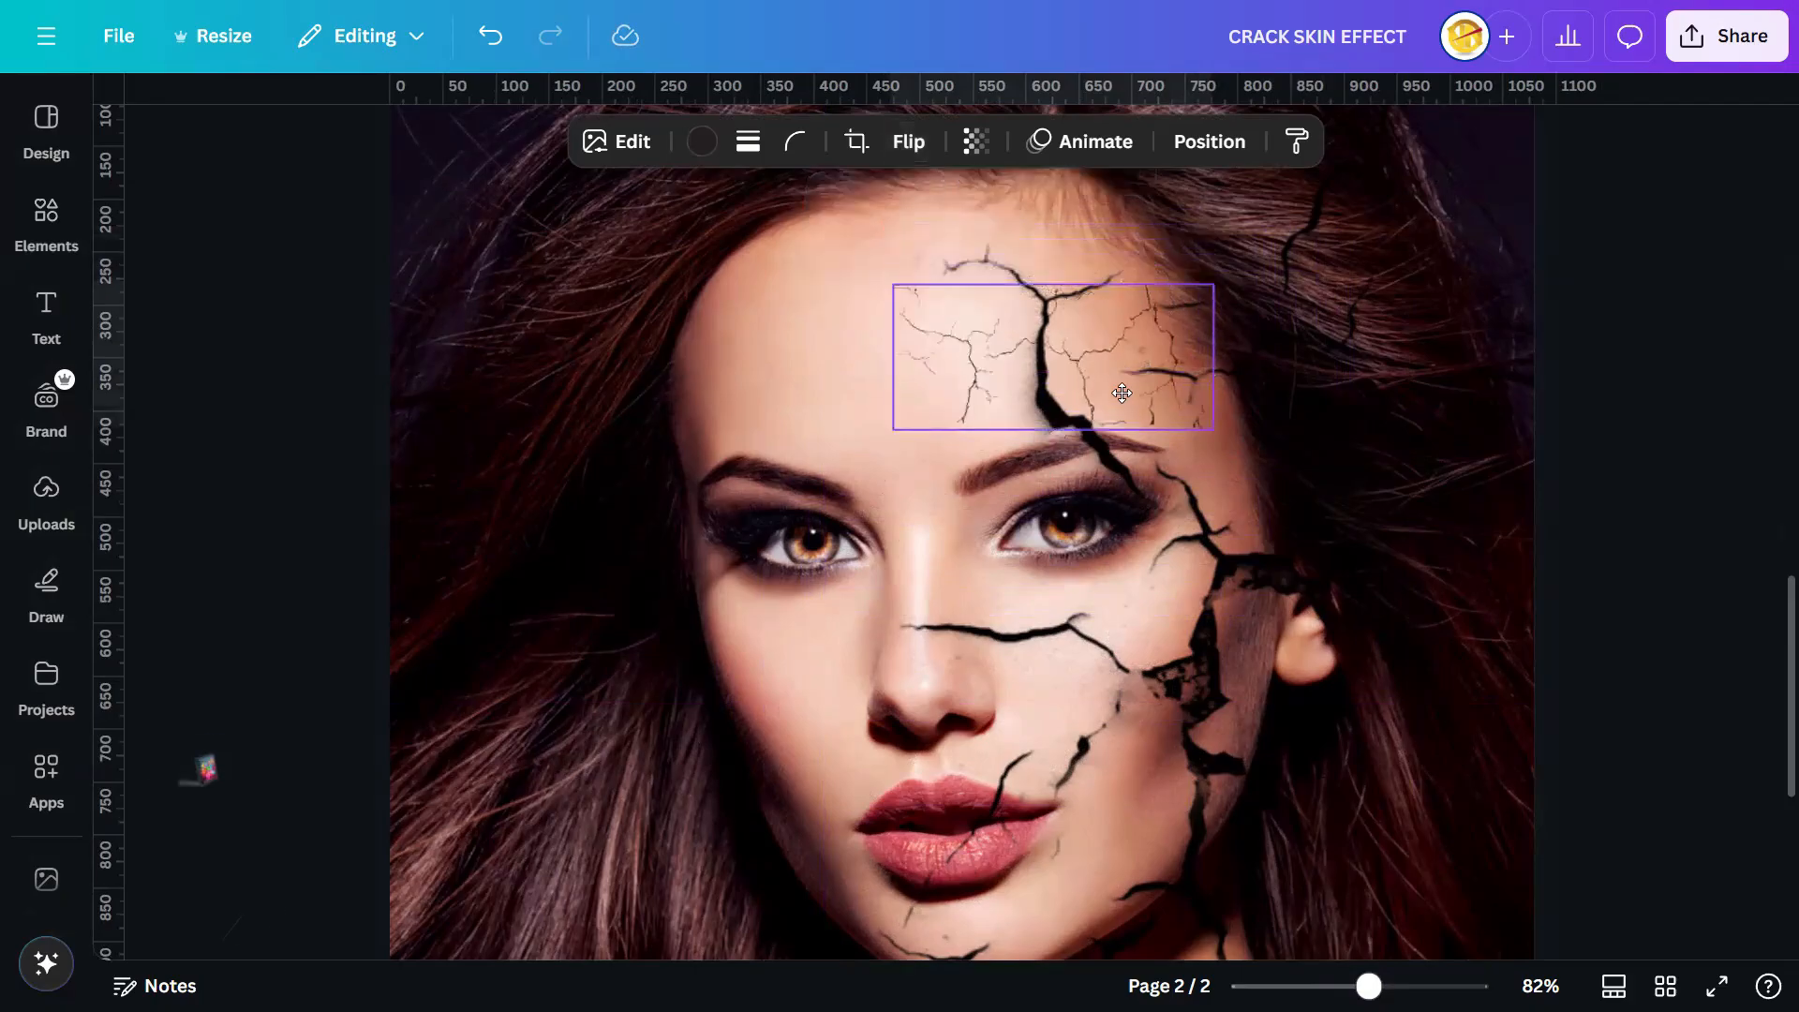
pyautogui.moveTo(1051, 434); pyautogui.dragTo(1171, 772)
pyautogui.hotkey('ctrl', 'd')
pyautogui.hotkey('ctrl', 'd')
pyautogui.scroll(-2, 1213, 883)
pyautogui.hotkey('ctrl', 'd')
pyautogui.moveTo(1155, 899); pyautogui.dragTo(1007, 715)
# - Add more duplicates of the thin crack across the neck and shoulder, and check the whole page
pyautogui.hotkey('ctrl', 'd')
pyautogui.moveTo(1154, 733); pyautogui.dragTo(1195, 843)
pyautogui.scroll(-3, 1195, 843)
pyautogui.moveTo(1195, 843); pyautogui.dragTo(1362, 723)
pyautogui.hotkey('ctrl', 'd')
pyautogui.scroll(5, 1087, 806)
pyautogui.scroll(-4, 1341, 683)
pyautogui.scroll(-1, 1363, 731)
pyautogui.click(1384, 954)
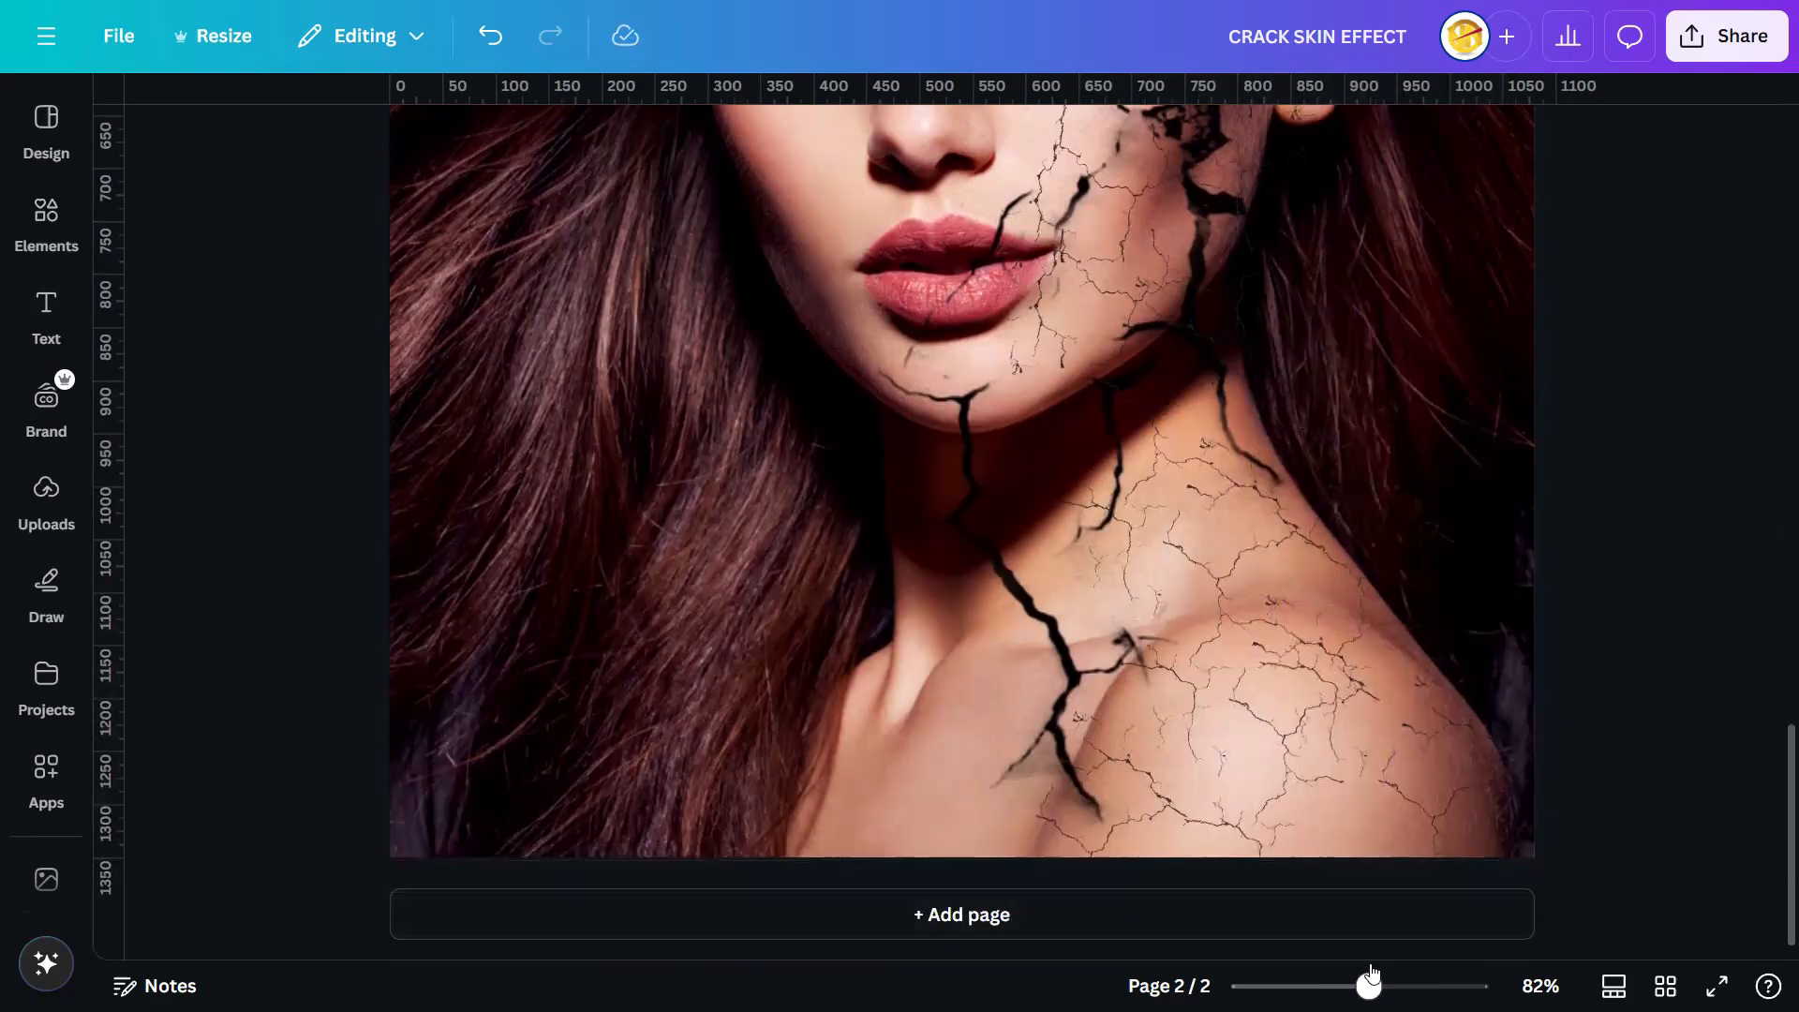
pyautogui.keyDown('ctrl'); pyautogui.scroll(-5, 1384, 952); pyautogui.keyUp('ctrl')
pyautogui.scroll(2, 1769, 794)
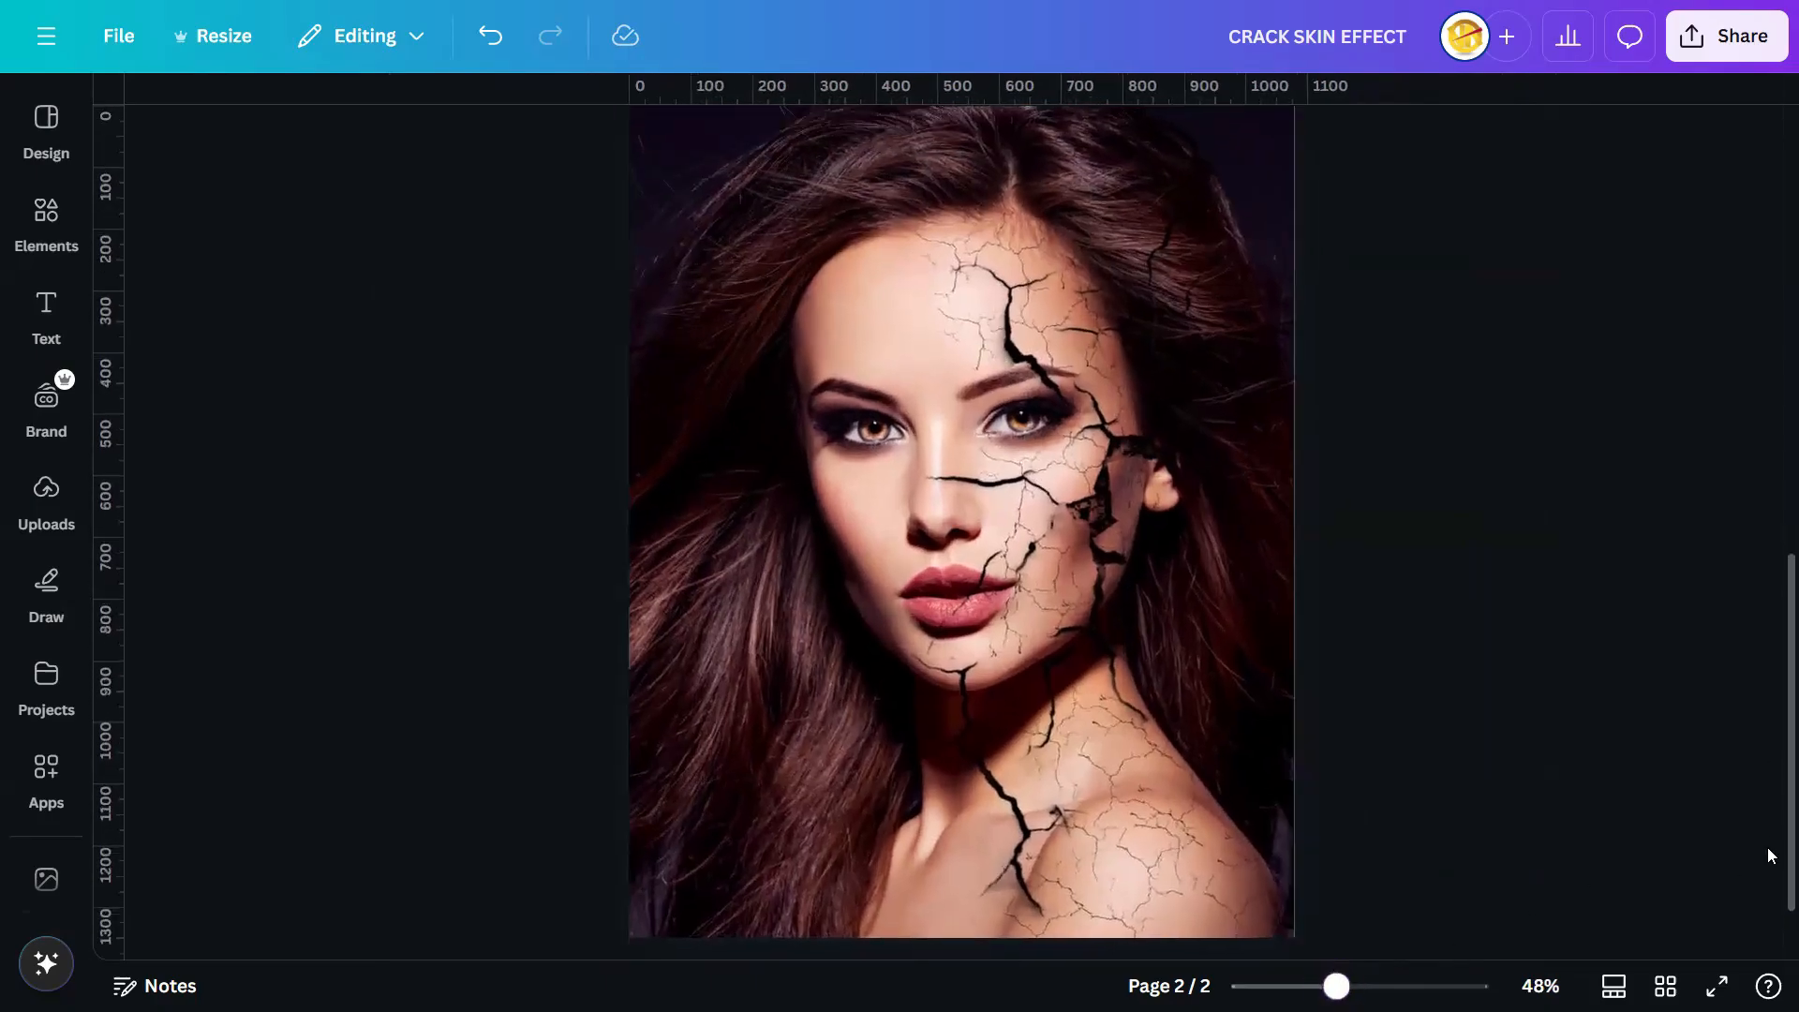
pyautogui.scroll(1, 1728, 860)
pyautogui.keyDown('ctrl'); pyautogui.scroll(-1, 1770, 804); pyautogui.keyUp('ctrl')
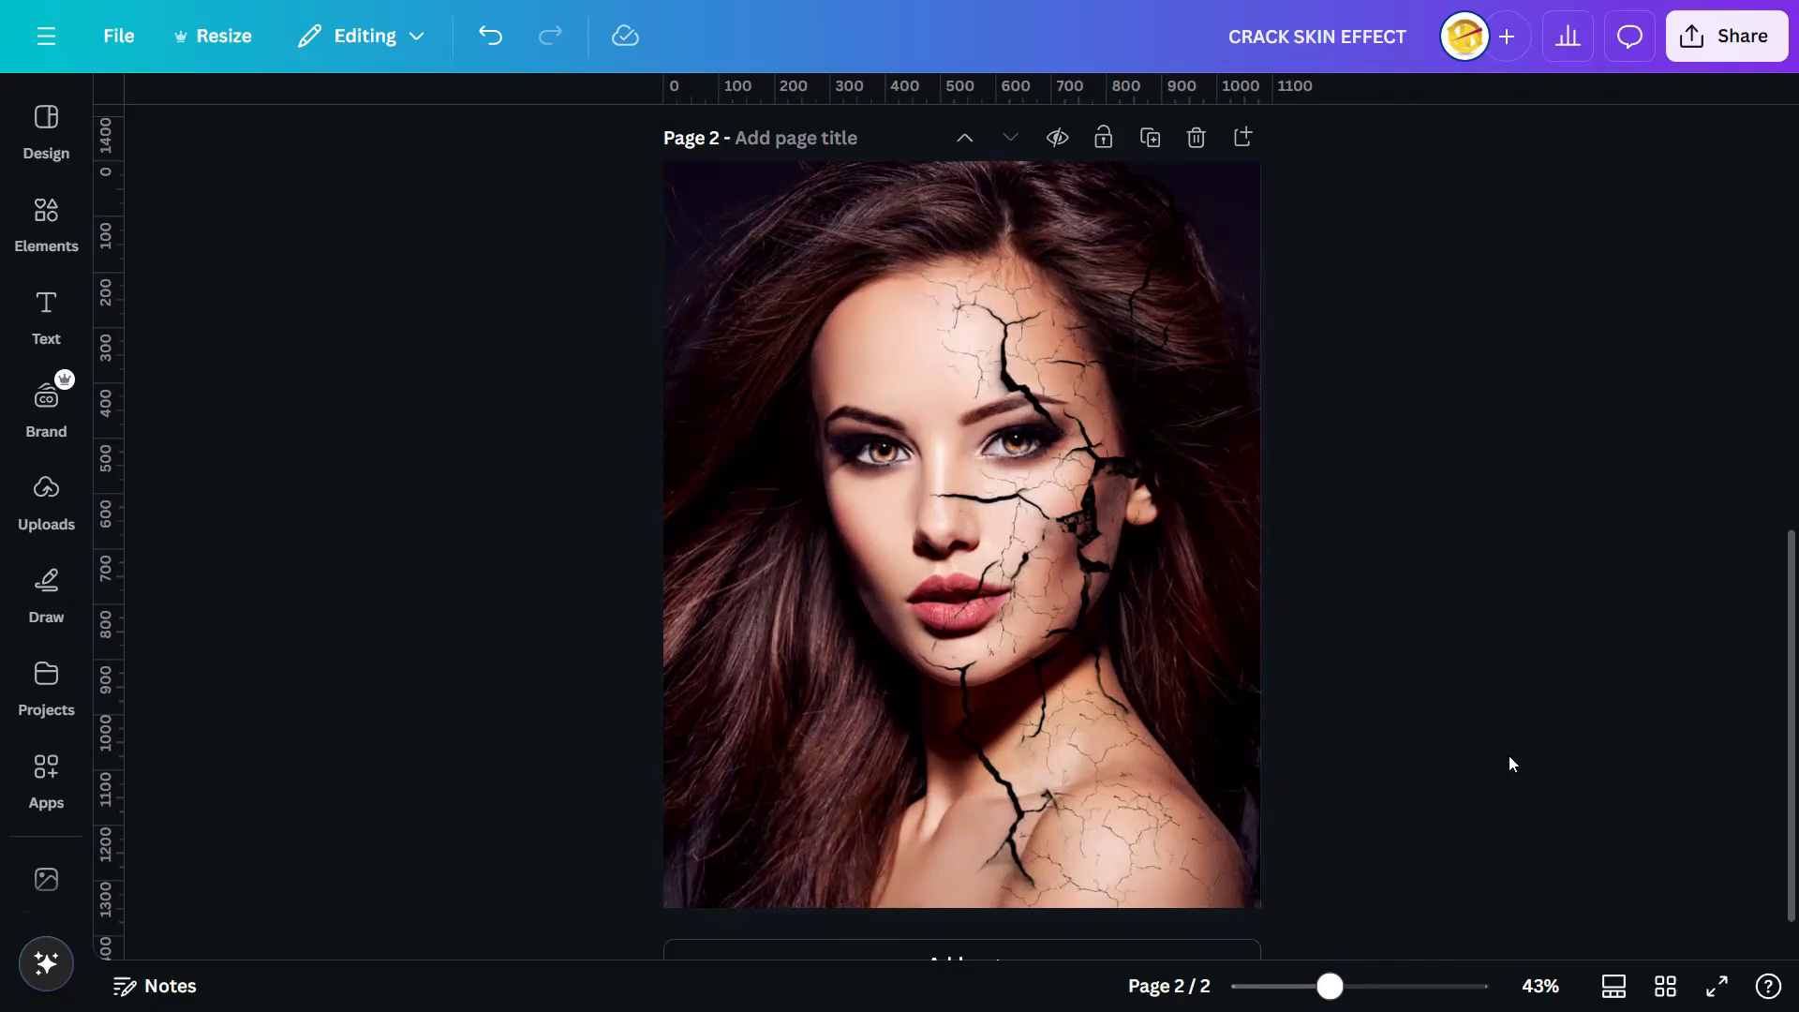
# - Replace the elements search with "Dry Cracked Earth Texture" and limit the results to graphics
pyautogui.click(73, 241)
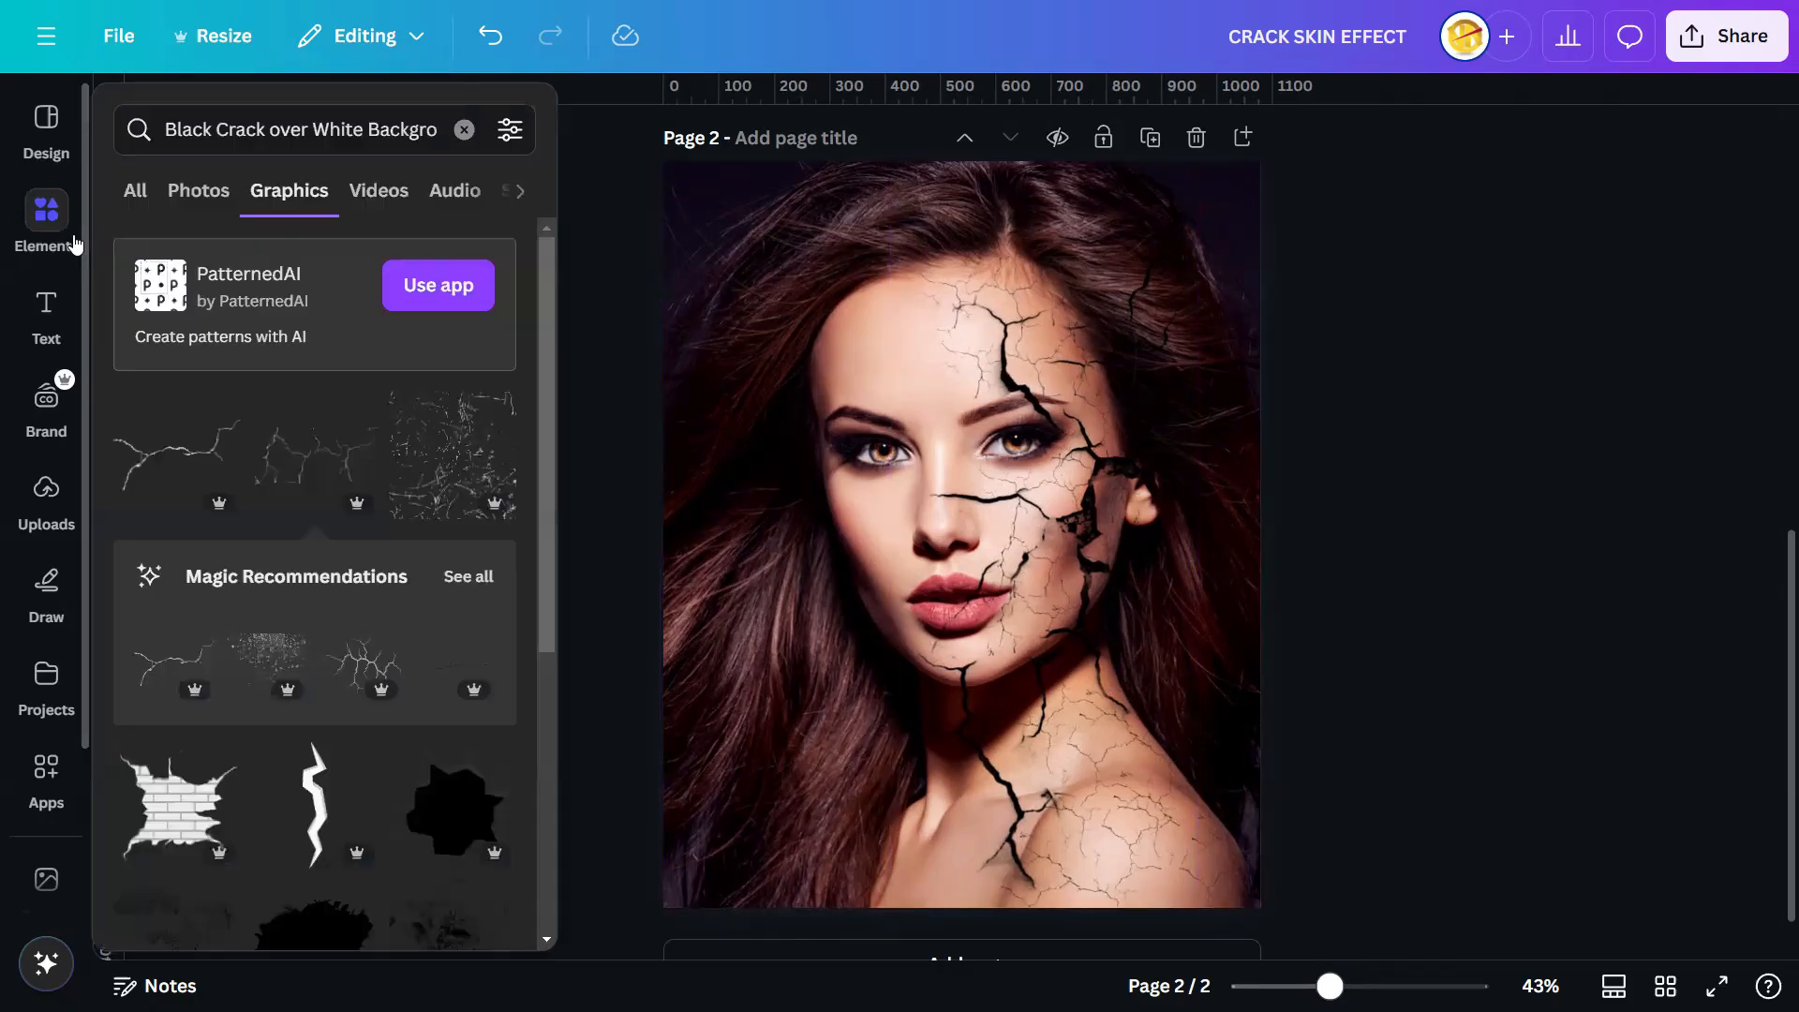
pyautogui.click(464, 119)
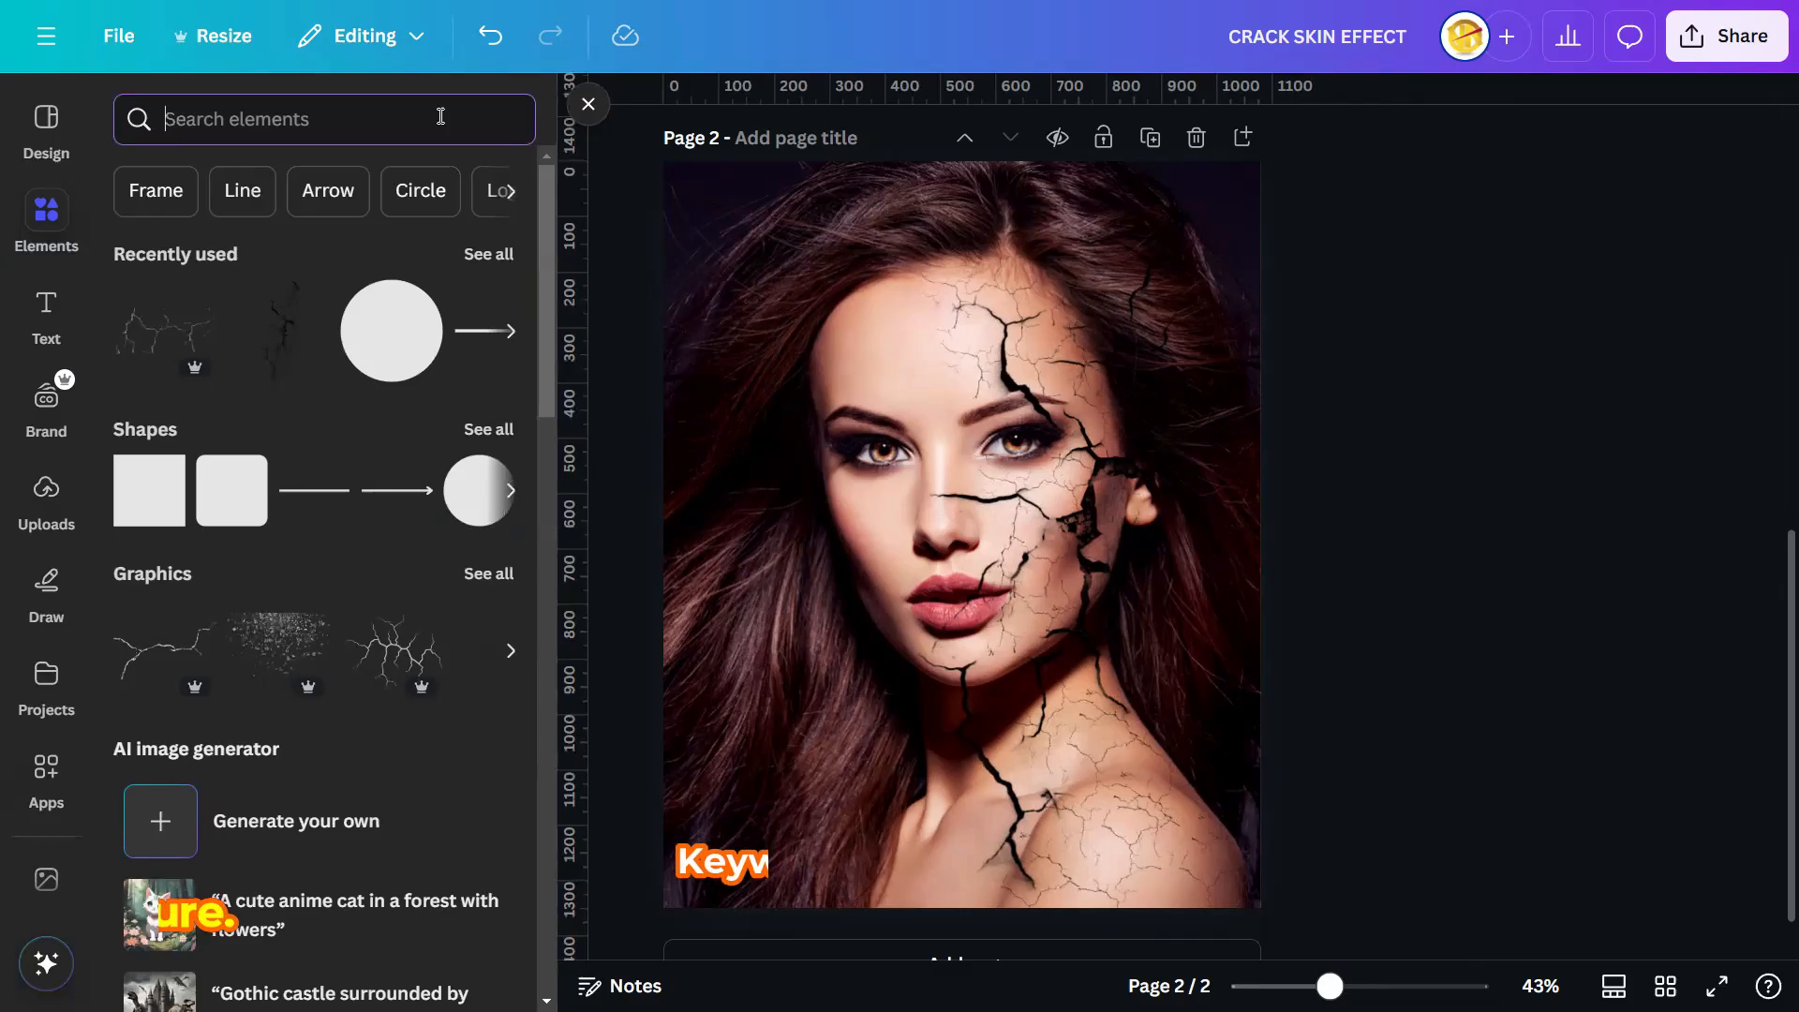
pyautogui.write('Dr')
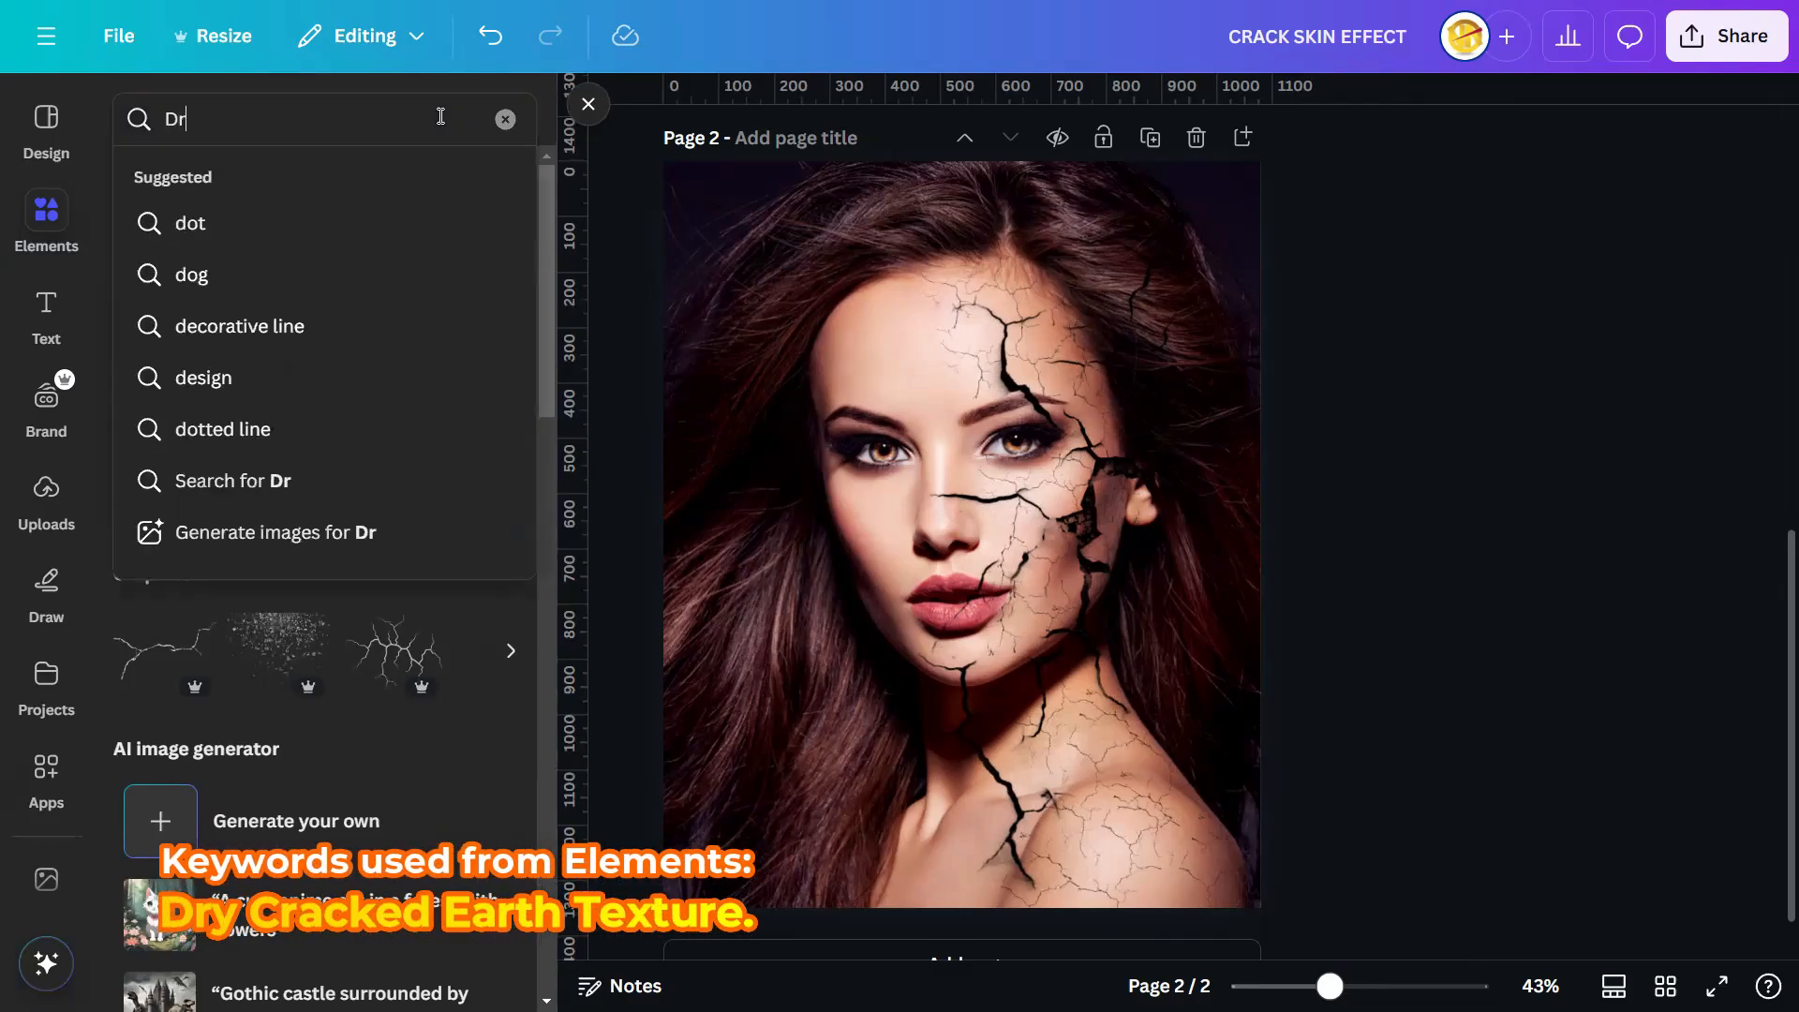
pyautogui.write('y Cr')
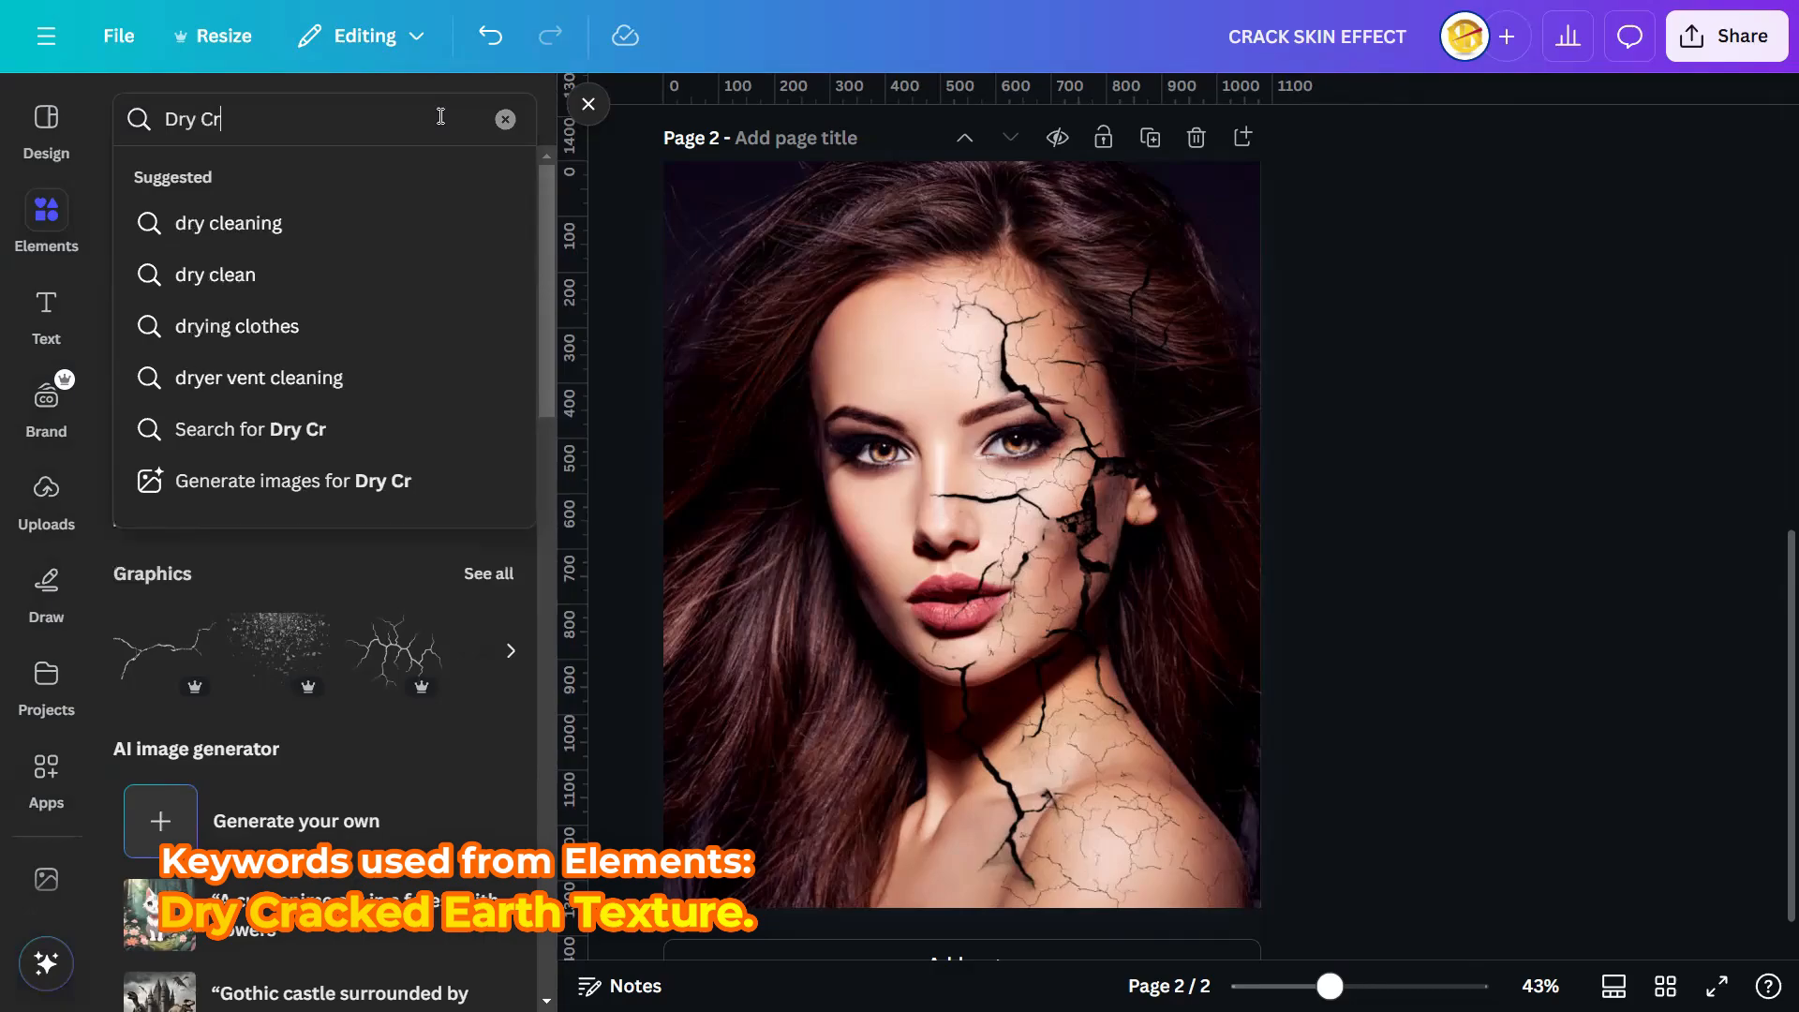
pyautogui.write('acked E')
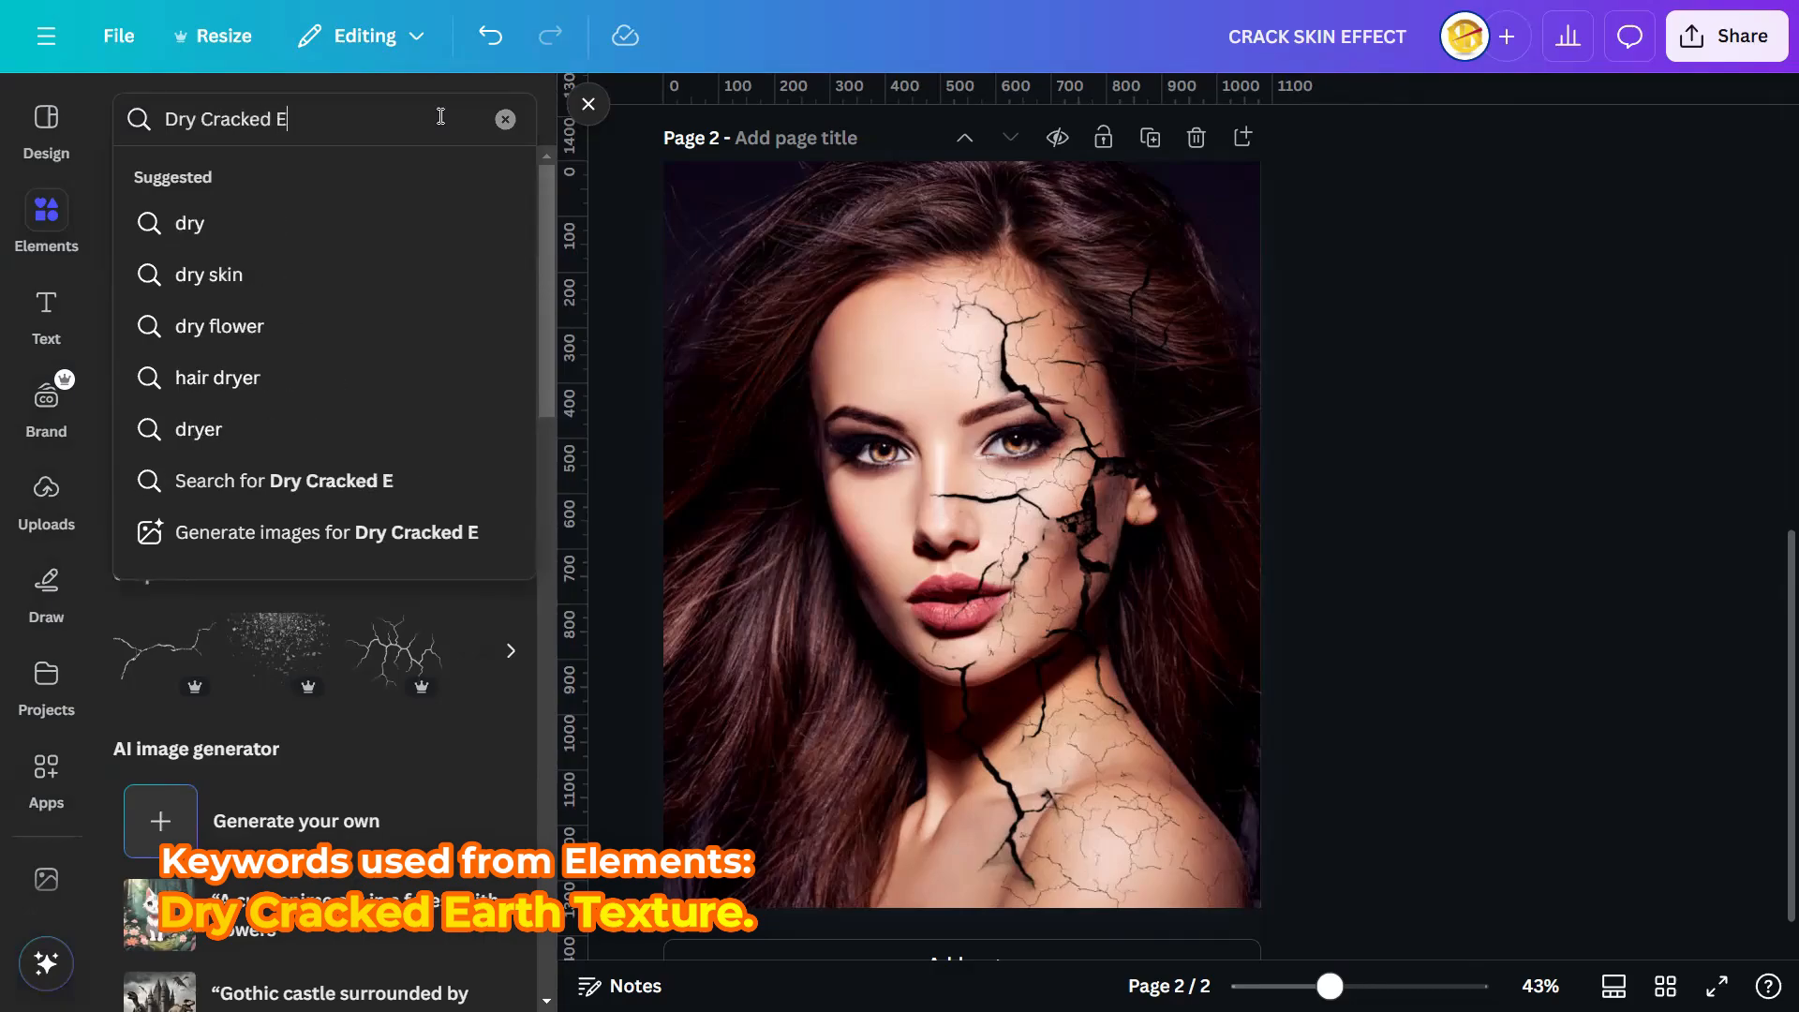
pyautogui.write('art')
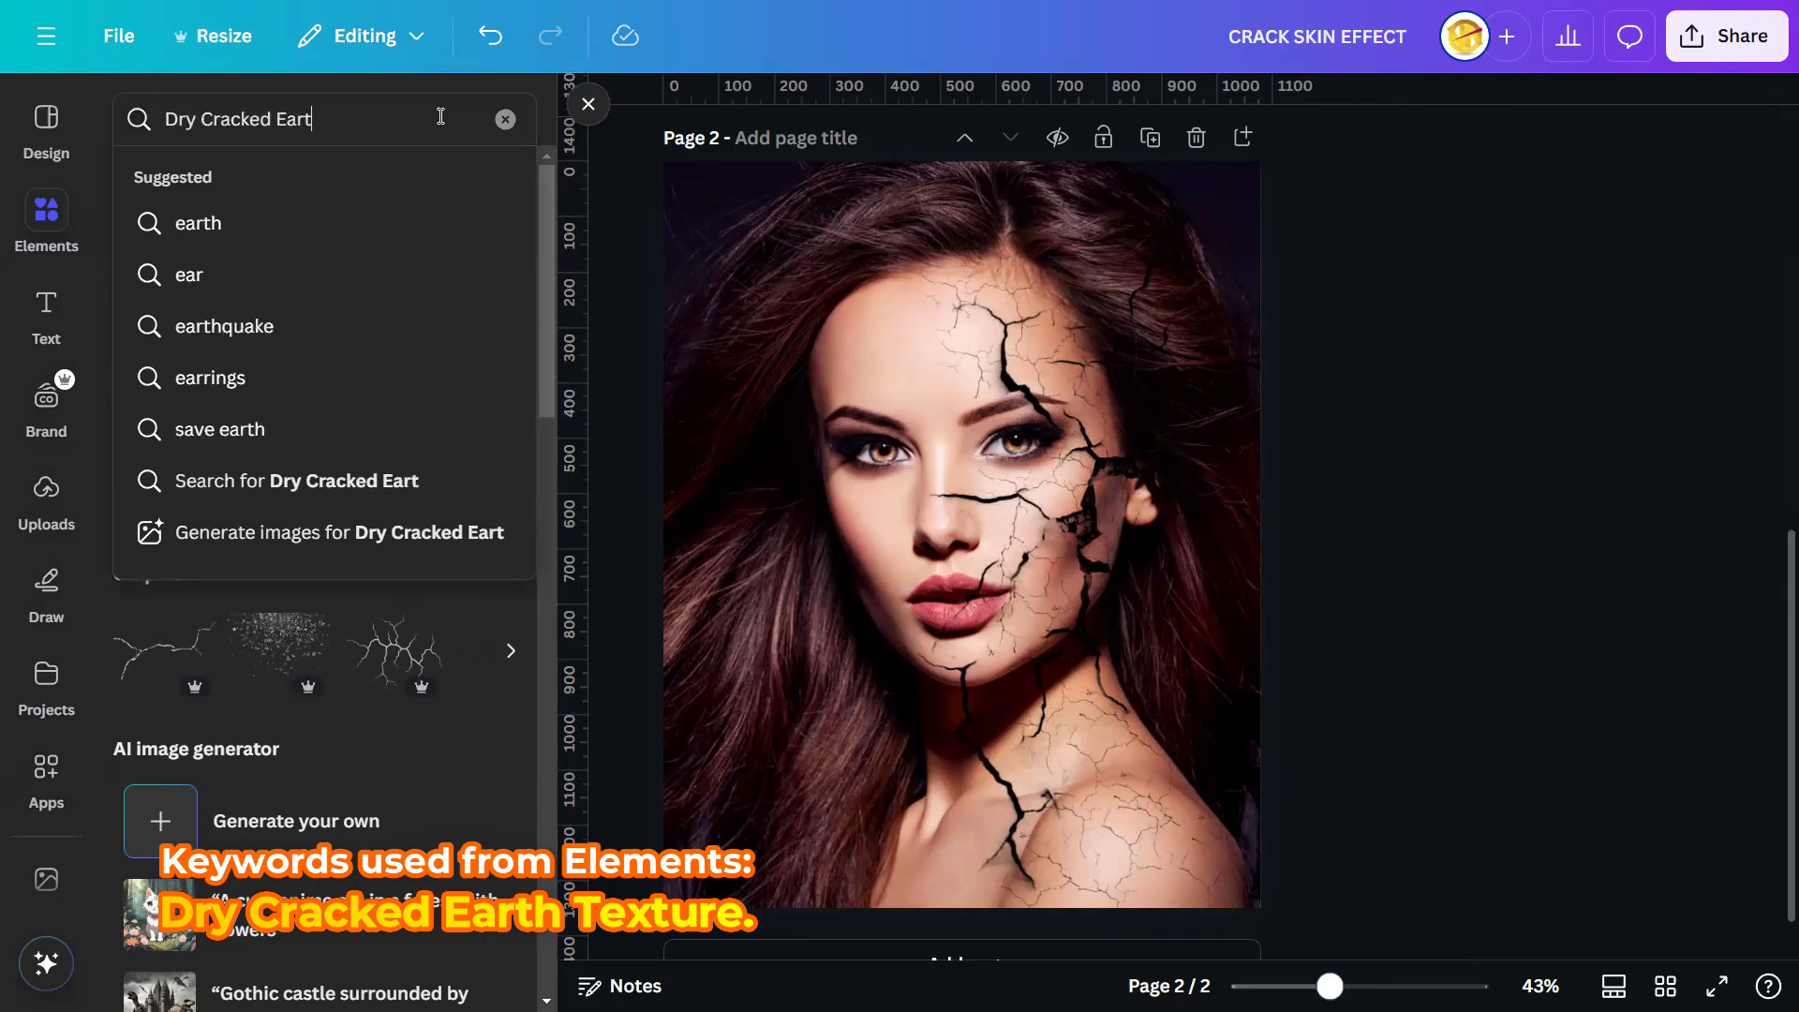
pyautogui.write('h Texture')
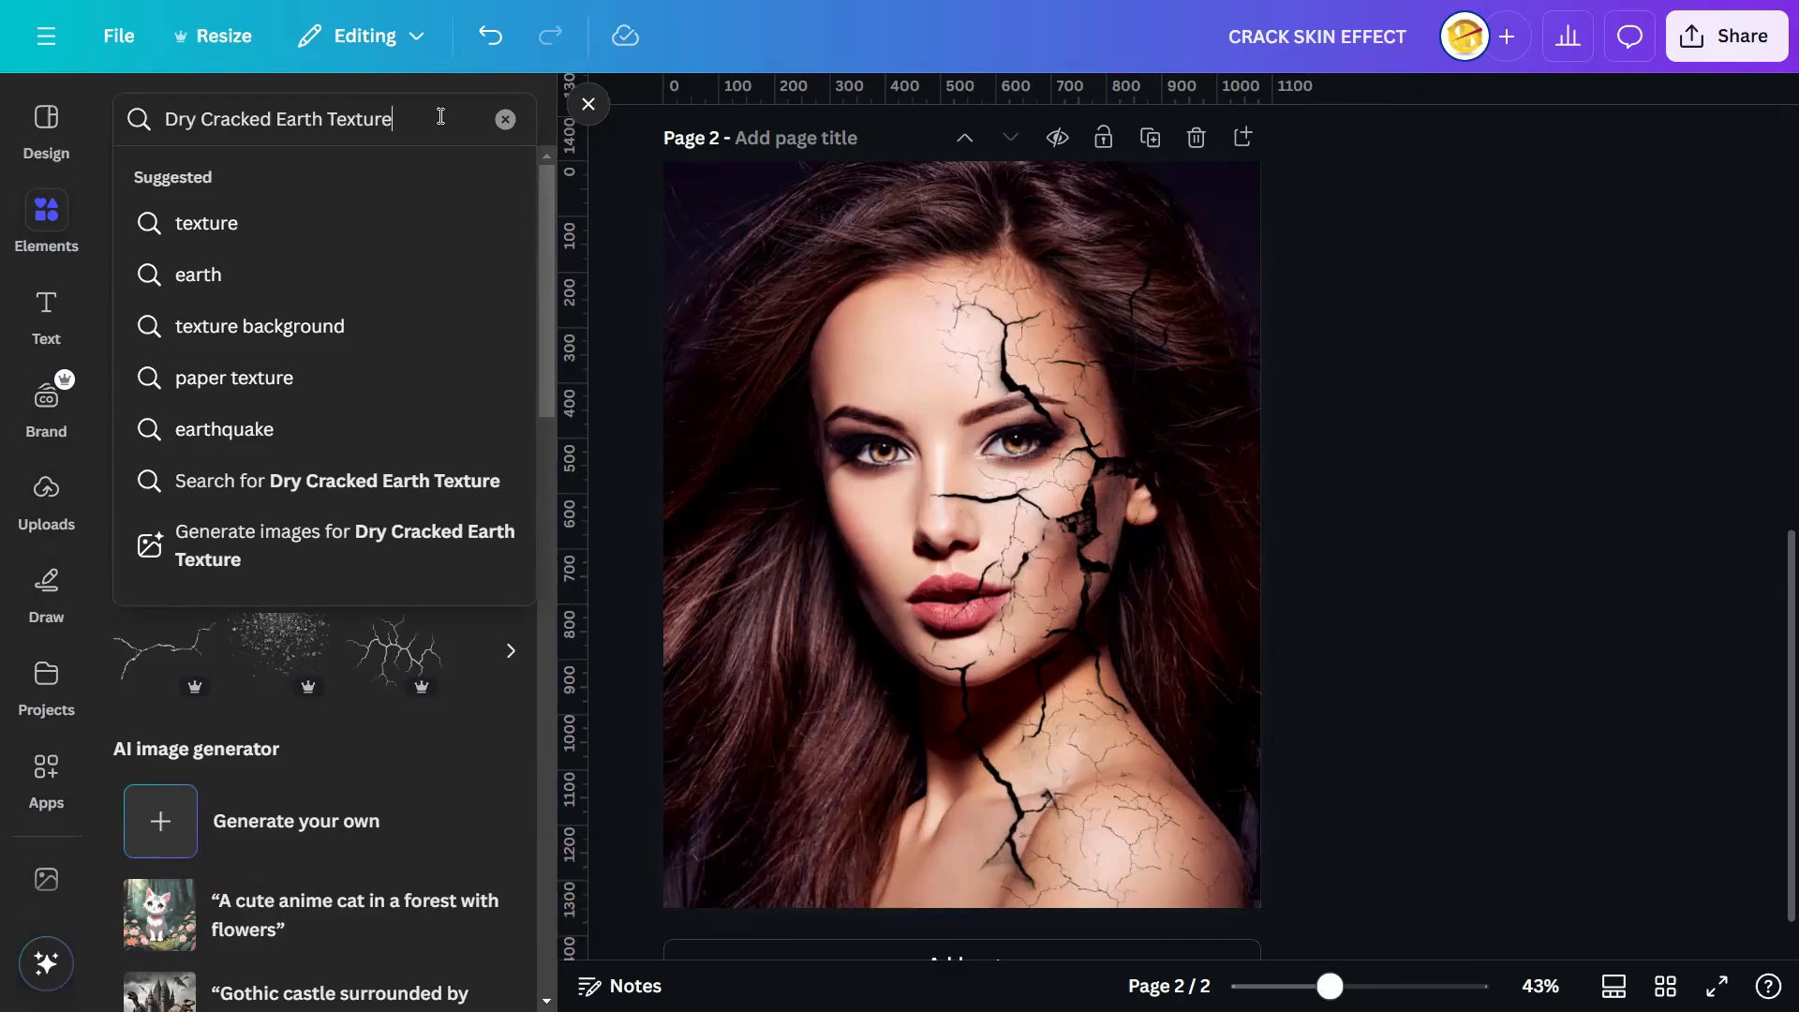
pyautogui.press('Return')
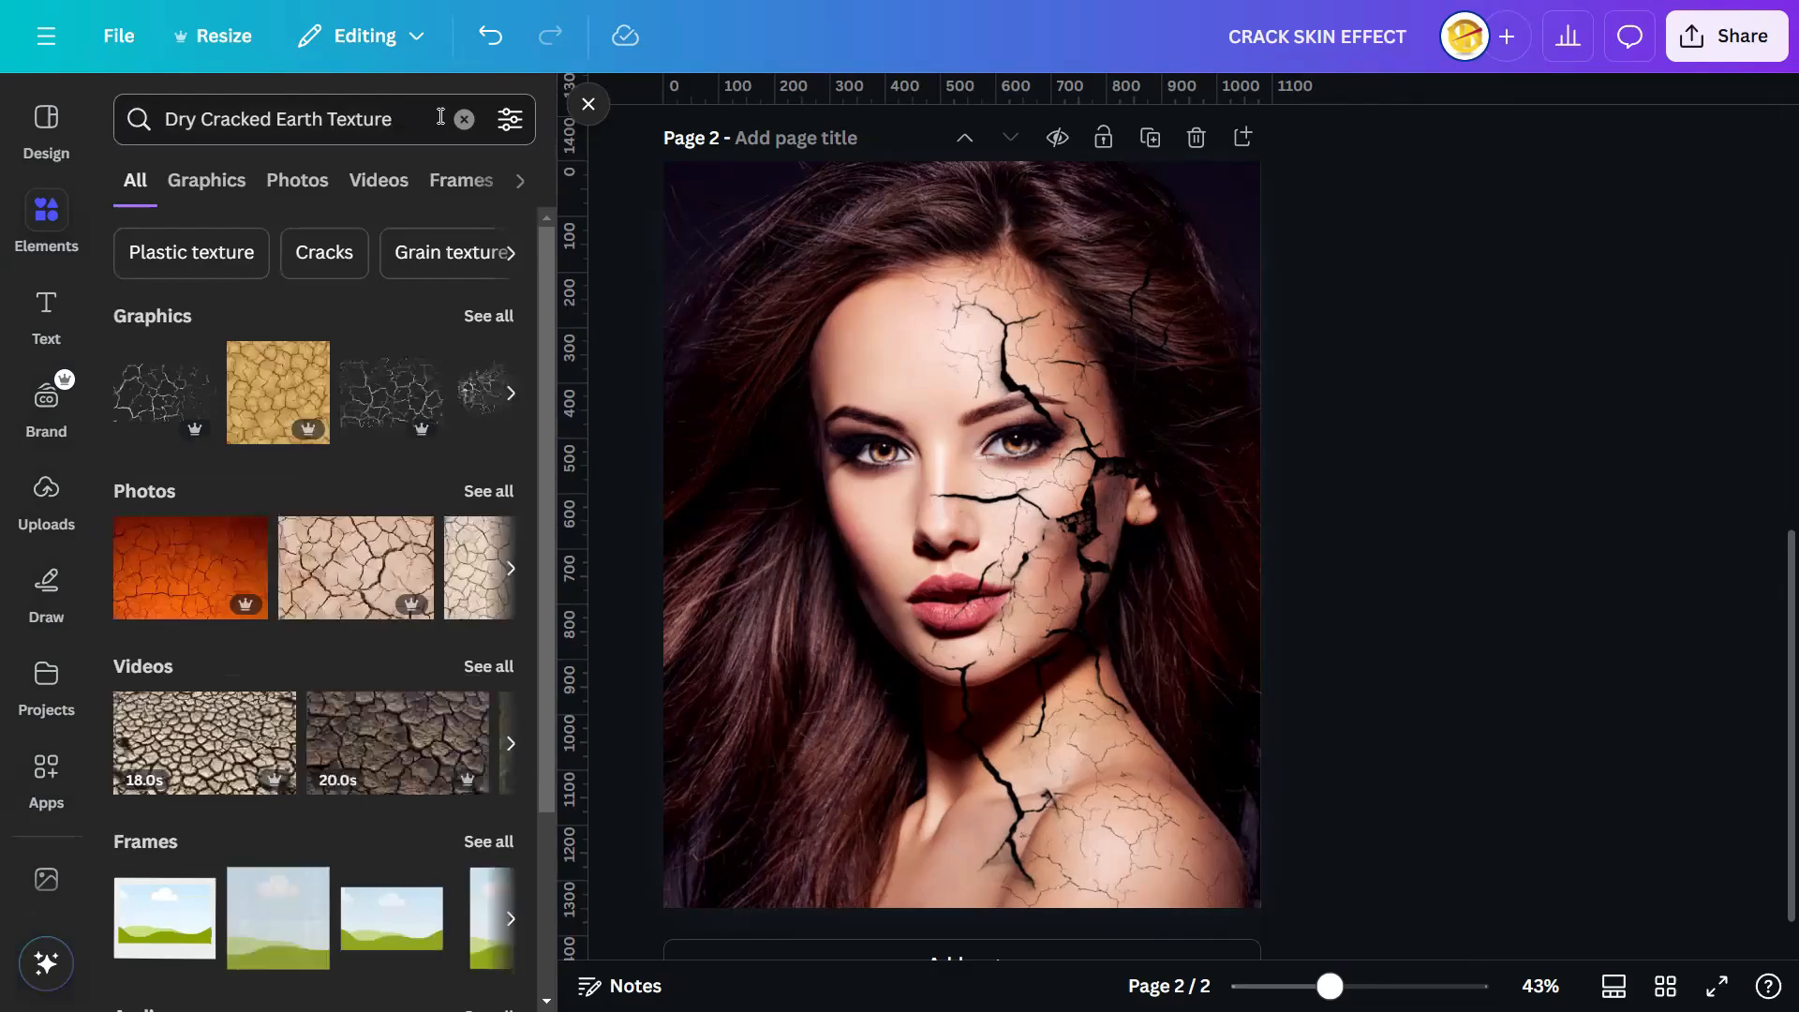
pyautogui.click(251, 185)
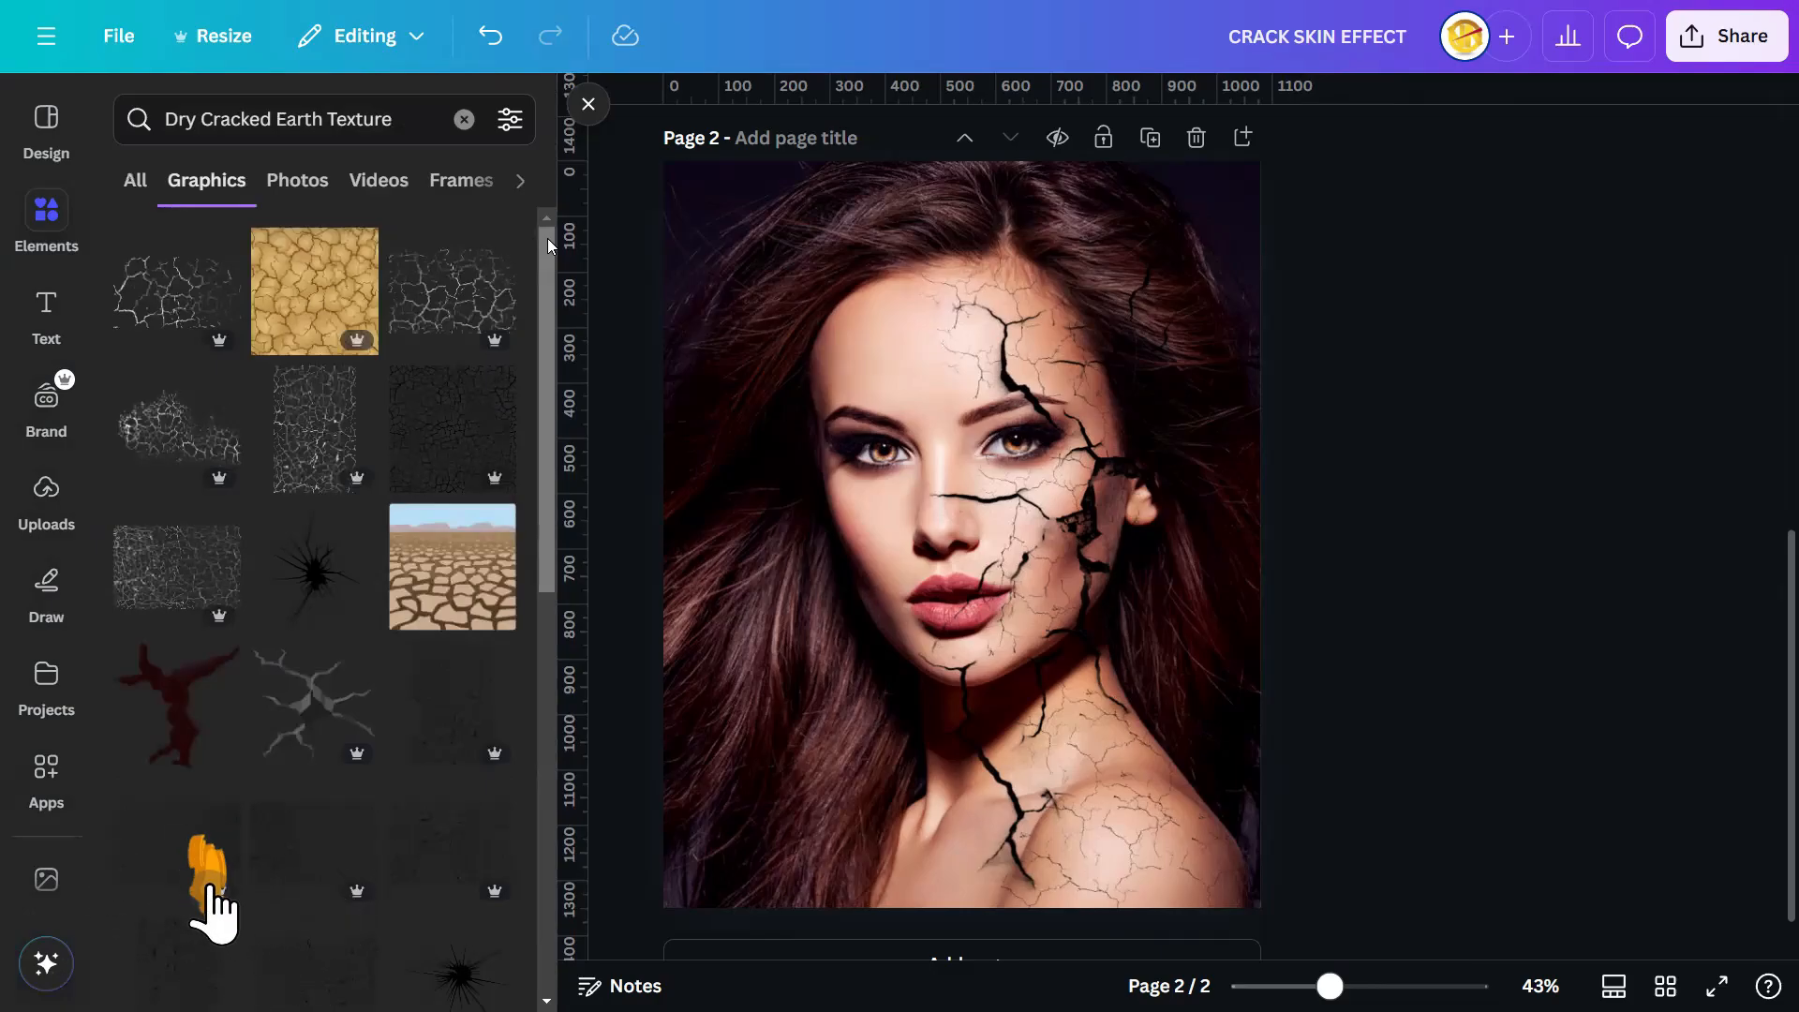
# - Find the dark, speckled horizontal crack graphic far down the results and add it to the portrait
pyautogui.scroll(-3, 361, 334)
pyautogui.scroll(-5, 361, 334)
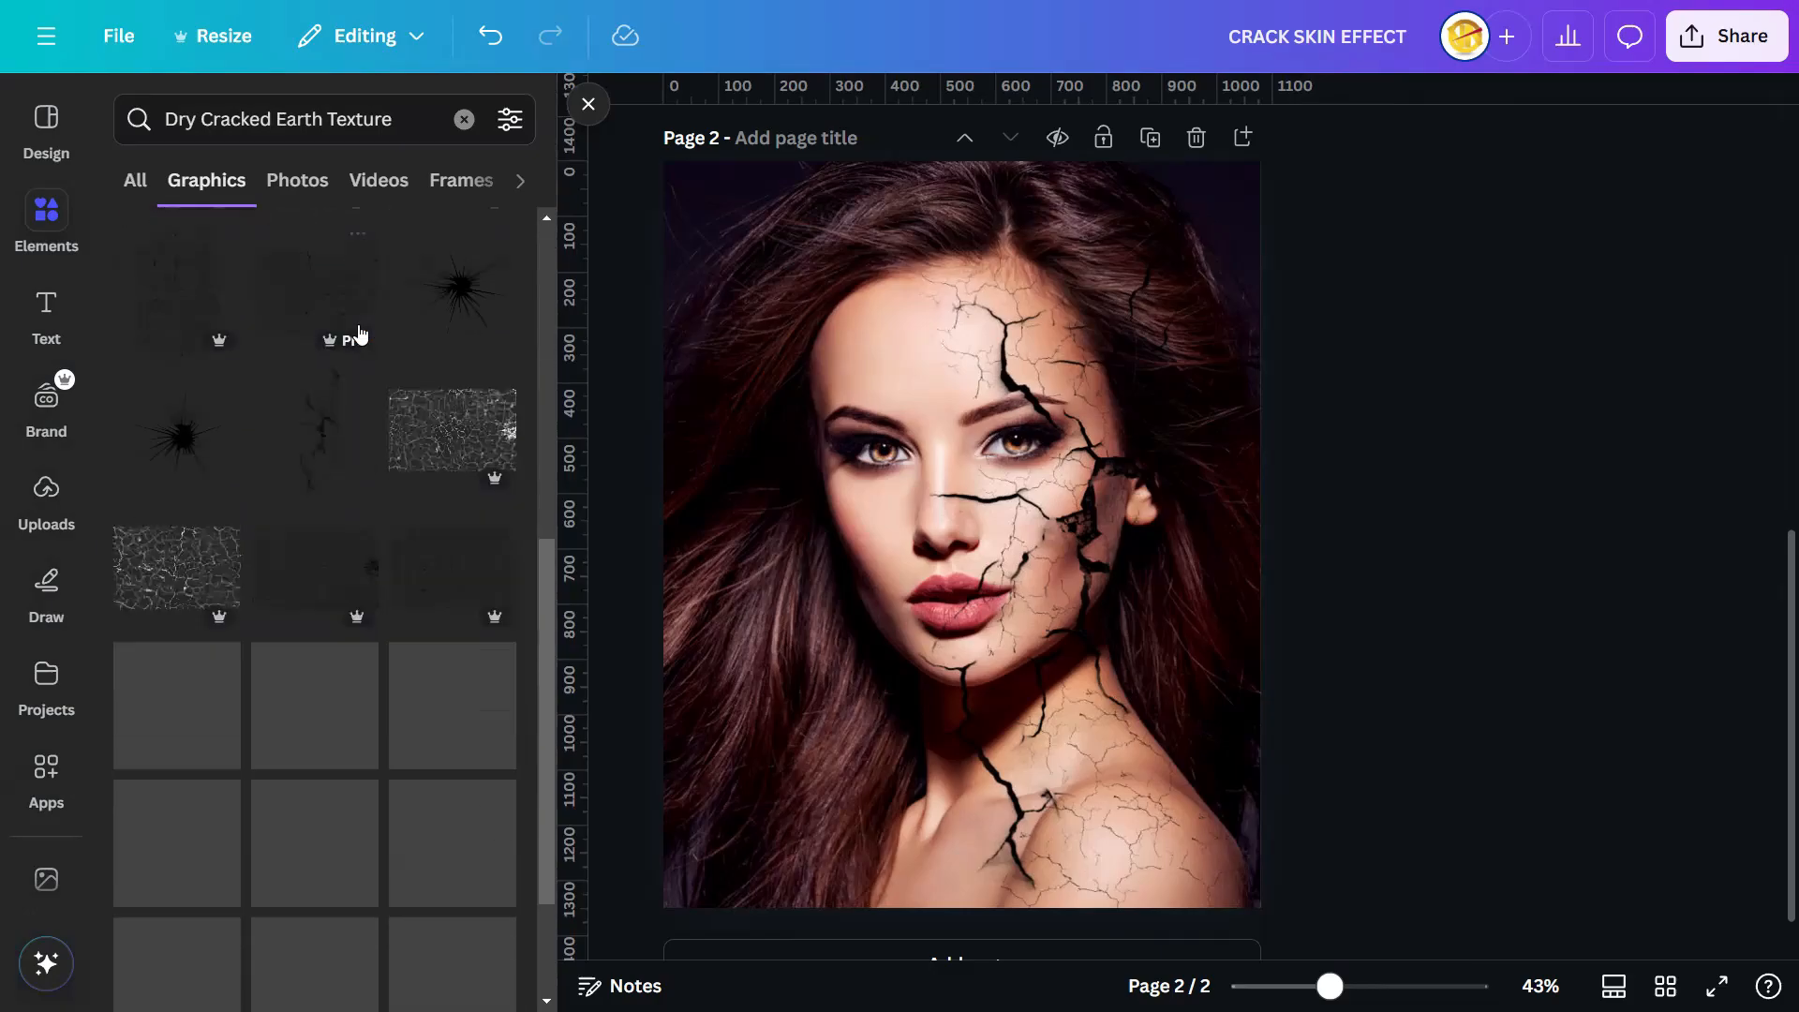
pyautogui.scroll(-6, 360, 334)
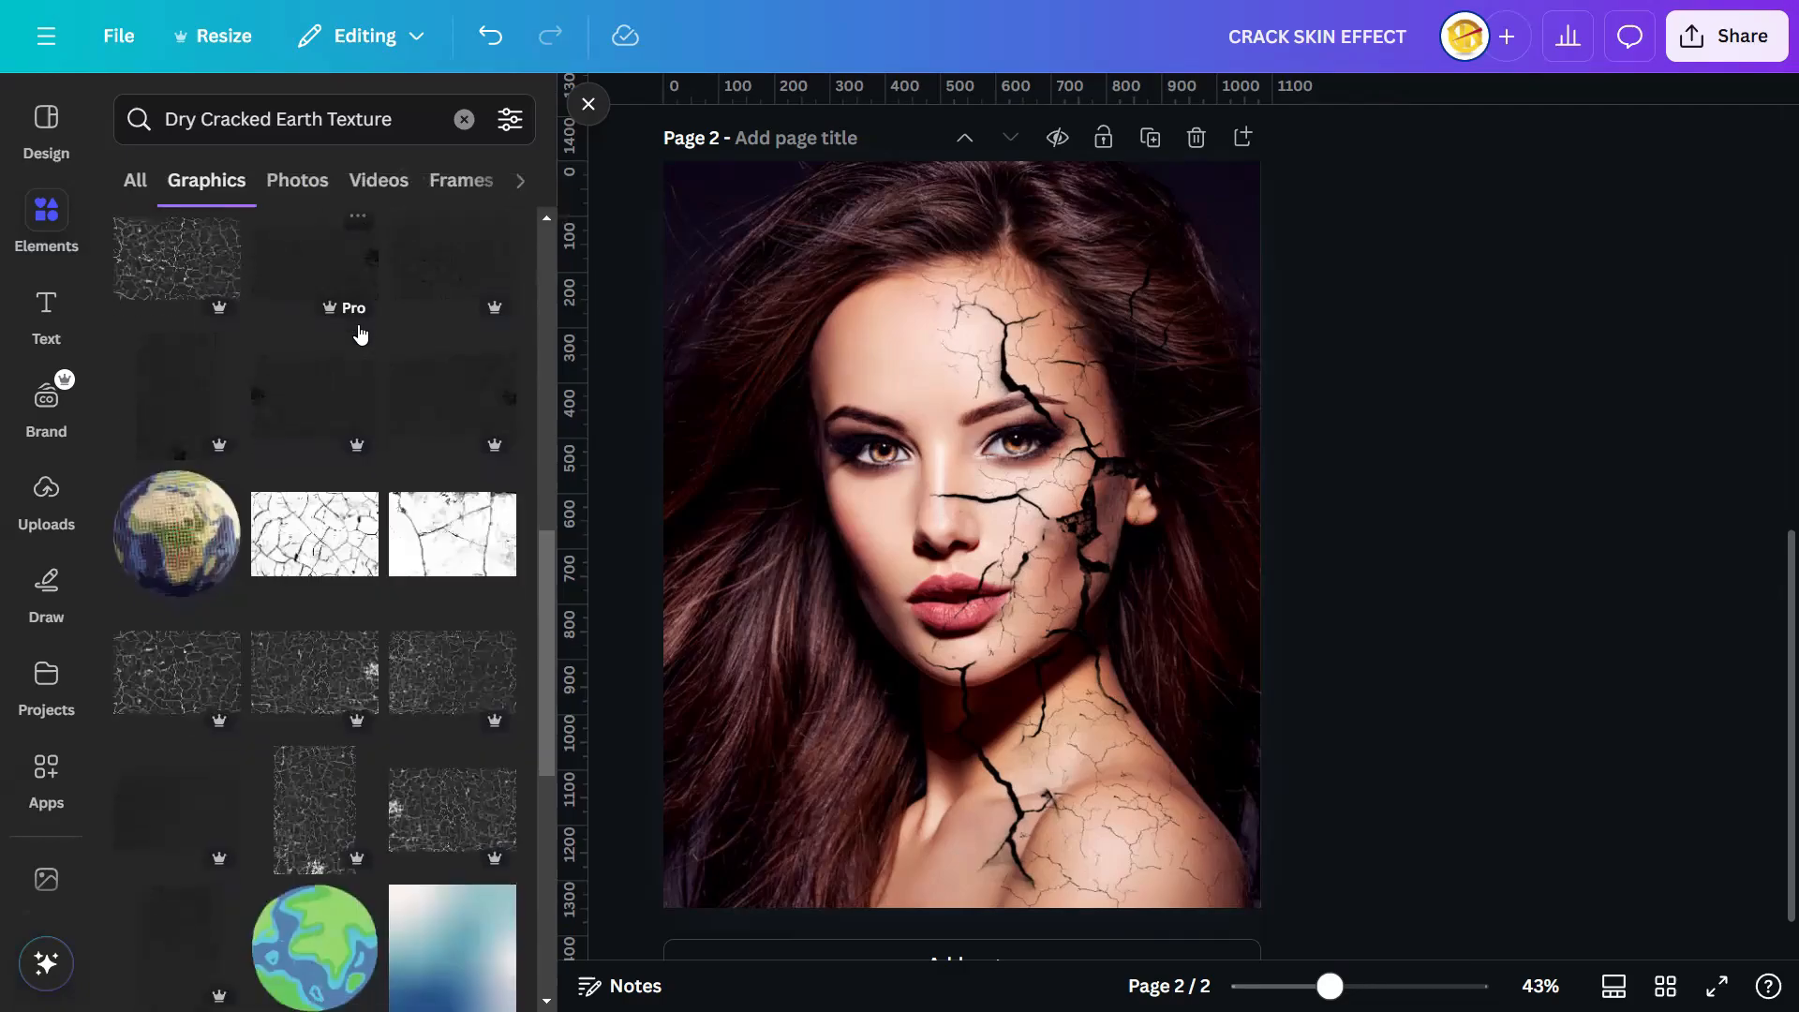
pyautogui.scroll(-8, 361, 335)
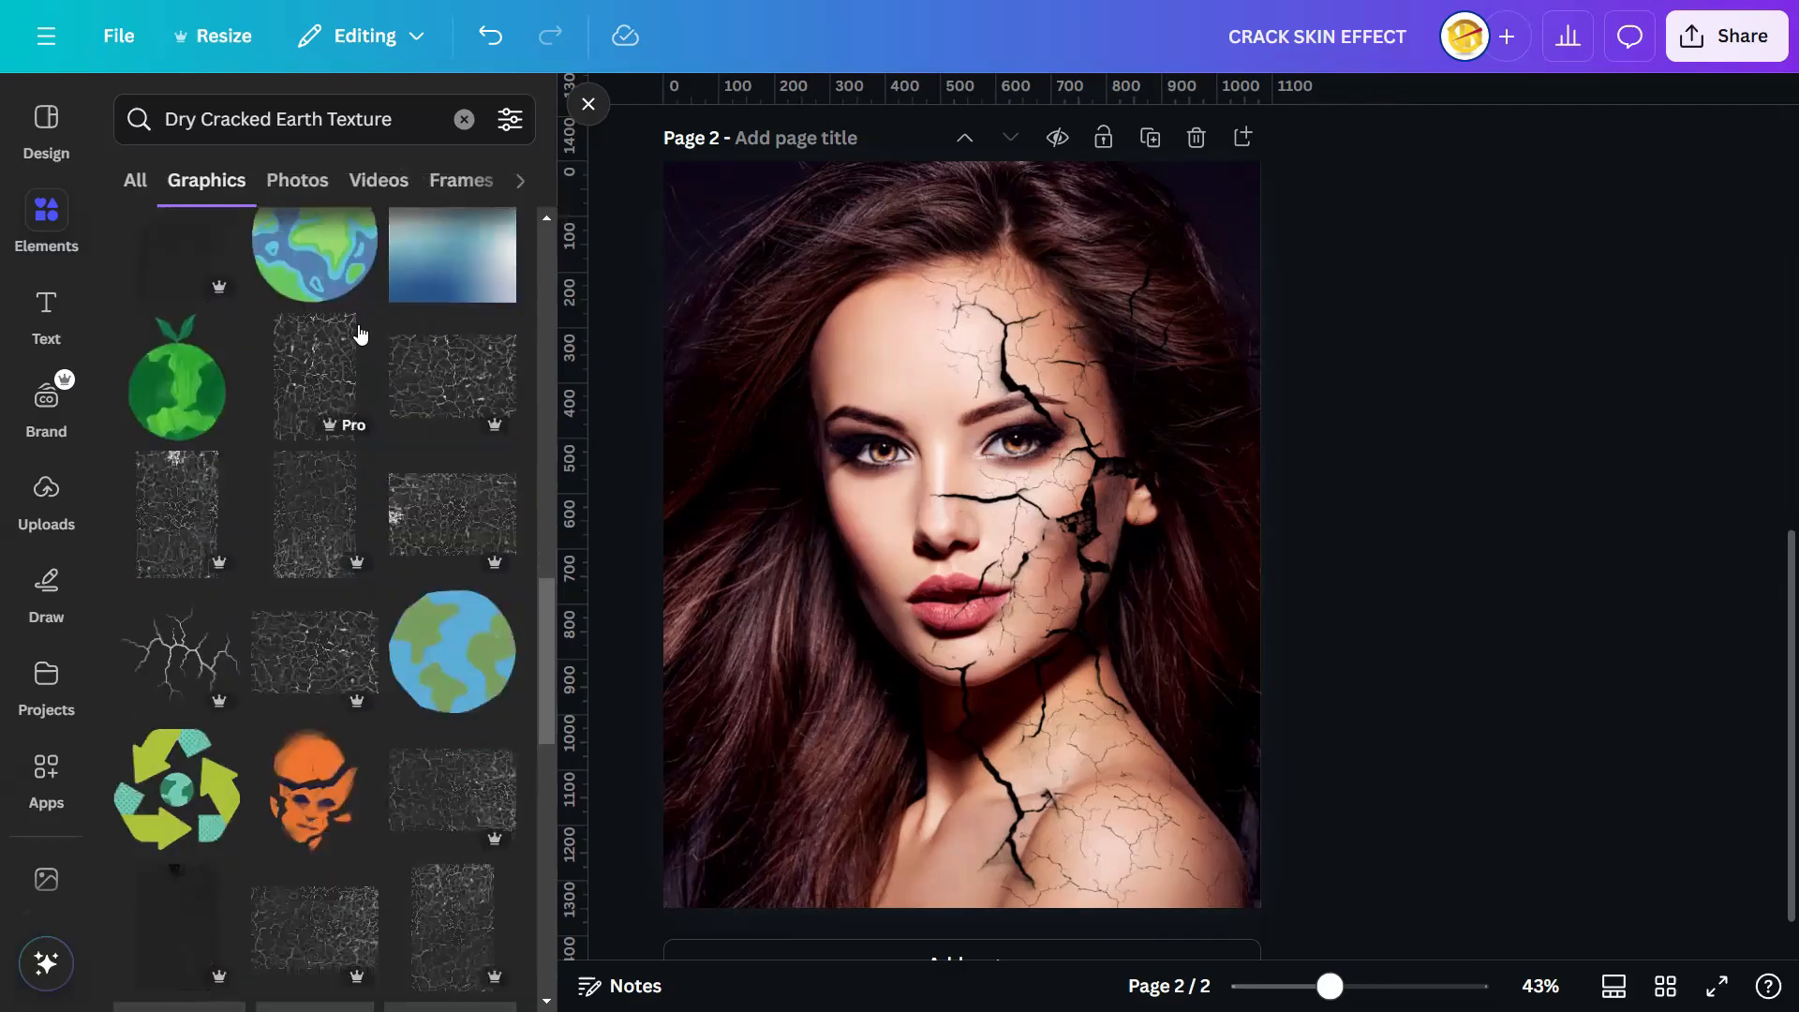
pyautogui.scroll(-4, 361, 335)
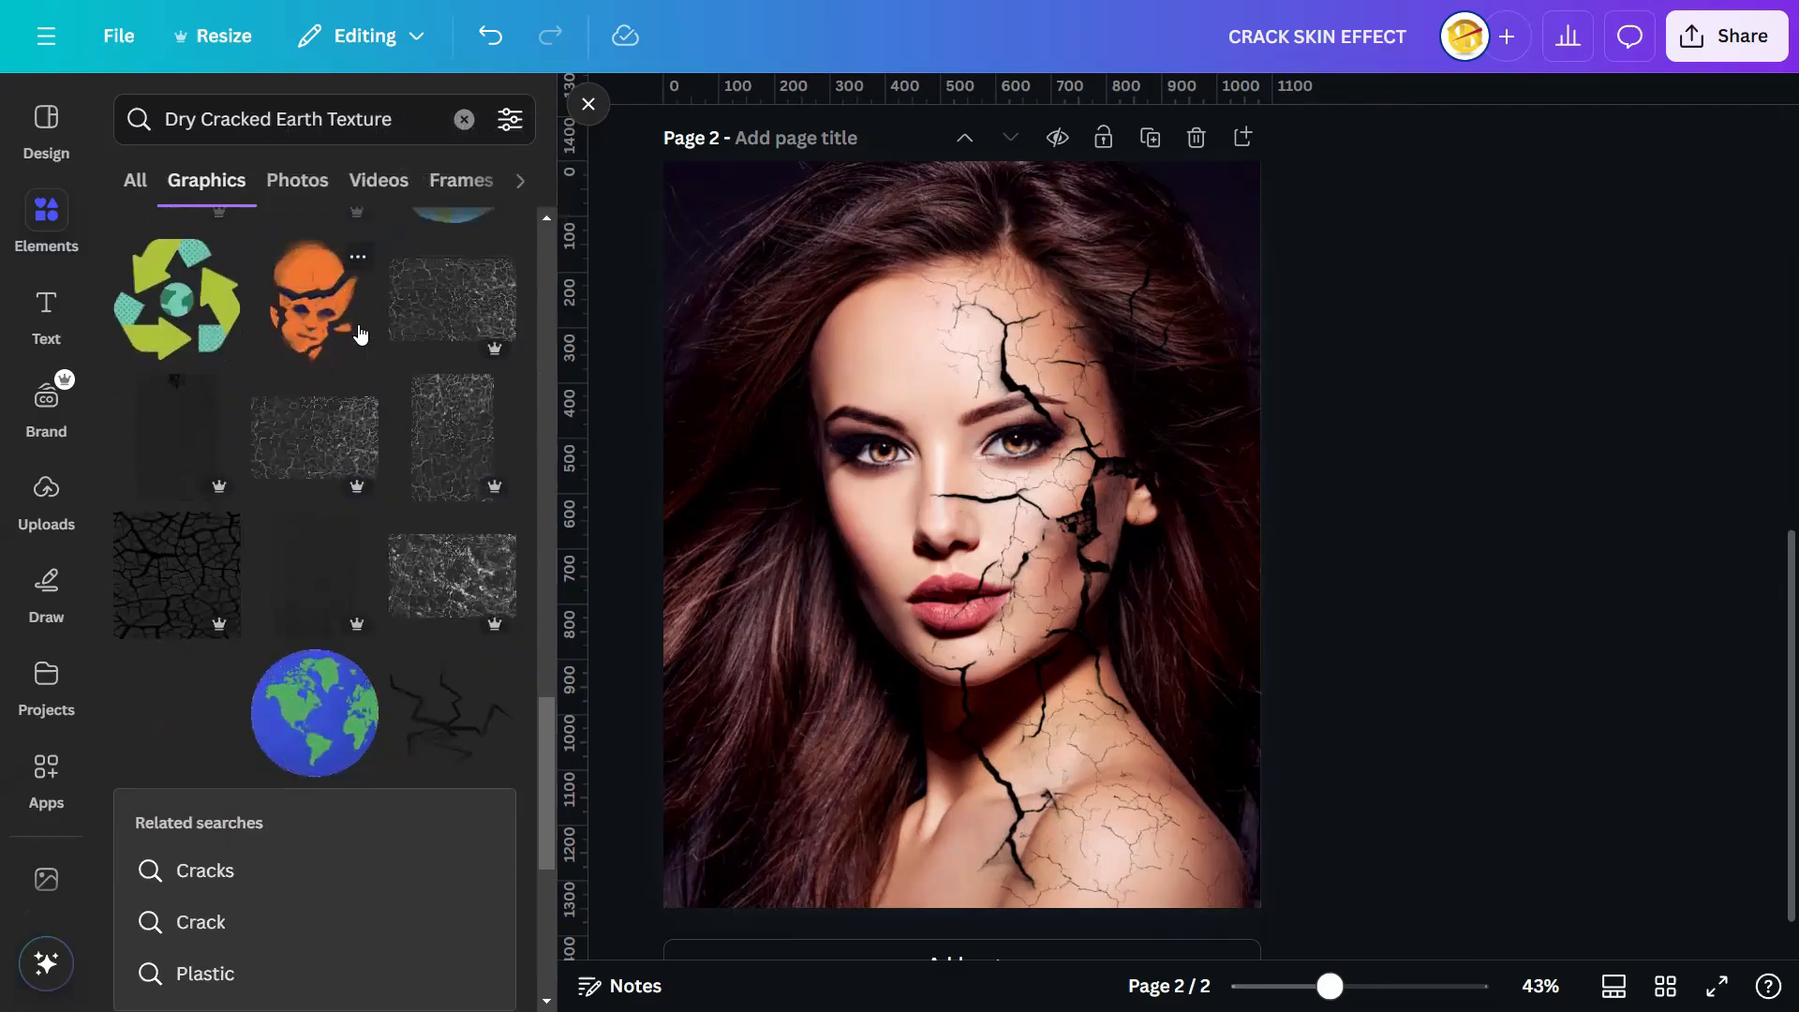
pyautogui.scroll(-3, 361, 334)
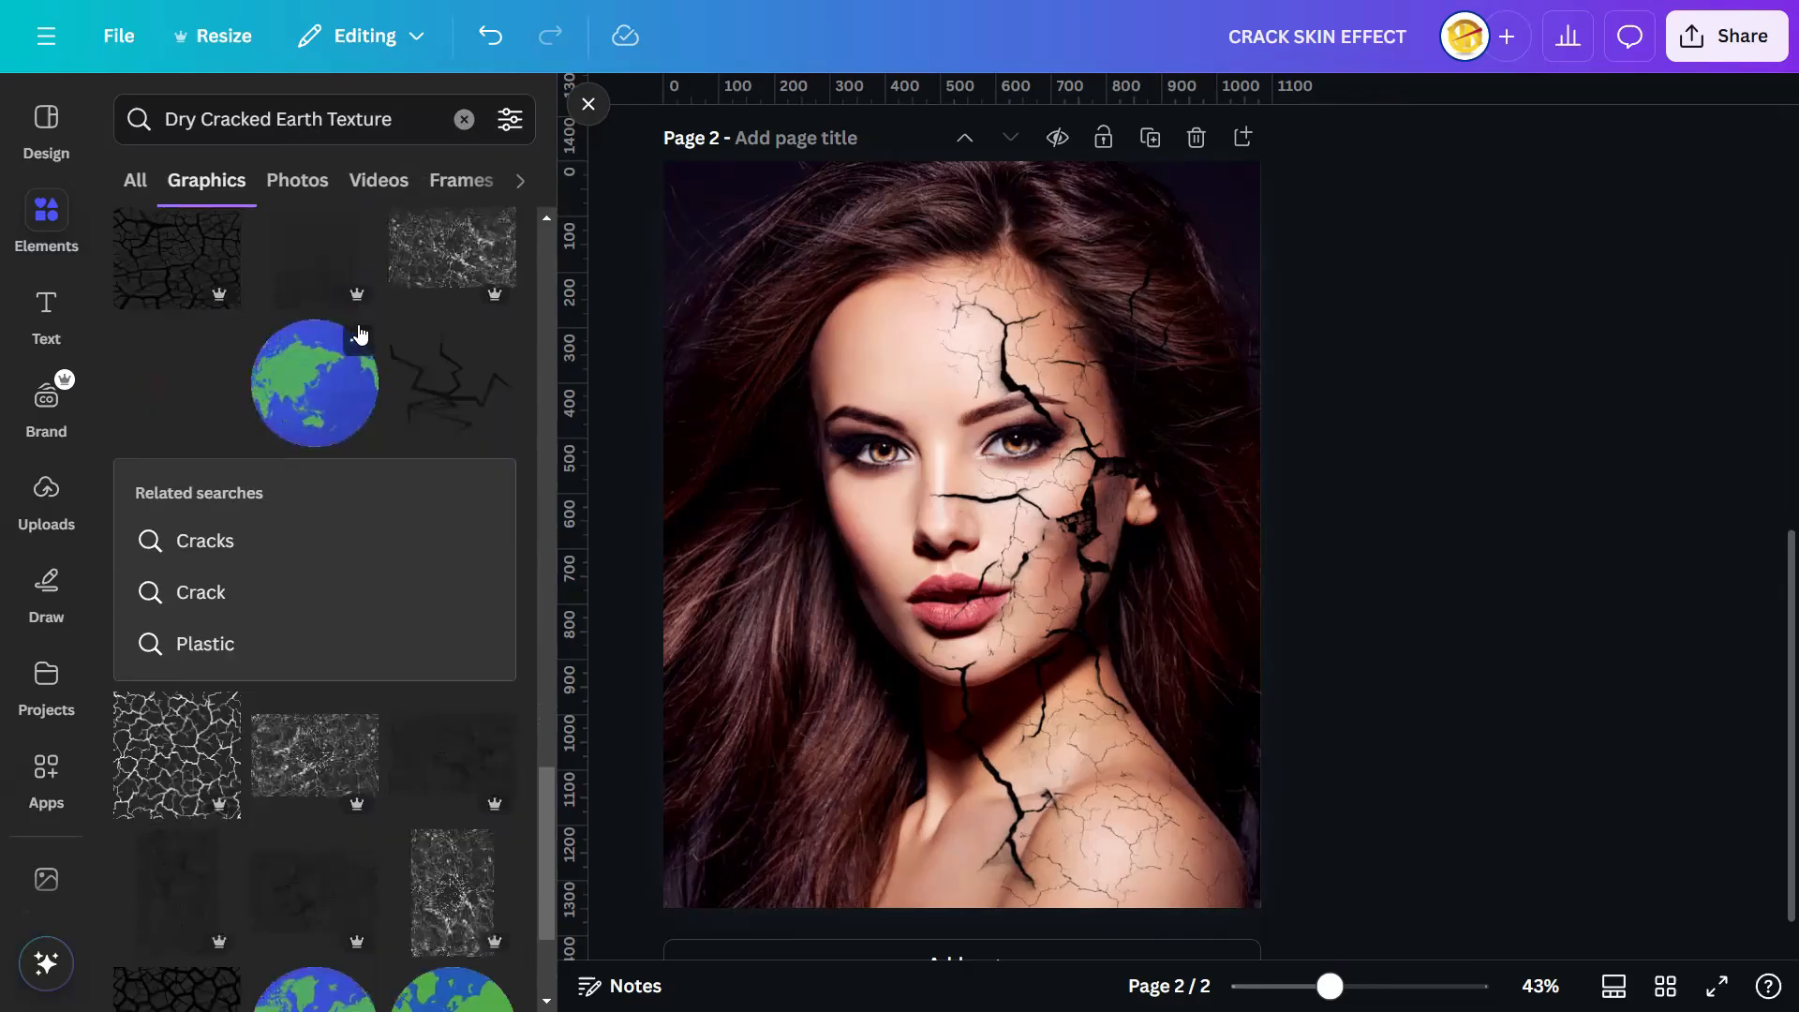
pyautogui.scroll(-6, 361, 335)
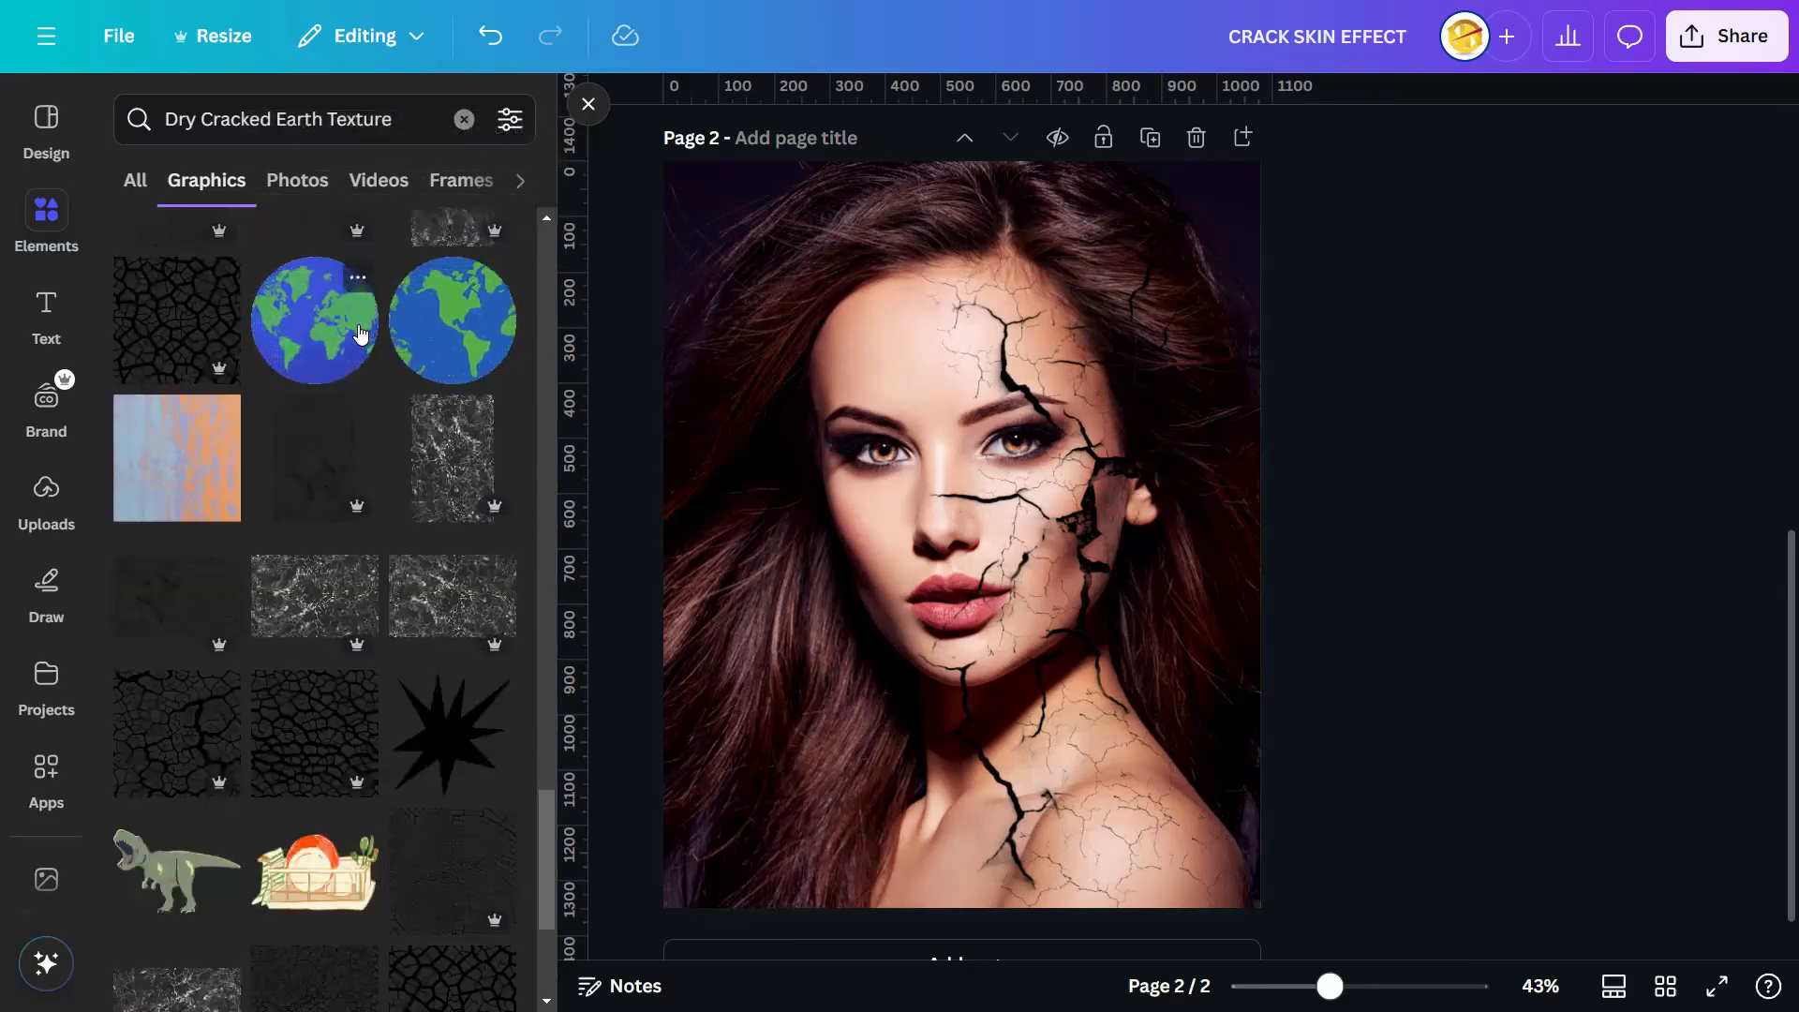
pyautogui.scroll(-7, 361, 334)
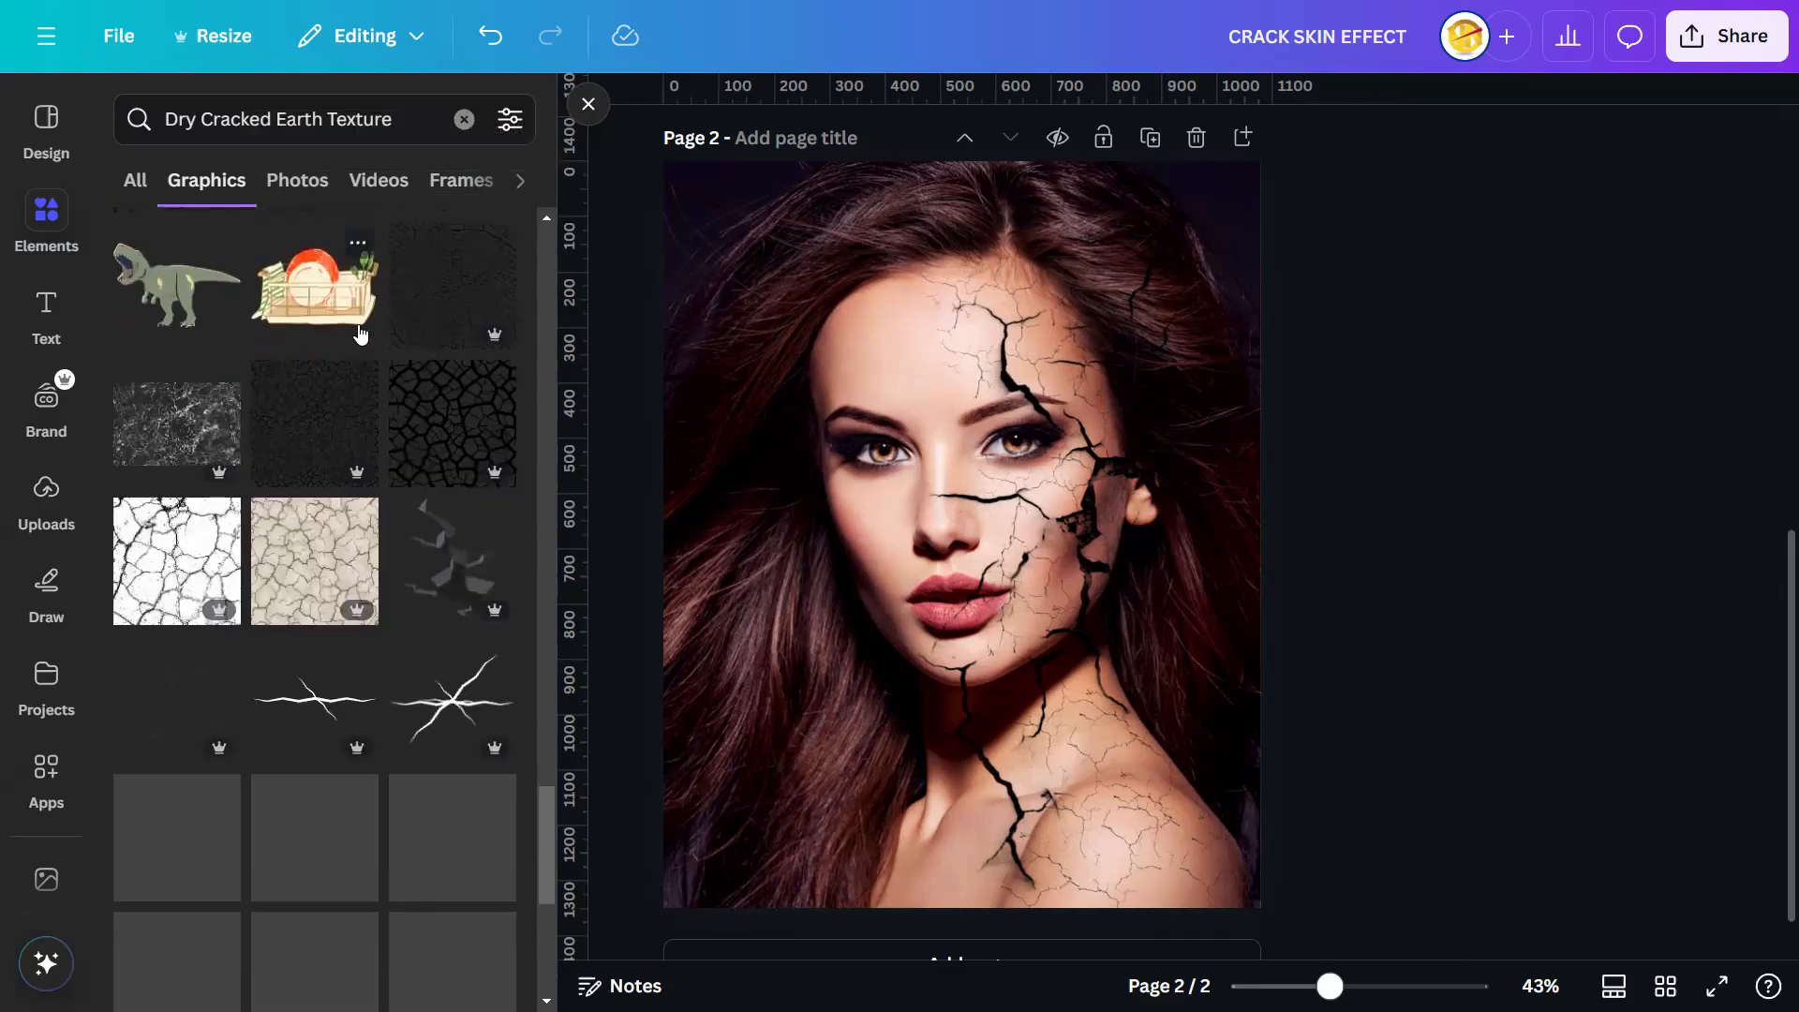
pyautogui.scroll(-10, 361, 334)
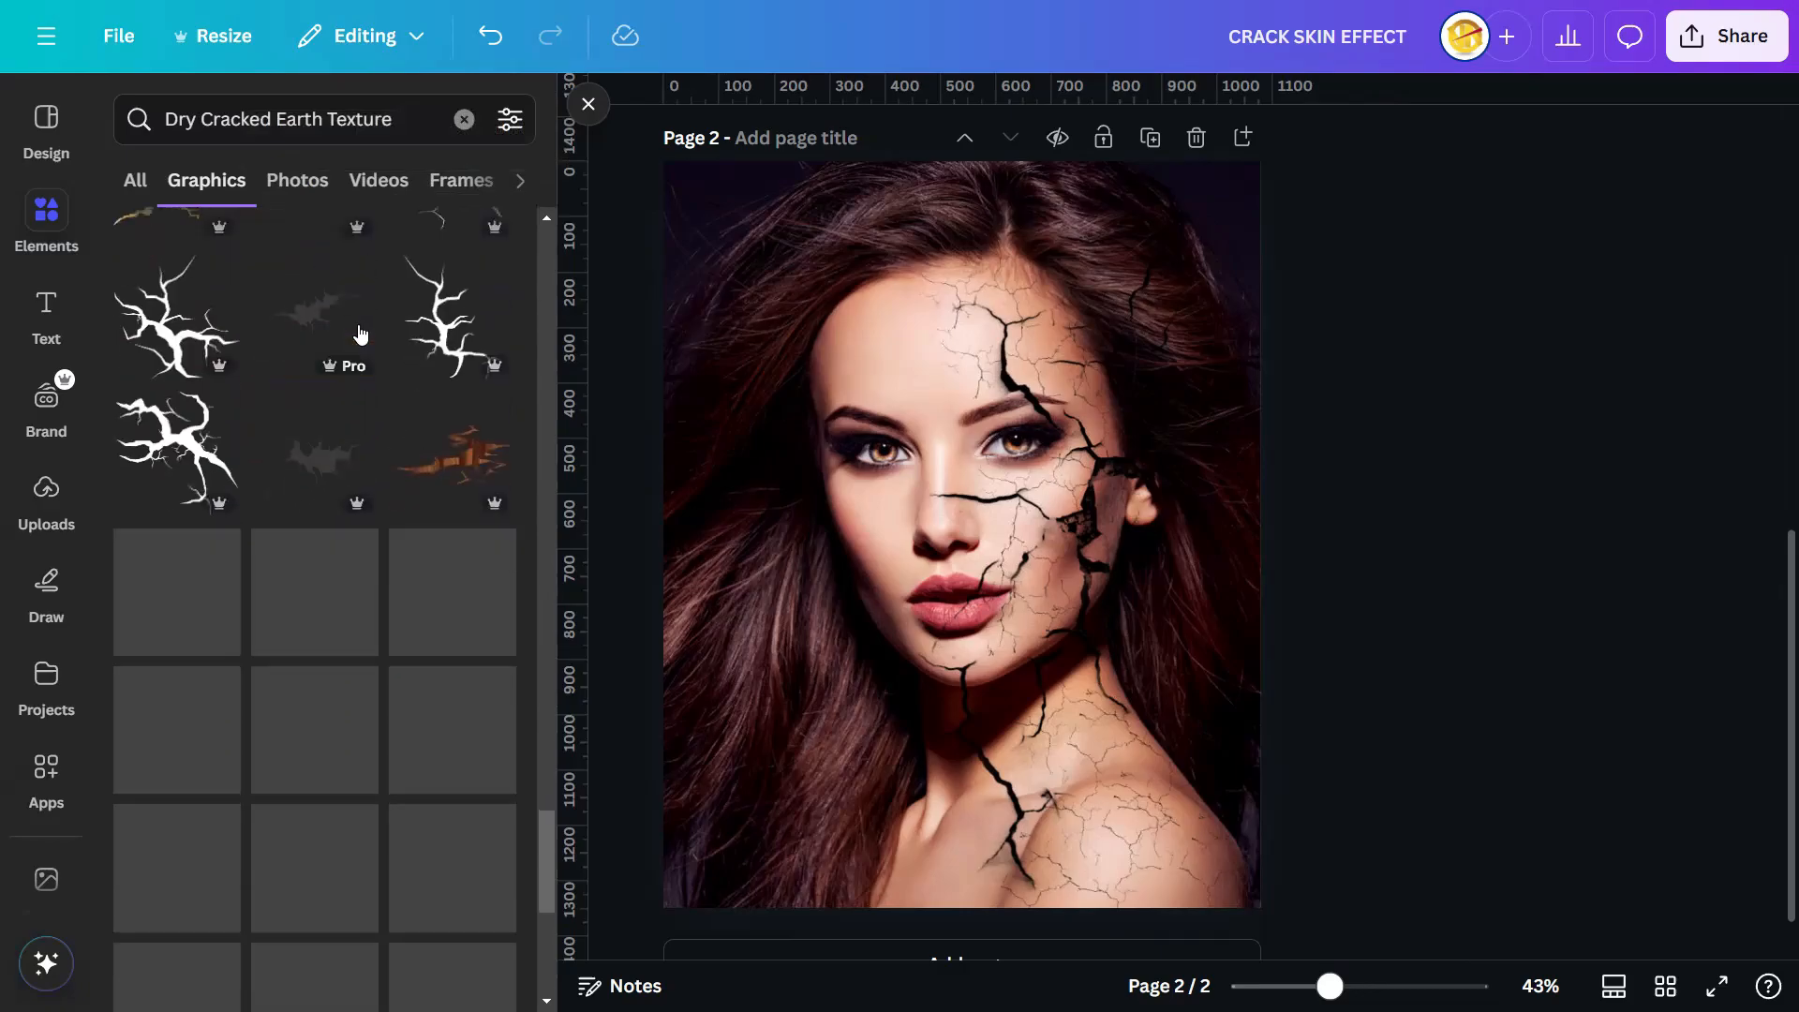
pyautogui.scroll(-1, 361, 335)
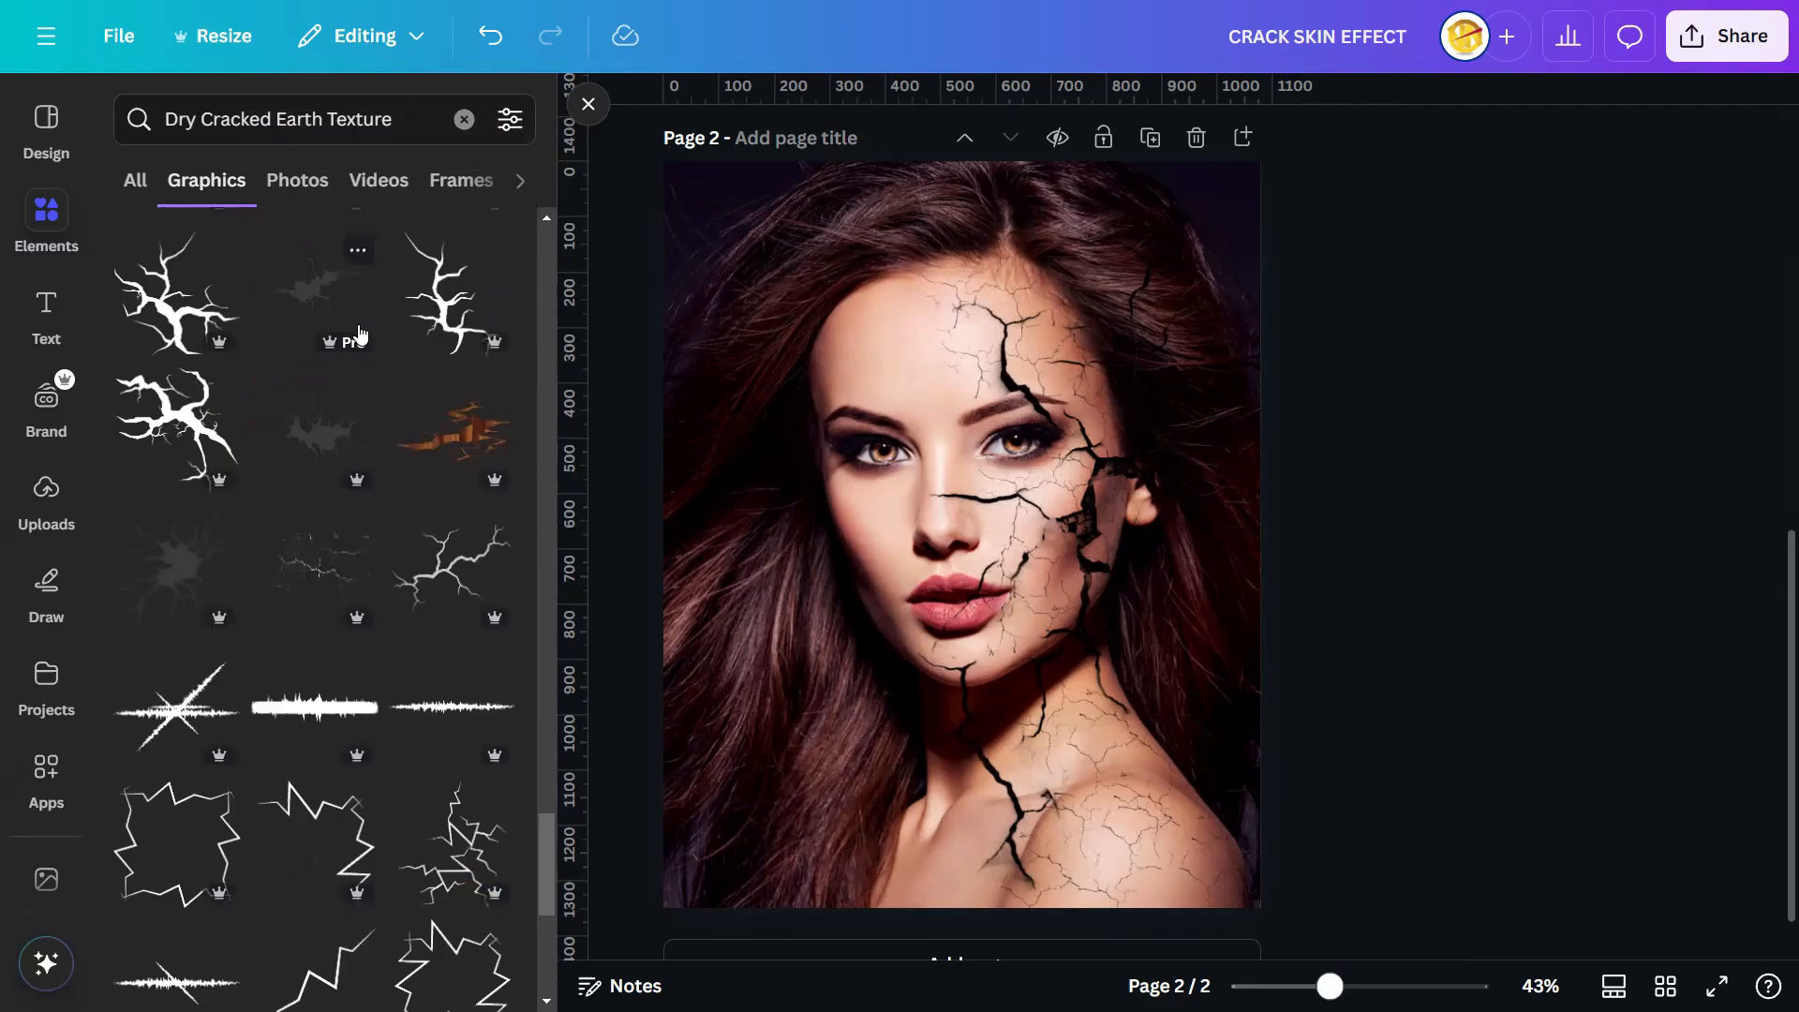
pyautogui.click(299, 575)
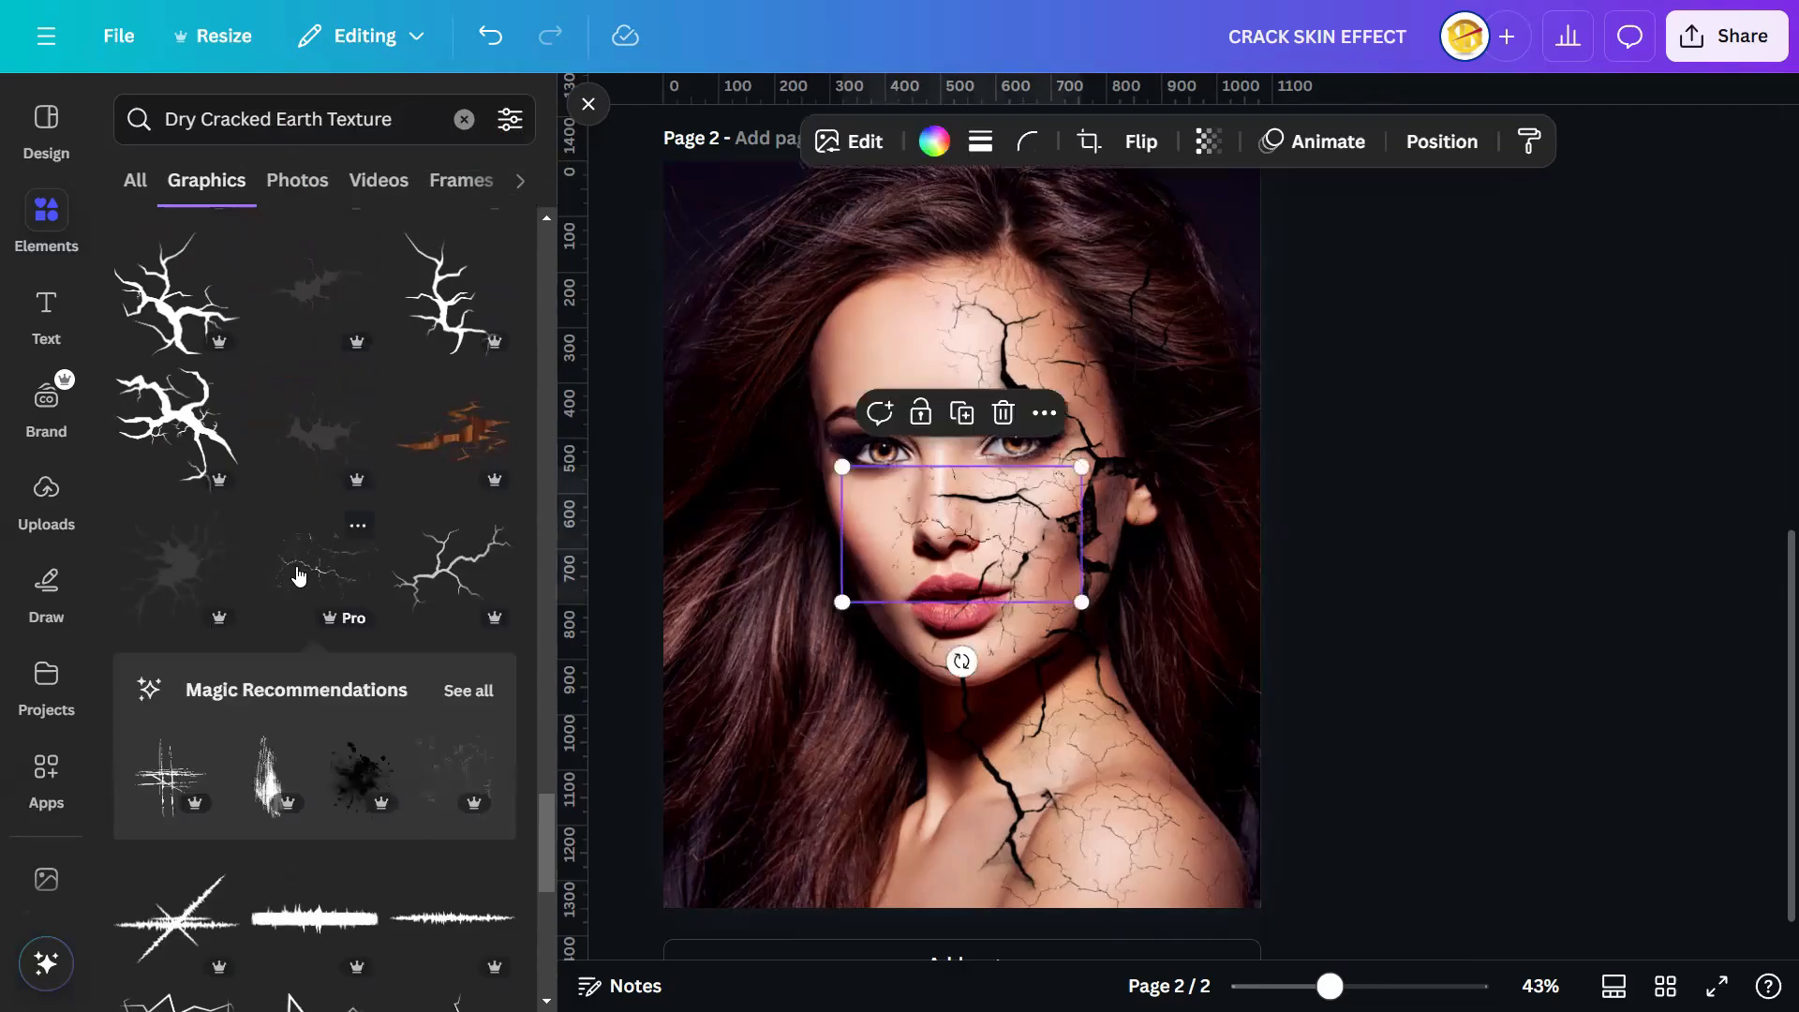
pyautogui.moveTo(465, 621); pyautogui.dragTo(1173, 930)
# - Move the speckled crack graphic onto the forehead, overlapping the thick crack above the eyebrow
pyautogui.moveTo(1329, 986); pyautogui.dragTo(1372, 986)
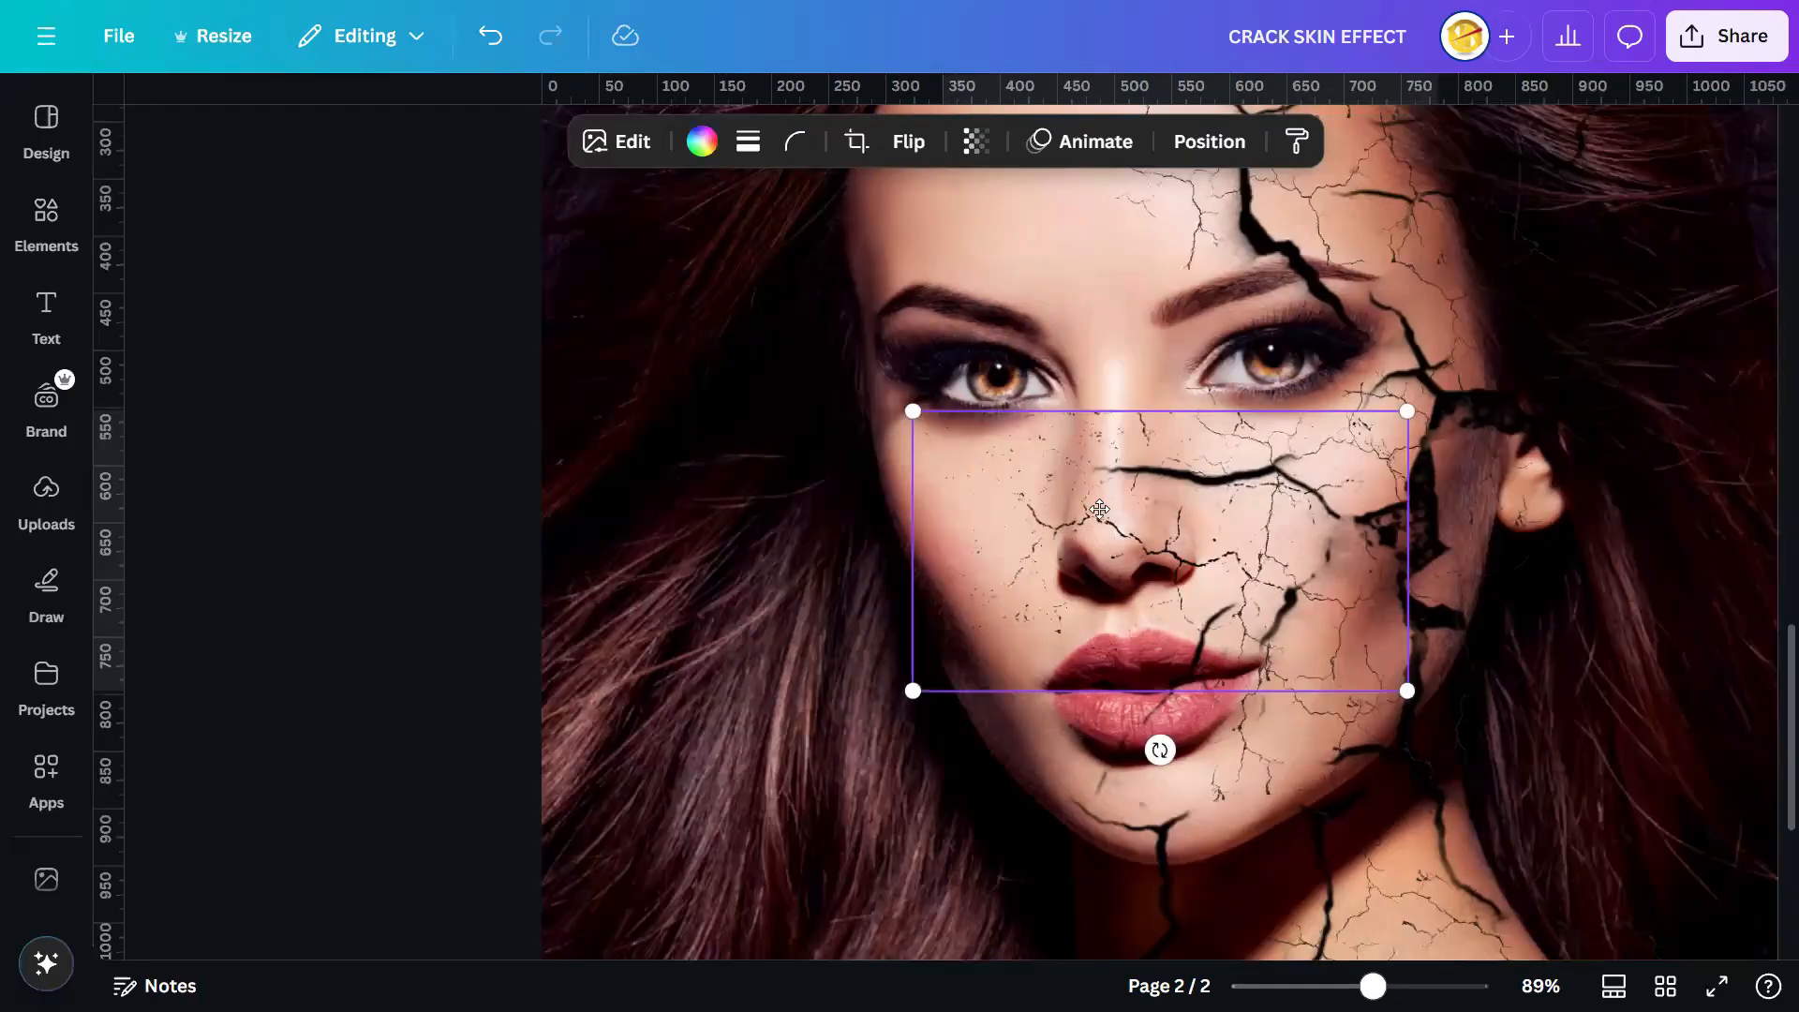
pyautogui.moveTo(1101, 509); pyautogui.dragTo(1182, 430)
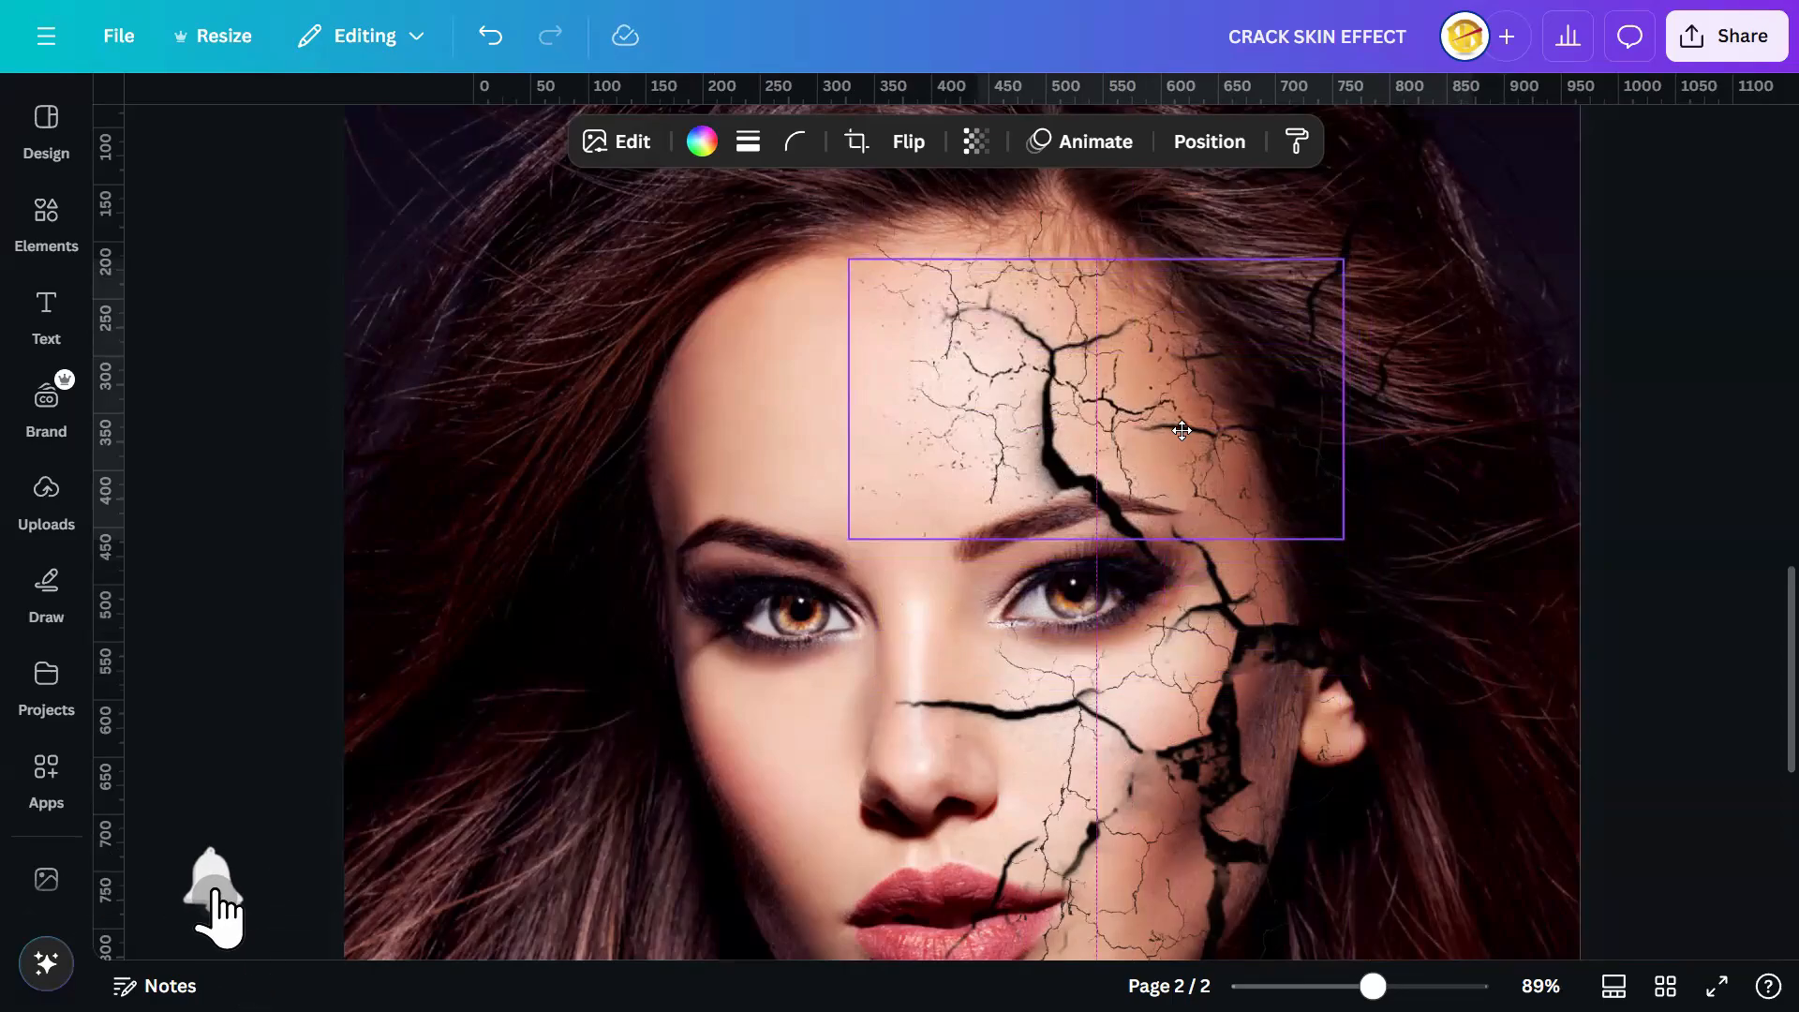
pyautogui.moveTo(1182, 430); pyautogui.dragTo(1146, 418)
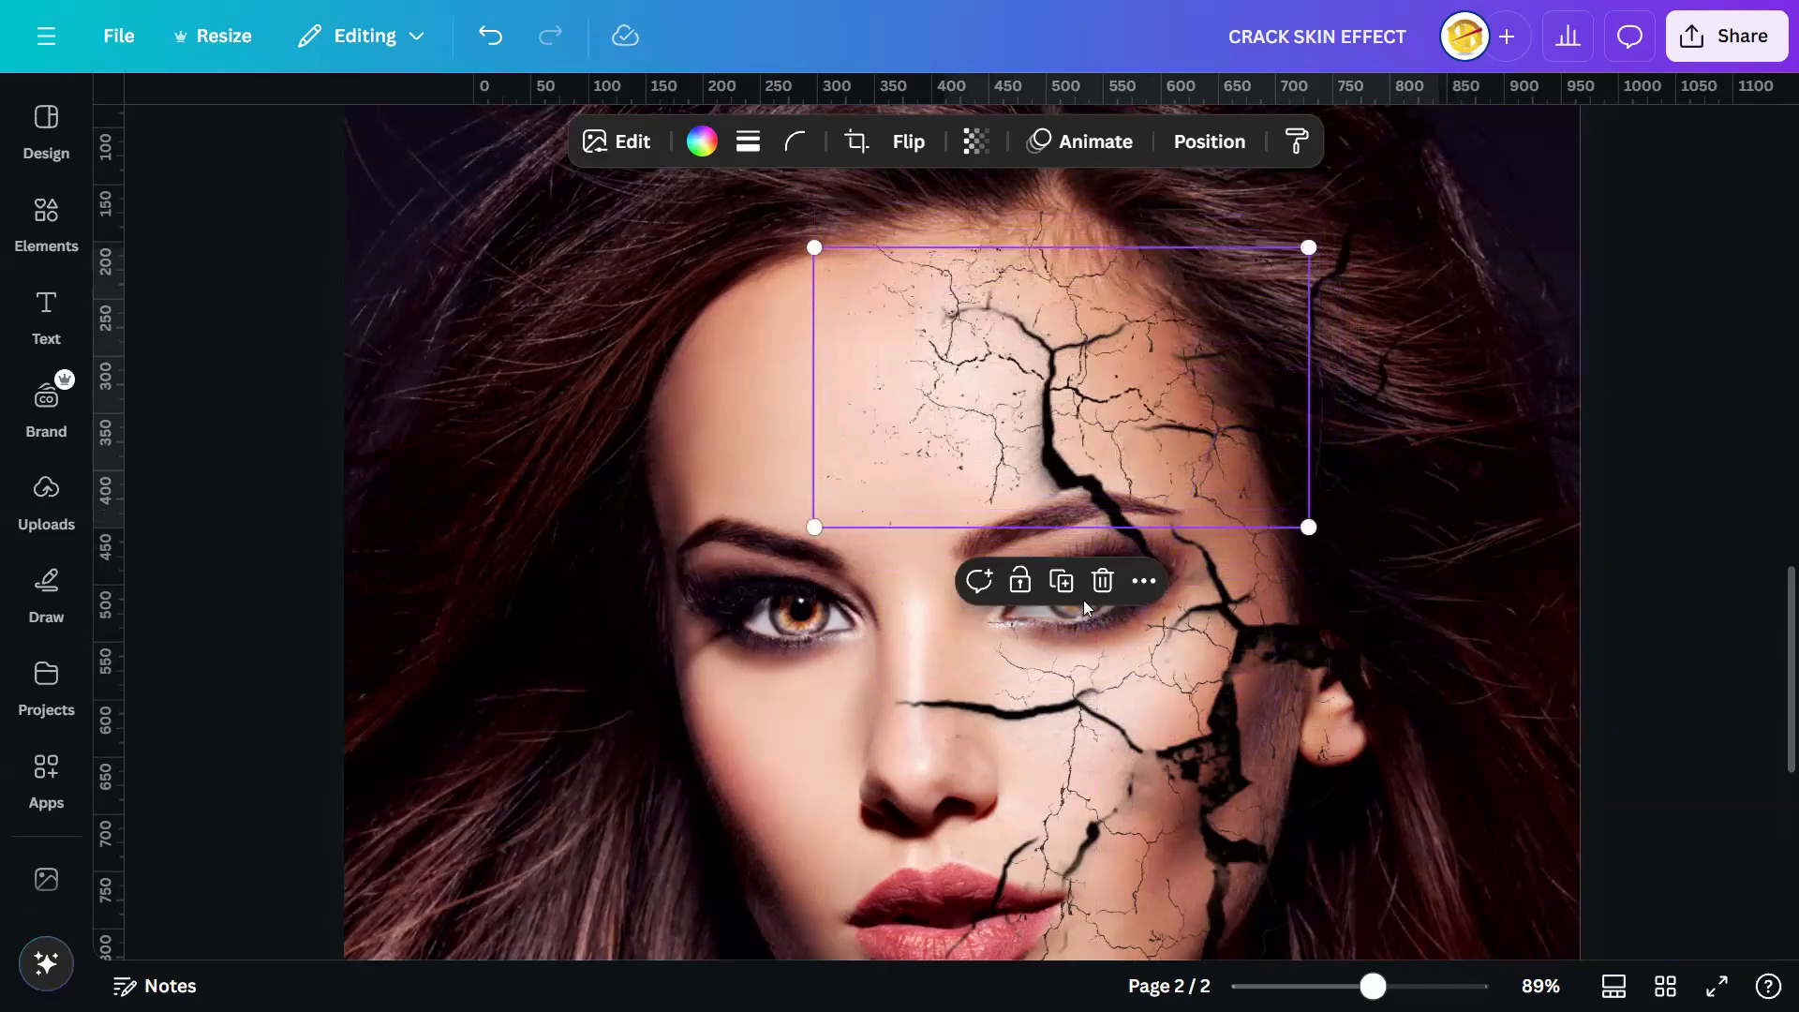
# - Fit a smaller speckled crack over the cheek beside the mouth and flip it vertically
pyautogui.moveTo(1309, 247); pyautogui.dragTo(1106, 384)
pyautogui.moveTo(1074, 511); pyautogui.dragTo(1232, 726)
pyautogui.scroll(-2, 1115, 456)
pyautogui.click(908, 142)
pyautogui.click(918, 259)
pyautogui.moveTo(1206, 846); pyautogui.dragTo(1088, 650)
# - Extend the speckled cracks over the neck and shoulder, placing a tilted copy along the shoulder's outer edge
pyautogui.moveTo(1229, 723); pyautogui.dragTo(1377, 713)
pyautogui.scroll(-2, 1034, 711)
pyautogui.scroll(-1, 1019, 770)
pyautogui.scroll(-2, 1312, 834)
pyautogui.moveTo(1229, 638); pyautogui.dragTo(1263, 677)
pyautogui.keyDown('alt'); pyautogui.moveTo(1264, 677); pyautogui.dragTo(1348, 713); pyautogui.keyUp('alt')
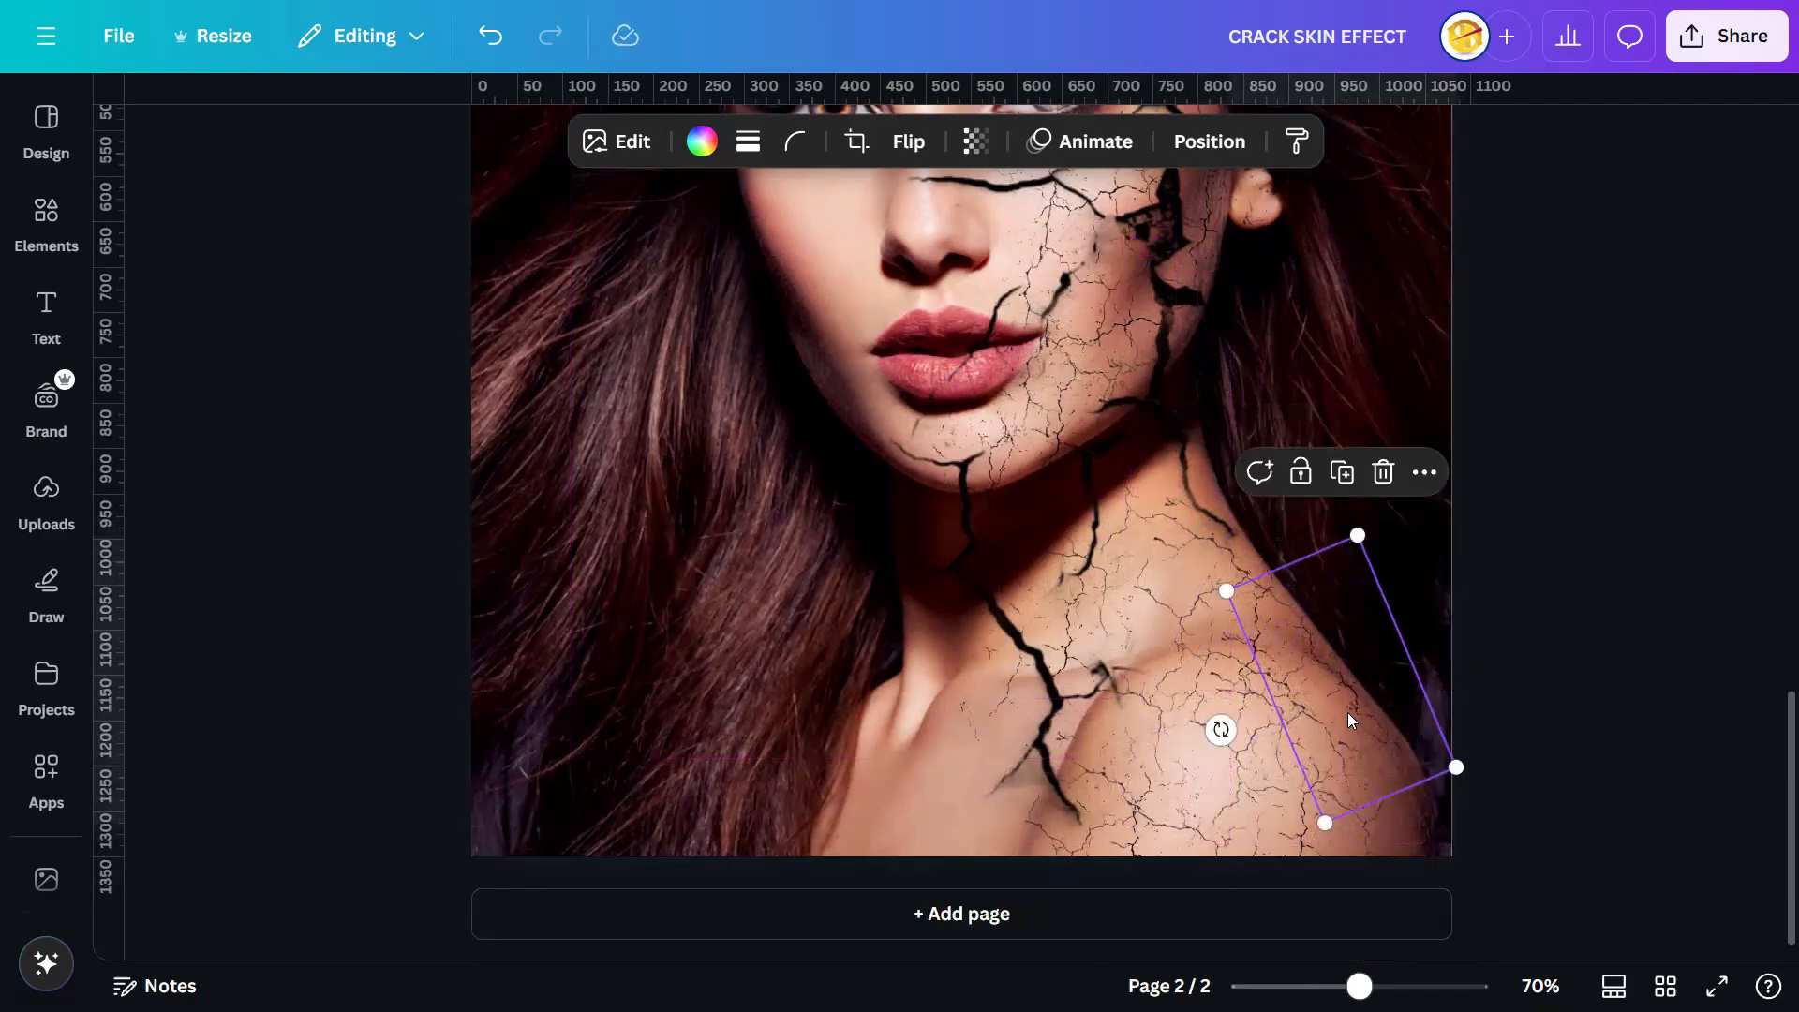
# - Duplicate the thick black crack and place the copy on the lower shoulder
pyautogui.scroll(3, 1329, 448)
pyautogui.click(1328, 448)
pyautogui.scroll(2, 1329, 448)
pyautogui.keyDown('alt'); pyautogui.moveTo(1214, 511); pyautogui.dragTo(1289, 281); pyautogui.keyUp('alt')
pyautogui.scroll(-6, 1322, 595)
pyautogui.scroll(5, 1361, 329)
pyautogui.scroll(-3, 1312, 300)
pyautogui.moveTo(1466, 884); pyautogui.dragTo(1092, 636)
# - Place a narrow black crack diagonally across the base of the neck, flipped horizontally and rotated
pyautogui.scroll(7, 1218, 750)
pyautogui.scroll(-6, 1386, 924)
pyautogui.moveTo(1024, 478); pyautogui.dragTo(1291, 740)
pyautogui.click(975, 142)
pyautogui.click(995, 208)
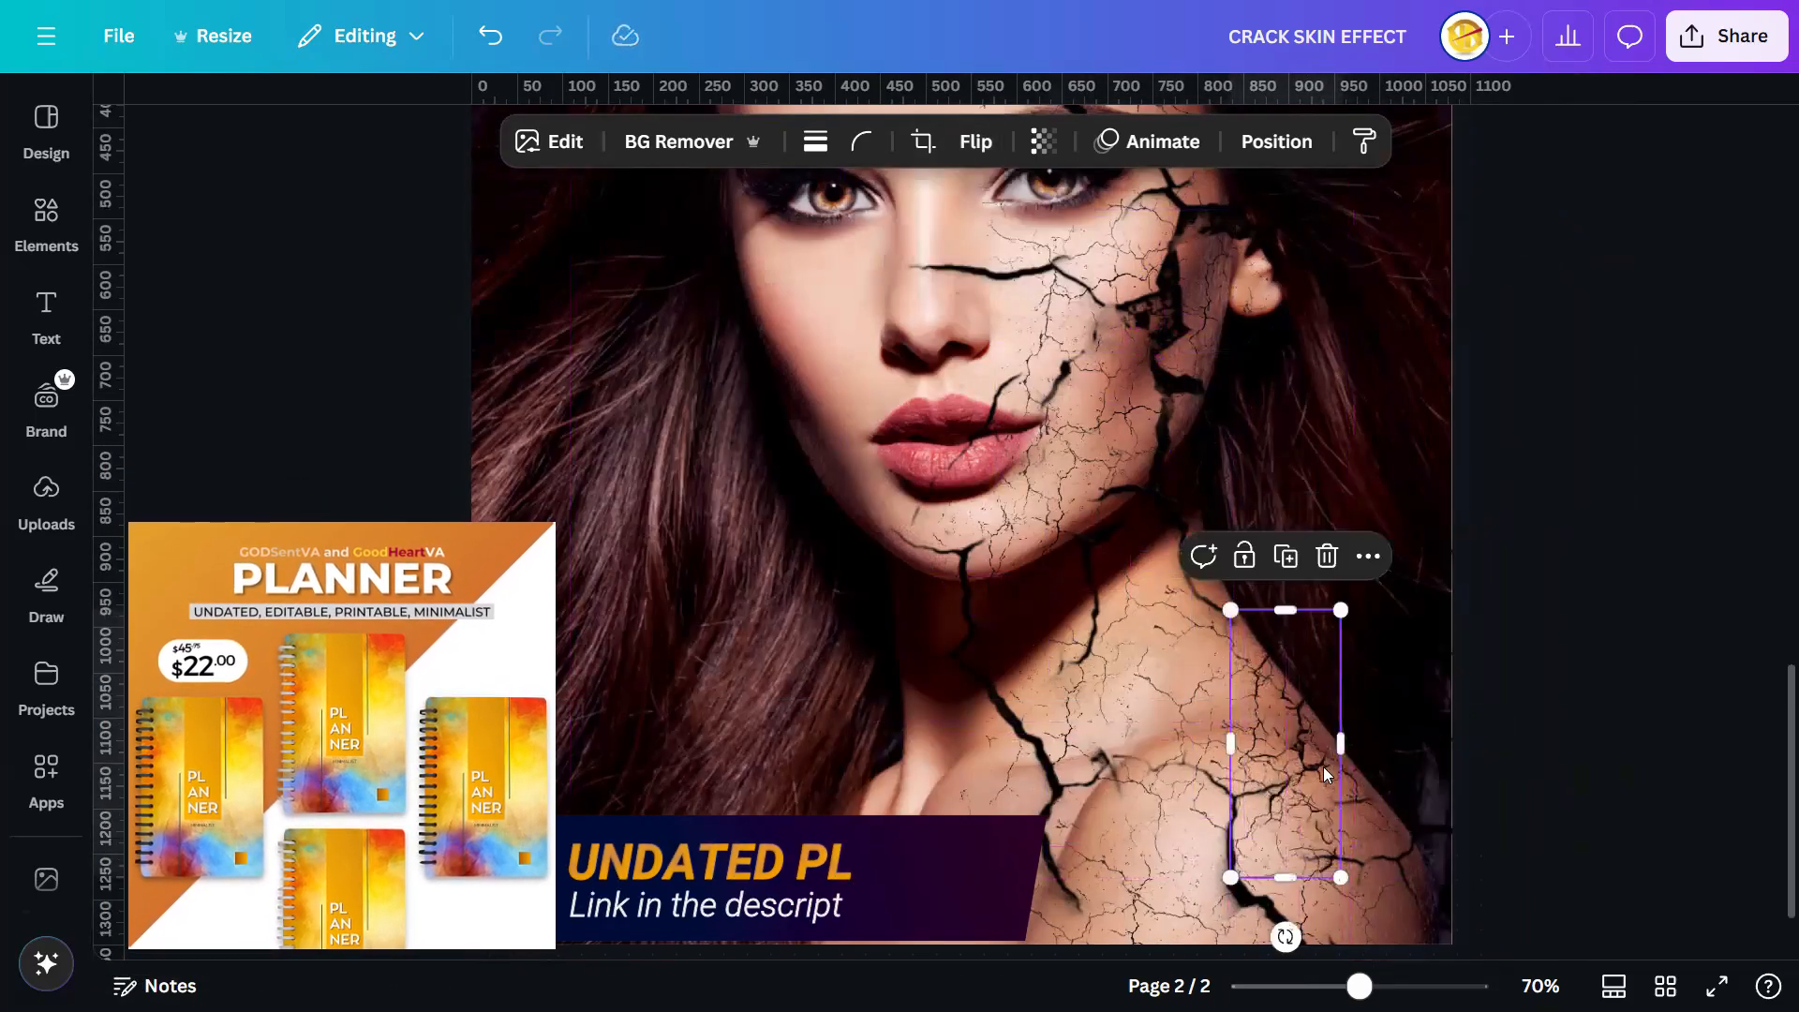
pyautogui.moveTo(1275, 934); pyautogui.dragTo(1137, 866)
pyautogui.moveTo(1286, 746); pyautogui.dragTo(1189, 718)
pyautogui.moveTo(1328, 674); pyautogui.dragTo(1247, 701)
pyautogui.moveTo(1151, 727); pyautogui.dragTo(1213, 644)
pyautogui.click(1487, 716)
# - Inspect the cracks across the whole portrait and present the page in full screen
pyautogui.moveTo(1359, 986)
pyautogui.mouseDown()
pyautogui.moveTo(1381, 986)
pyautogui.moveTo(1349, 985)
pyautogui.moveTo(1367, 986)
pyautogui.mouseUp()
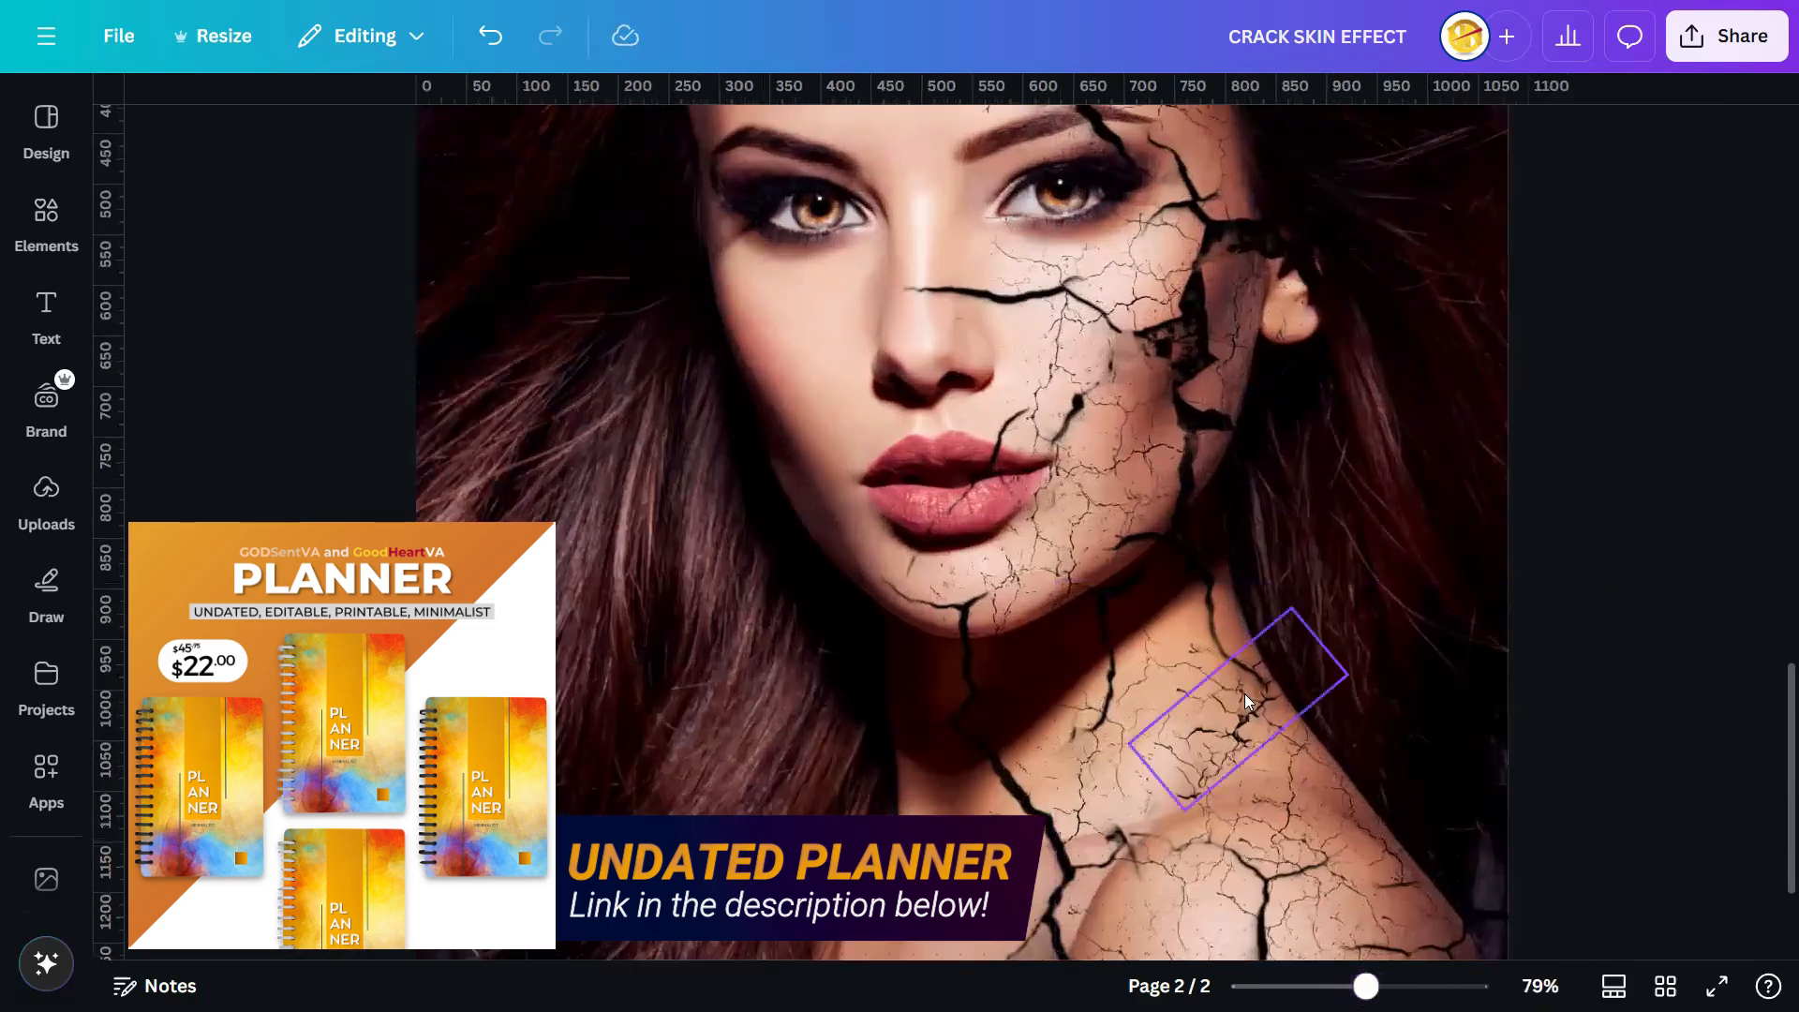
pyautogui.scroll(1, 1256, 757)
pyautogui.scroll(-4, 1265, 727)
pyautogui.scroll(3, 1312, 740)
pyautogui.scroll(-6, 1443, 768)
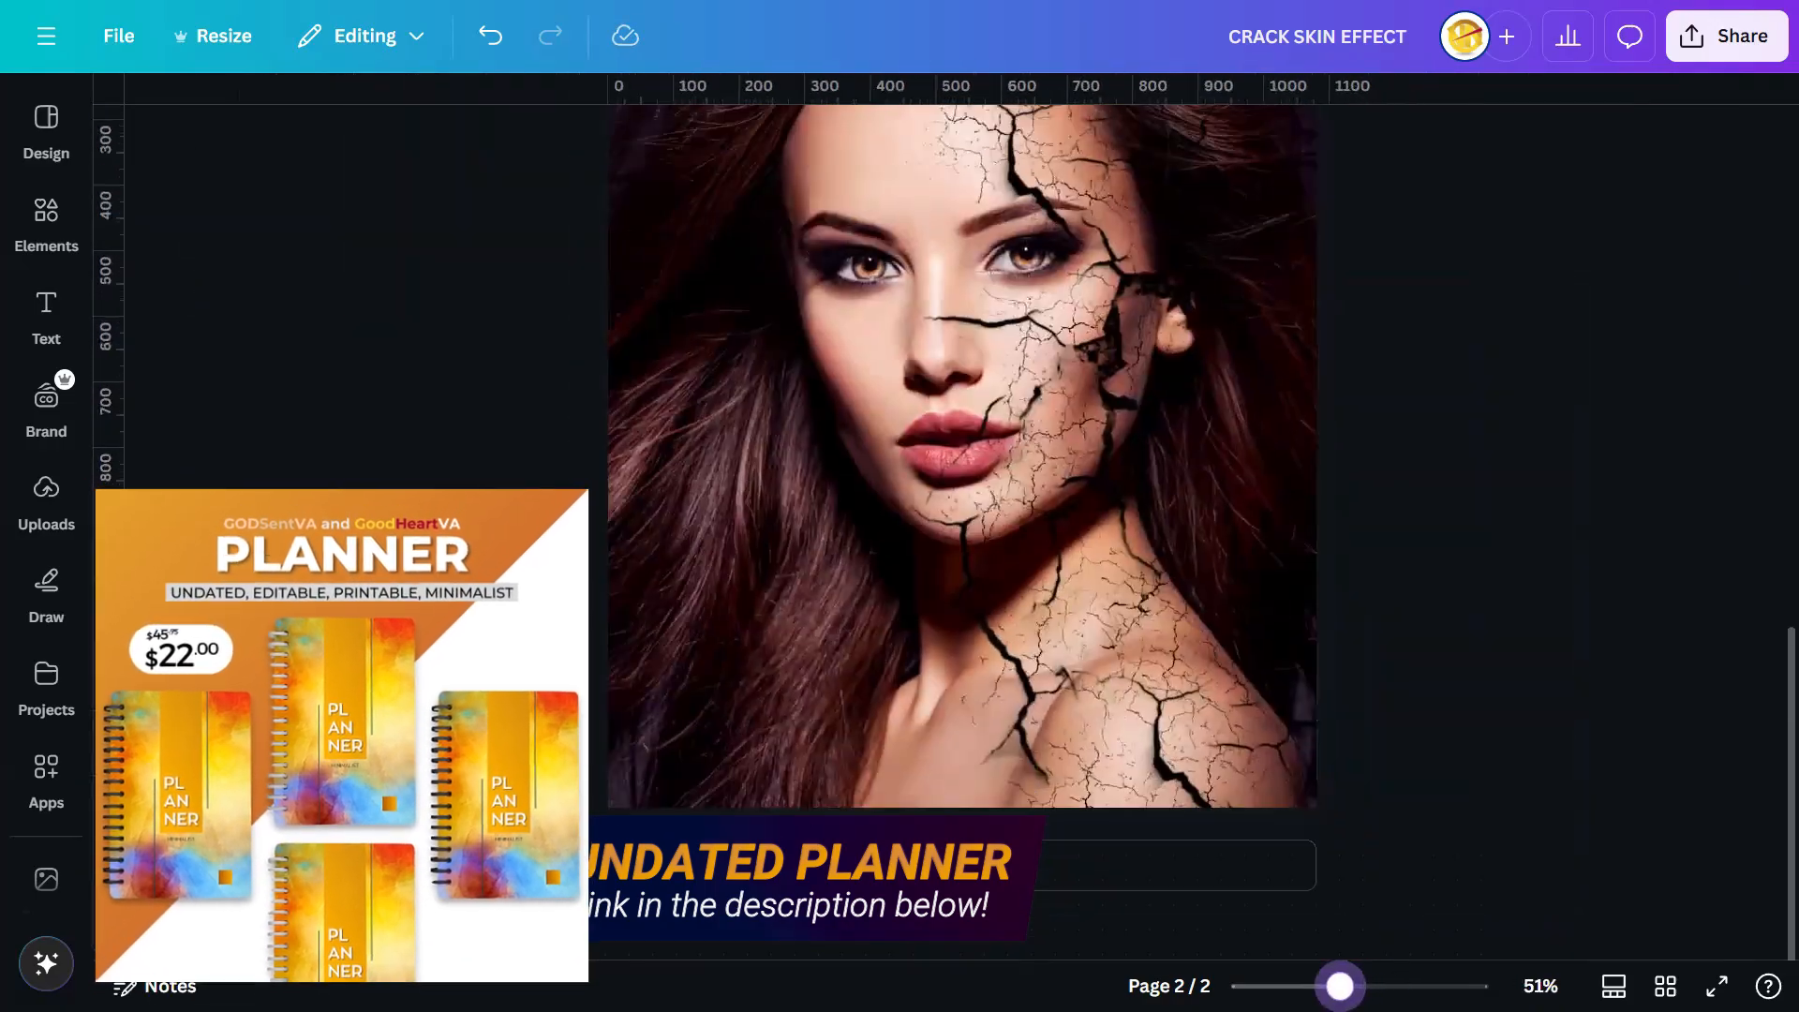
pyautogui.scroll(1, 1512, 778)
pyautogui.scroll(-2, 1511, 776)
pyautogui.scroll(1, 1511, 776)
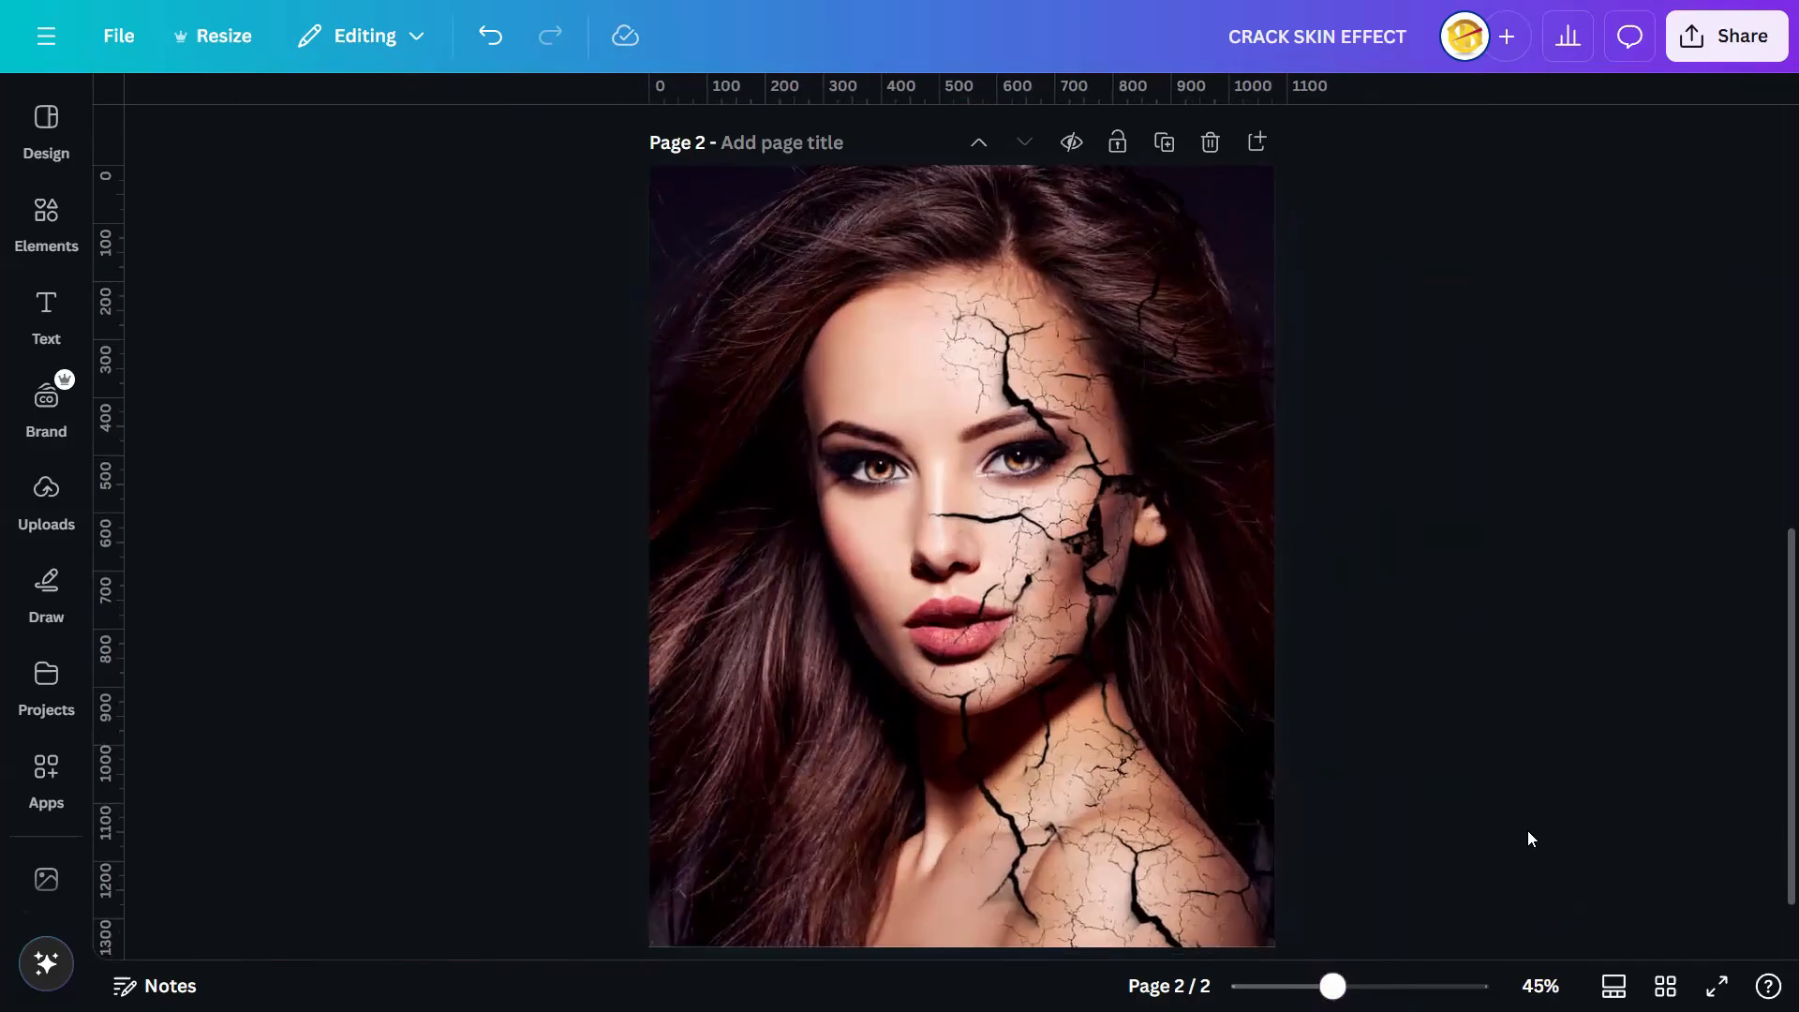
pyautogui.click(1717, 985)
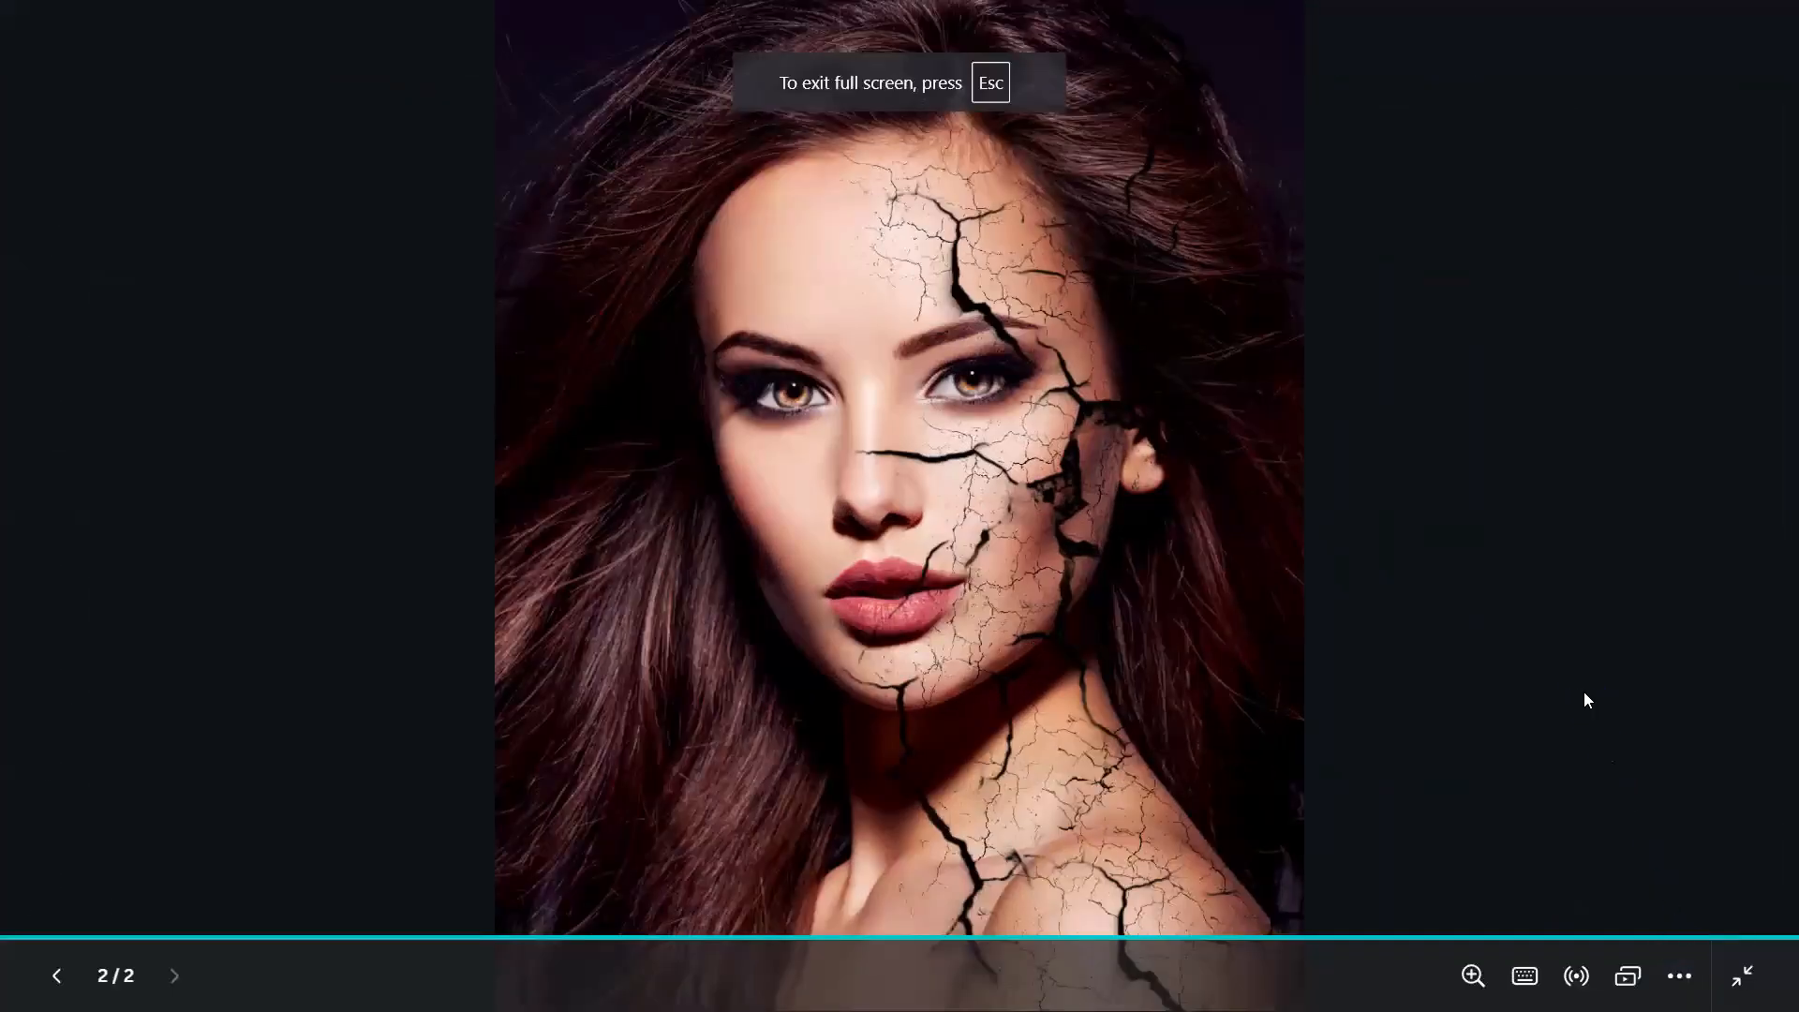